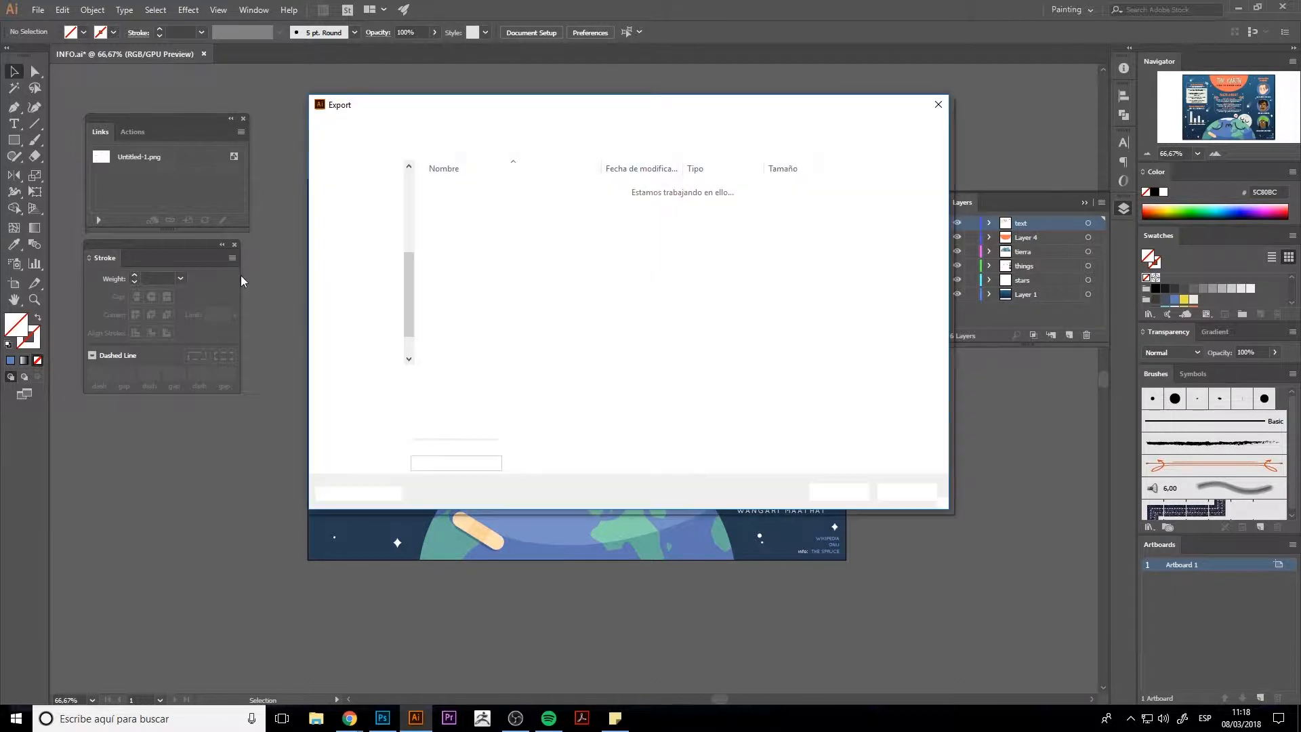
# - Export the infographic over the existing Photoshop file, in RGB at 300 ppi with layers written at maximum editability
pyautogui.click(839, 492)
pyautogui.click(702, 410)
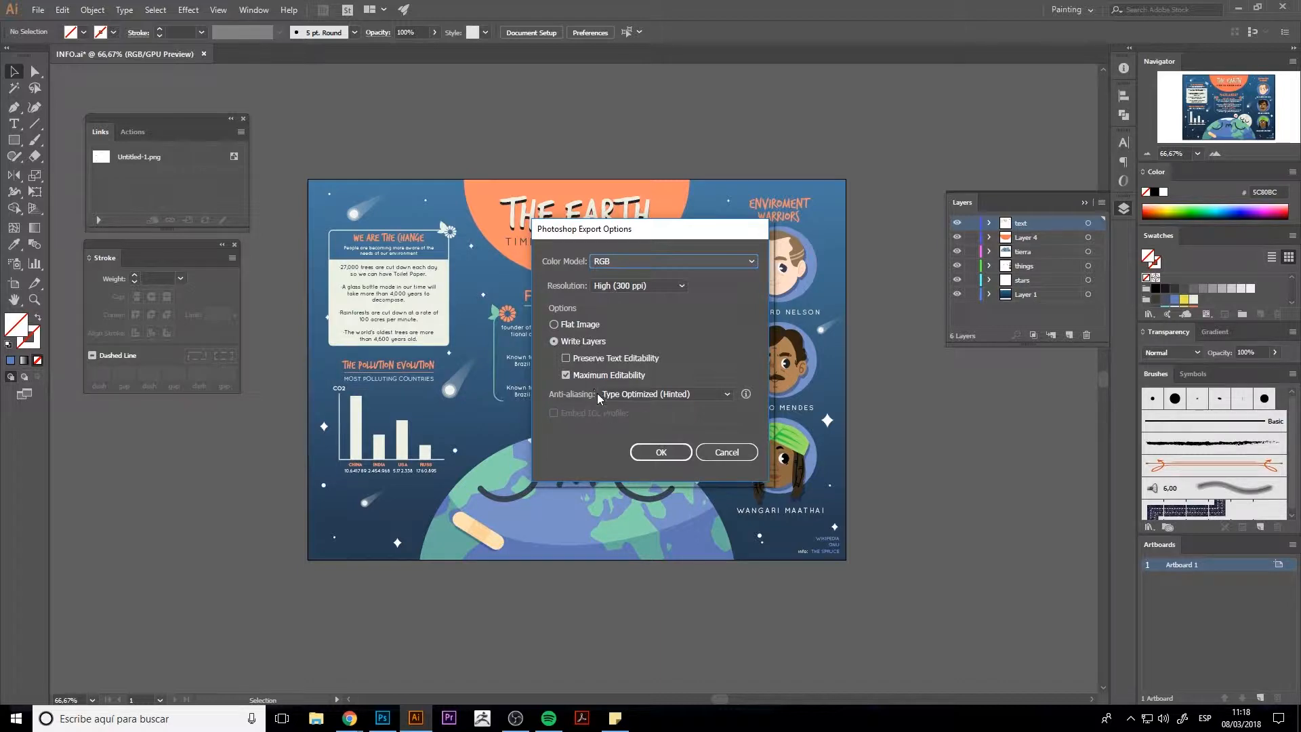
pyautogui.click(656, 453)
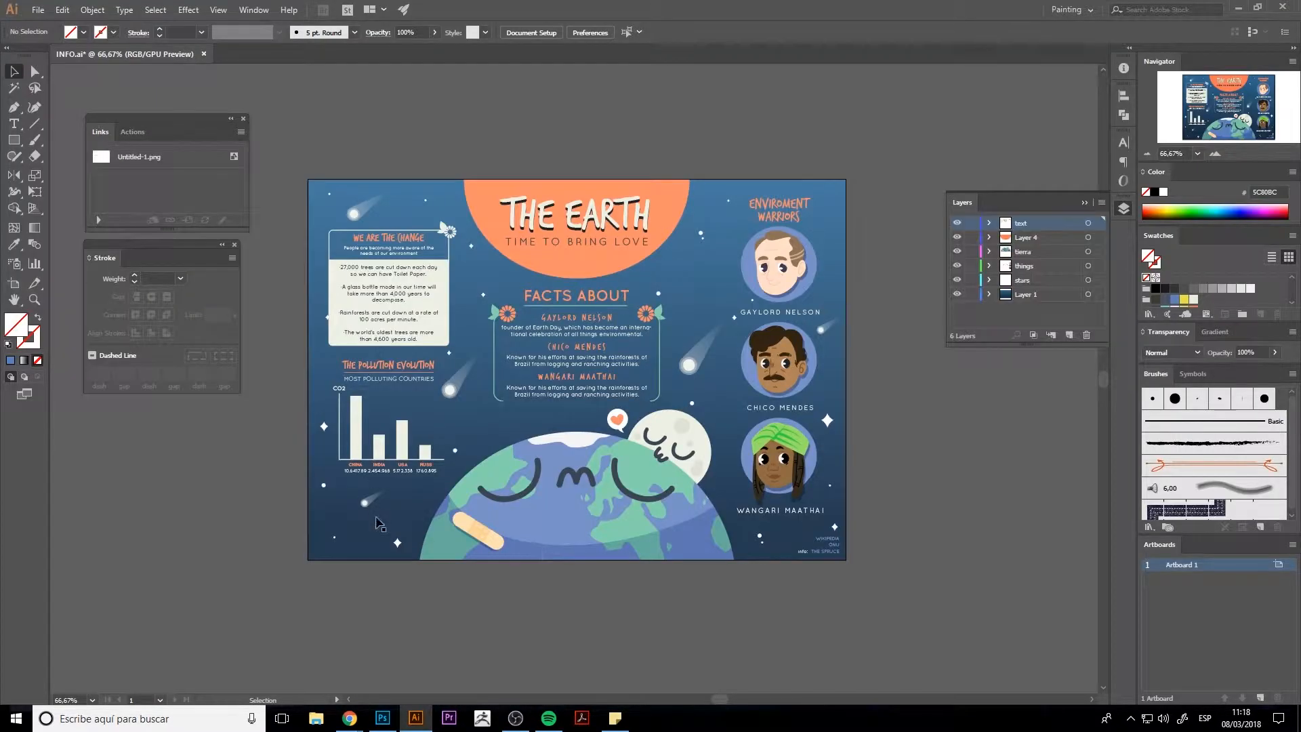
# - Switch to Photoshop and open the exported INFO Photoshop file from the INFOGRAFÍA folder
pyautogui.click(390, 729)
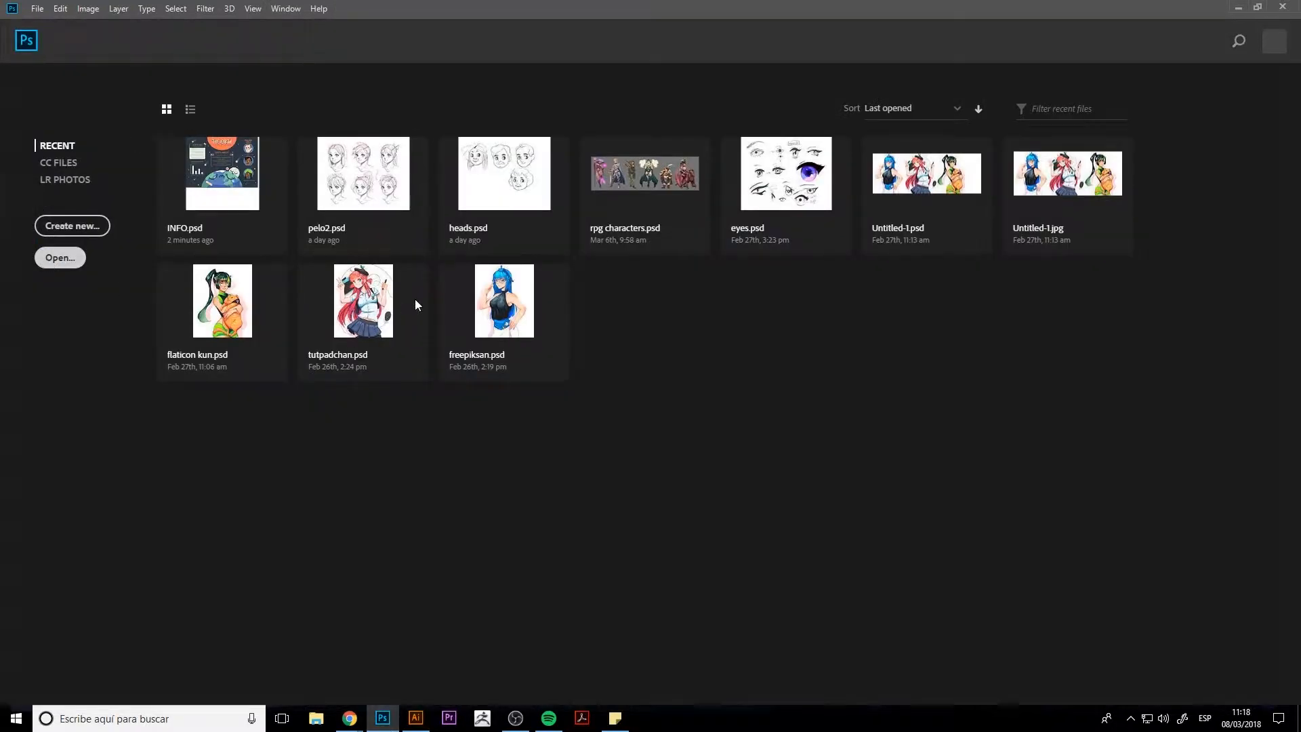
pyautogui.hotkey('ctrl', 'o')
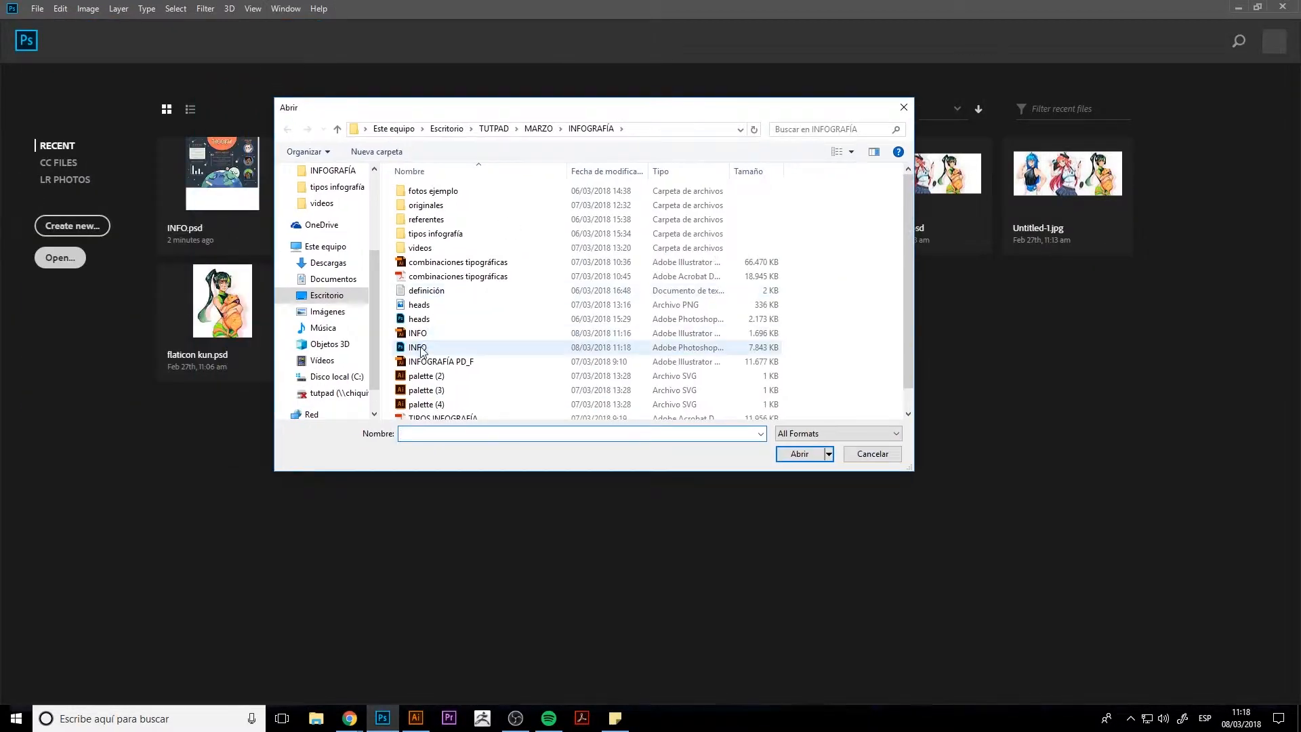
pyautogui.doubleClick(420, 347)
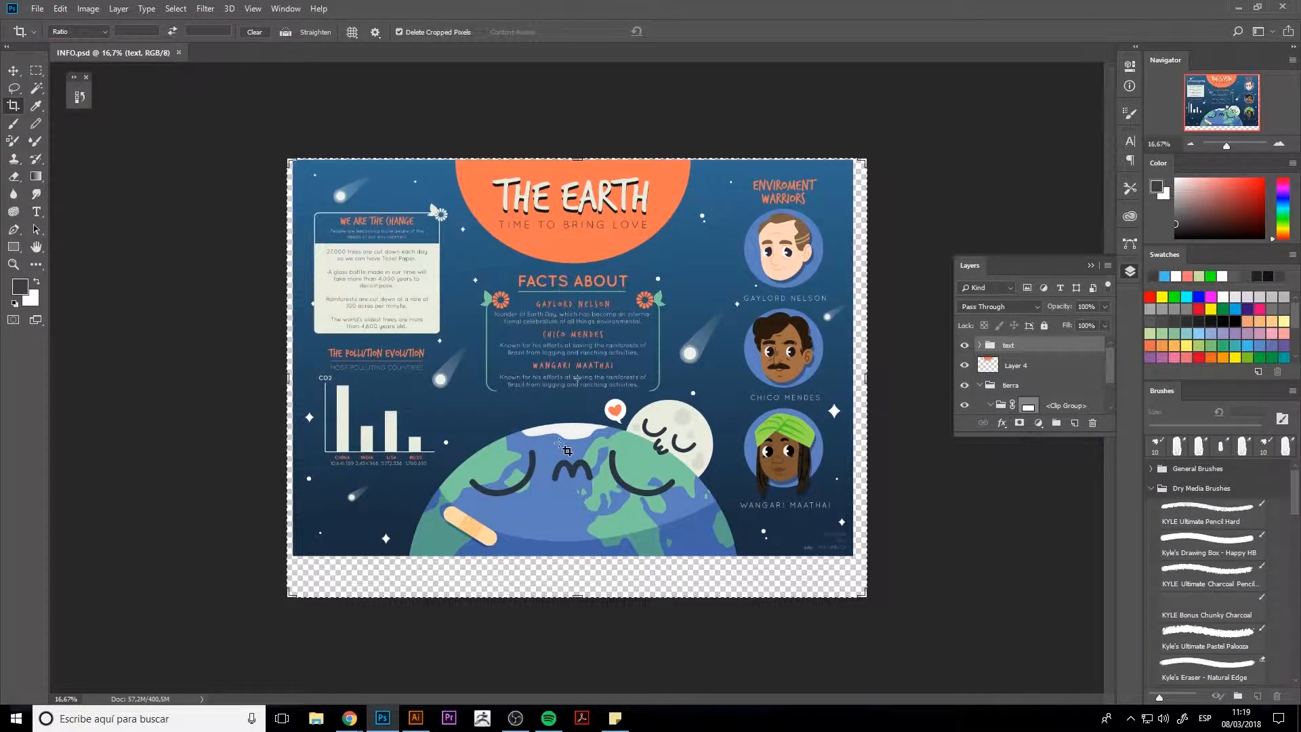
# - Crop the canvas on all sides to the artwork's edges, removing the transparent area around it
pyautogui.moveTo(582, 596); pyautogui.dragTo(581, 575)
pyautogui.moveTo(866, 379); pyautogui.dragTo(860, 380)
pyautogui.moveTo(293, 380); pyautogui.dragTo(296, 379)
pyautogui.moveTo(578, 181); pyautogui.dragTo(578, 180)
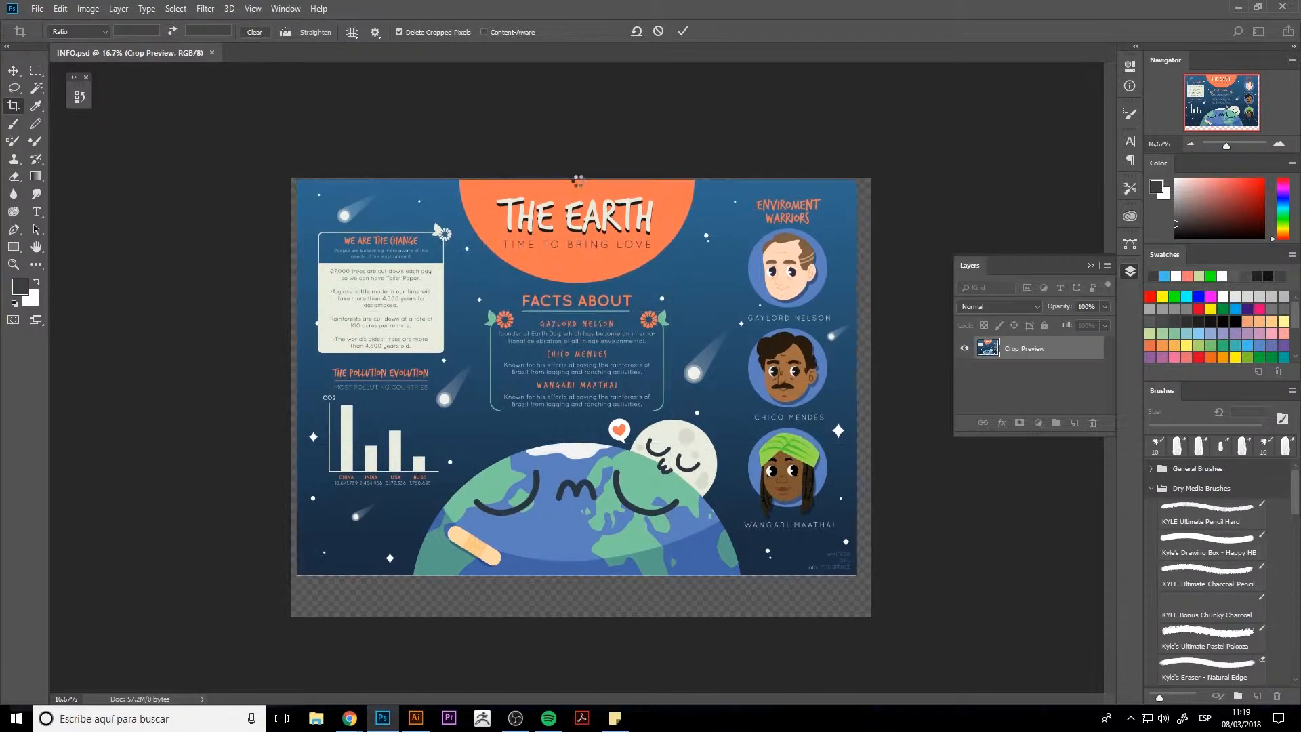
pyautogui.press('Return')
# - Examine the background layer and the contents of the tierra group by toggling layer visibility, and collapse the group
pyautogui.click(964, 403)
pyautogui.click(964, 404)
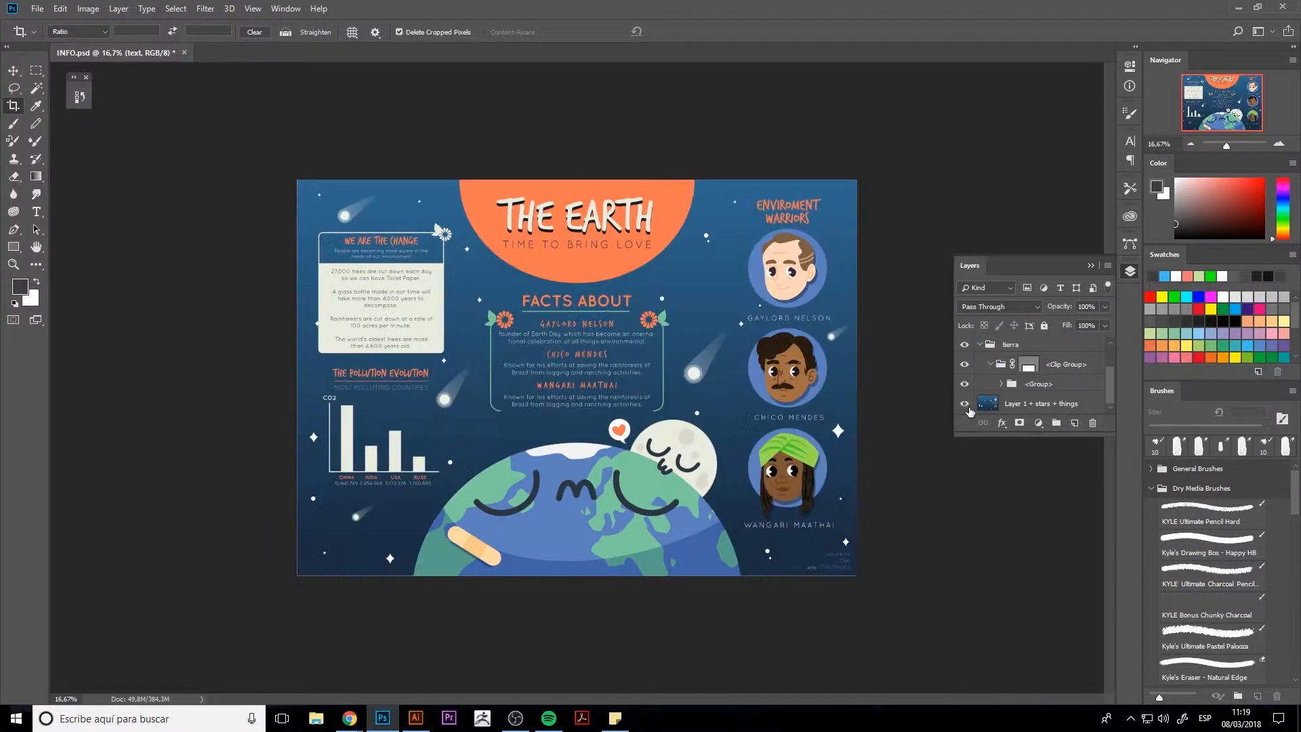
pyautogui.click(965, 403)
pyautogui.click(965, 404)
pyautogui.click(1001, 384)
pyautogui.scroll(-5, 1003, 389)
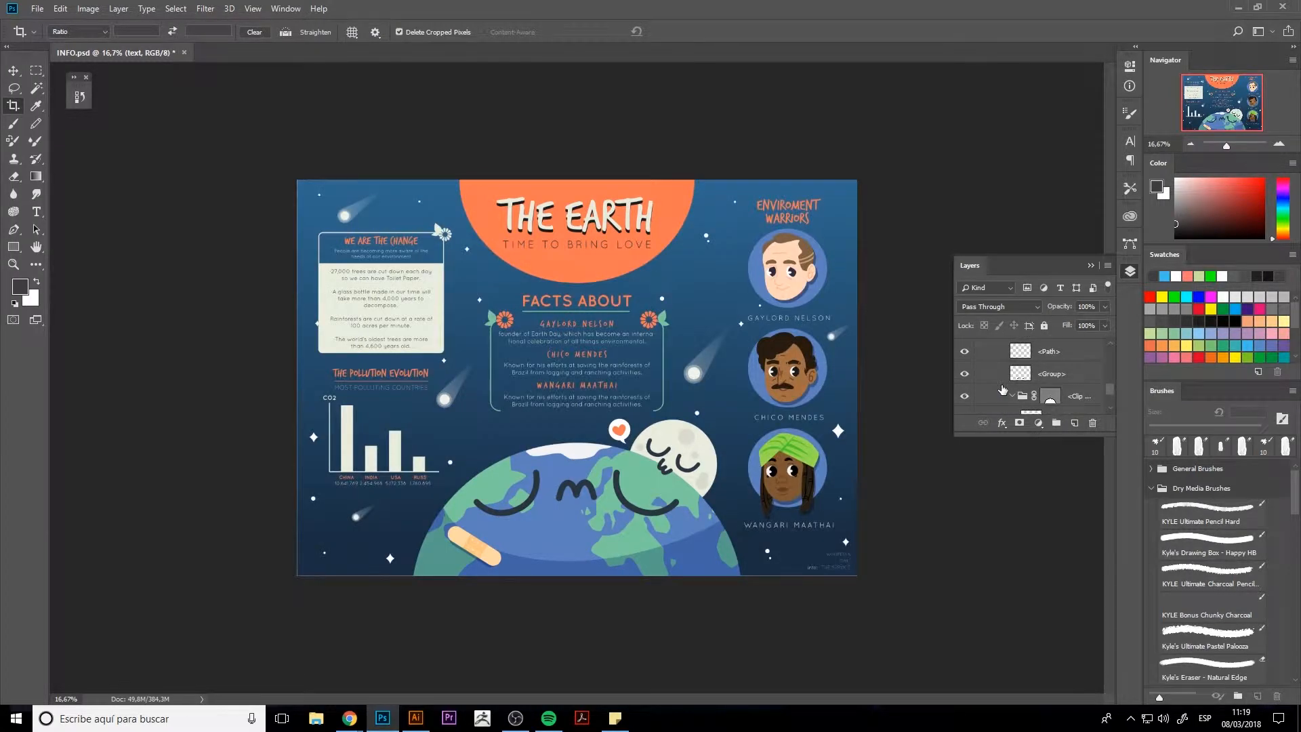
pyautogui.click(965, 383)
pyautogui.click(965, 383)
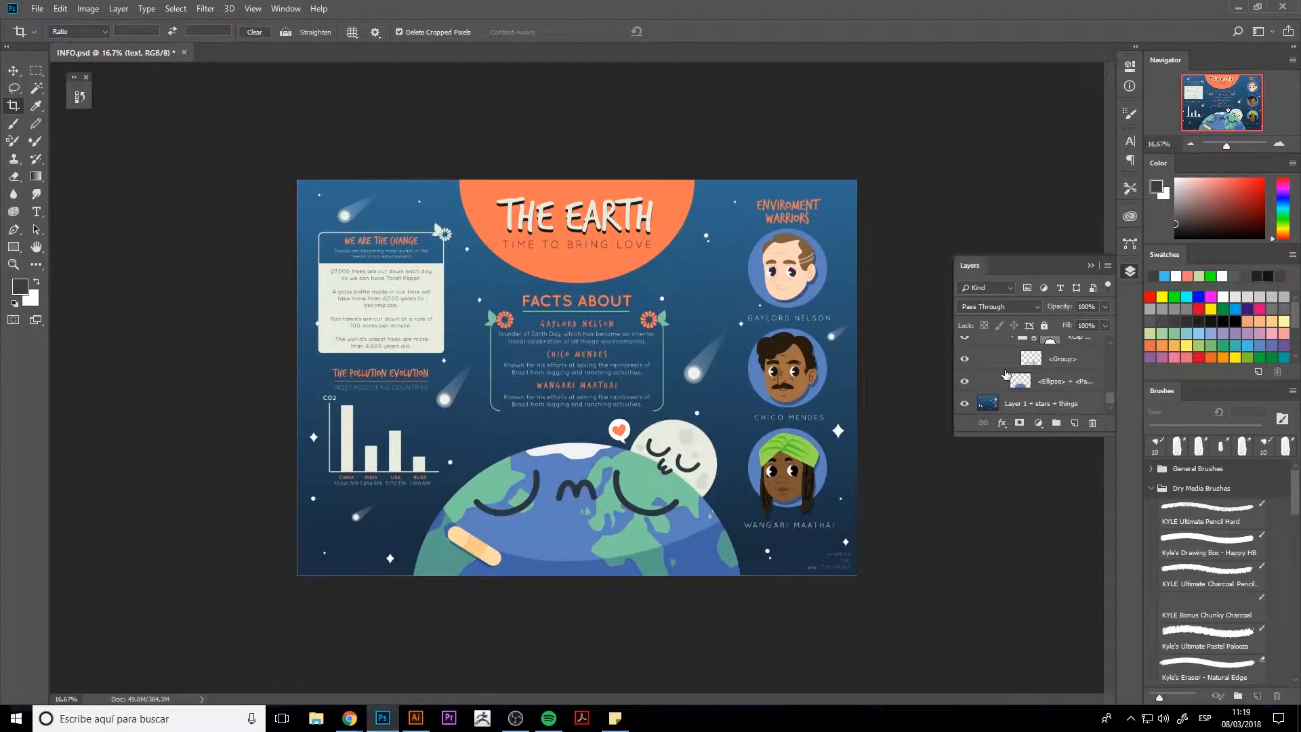
pyautogui.scroll(5, 1026, 375)
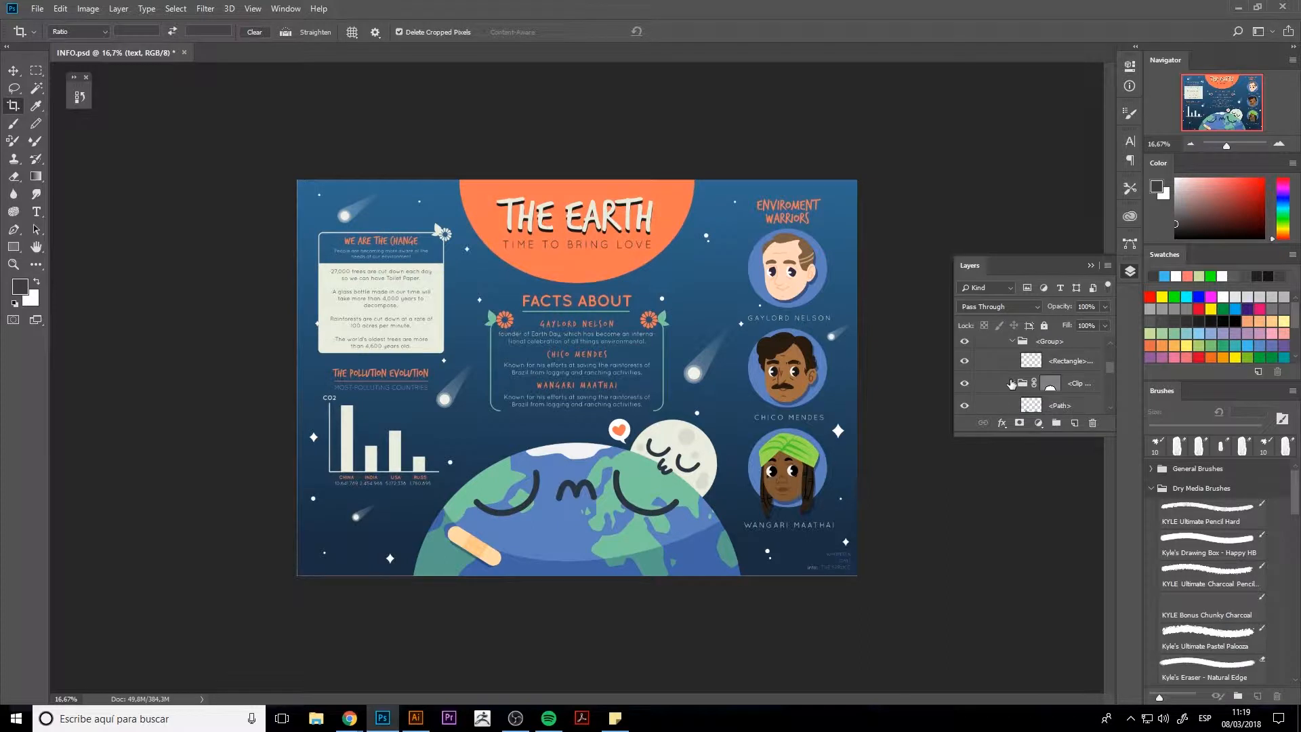
pyautogui.click(1000, 359)
pyautogui.click(990, 364)
pyautogui.click(980, 365)
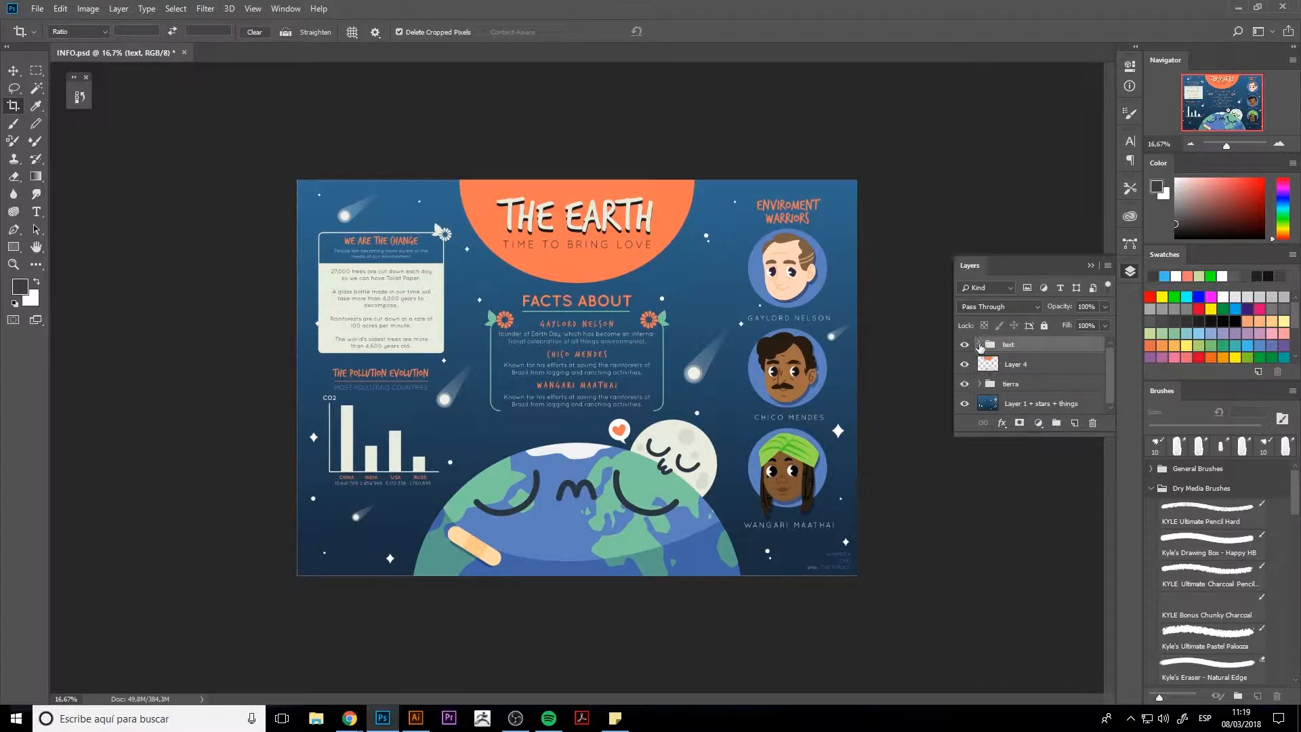
# - Examine the layers in the text group, toggling the visibility of the THE EARTH title layer, and collapse its subgroups
pyautogui.click(980, 345)
pyautogui.click(991, 377)
pyautogui.scroll(-1, 992, 378)
pyautogui.click(1000, 367)
pyautogui.scroll(-1, 1001, 368)
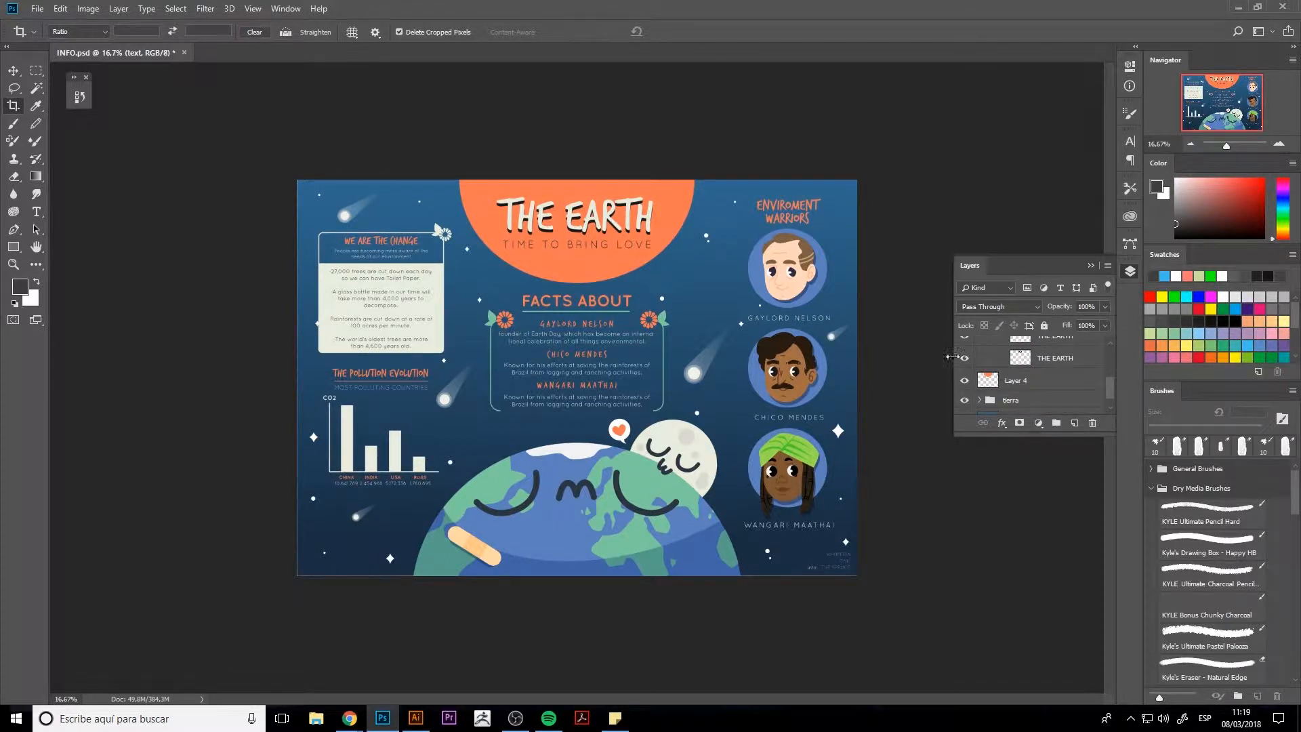
pyautogui.click(965, 358)
pyautogui.click(965, 359)
pyautogui.click(966, 358)
pyautogui.click(965, 358)
pyautogui.scroll(2, 967, 362)
pyautogui.click(1000, 382)
pyautogui.click(988, 346)
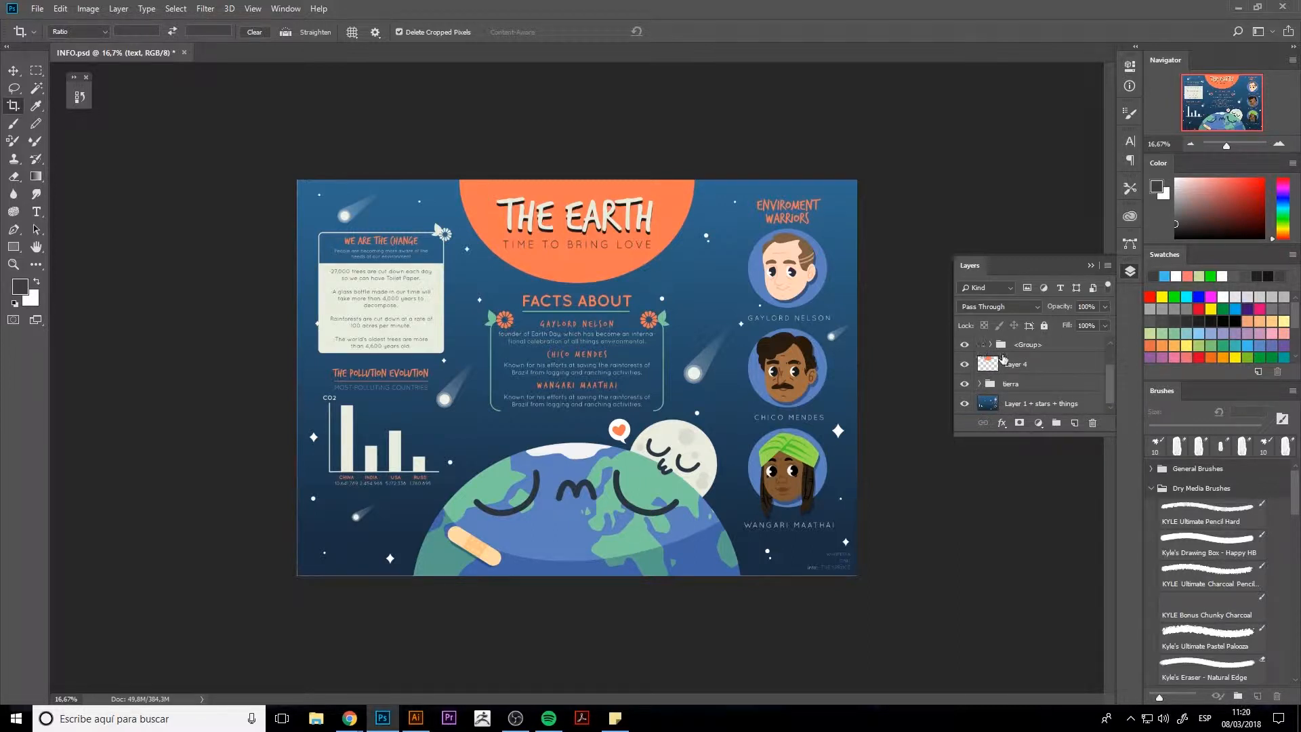
# - Crop the canvas precisely with the background layer active, trimming the remaining thin edges around the artwork
pyautogui.click(994, 410)
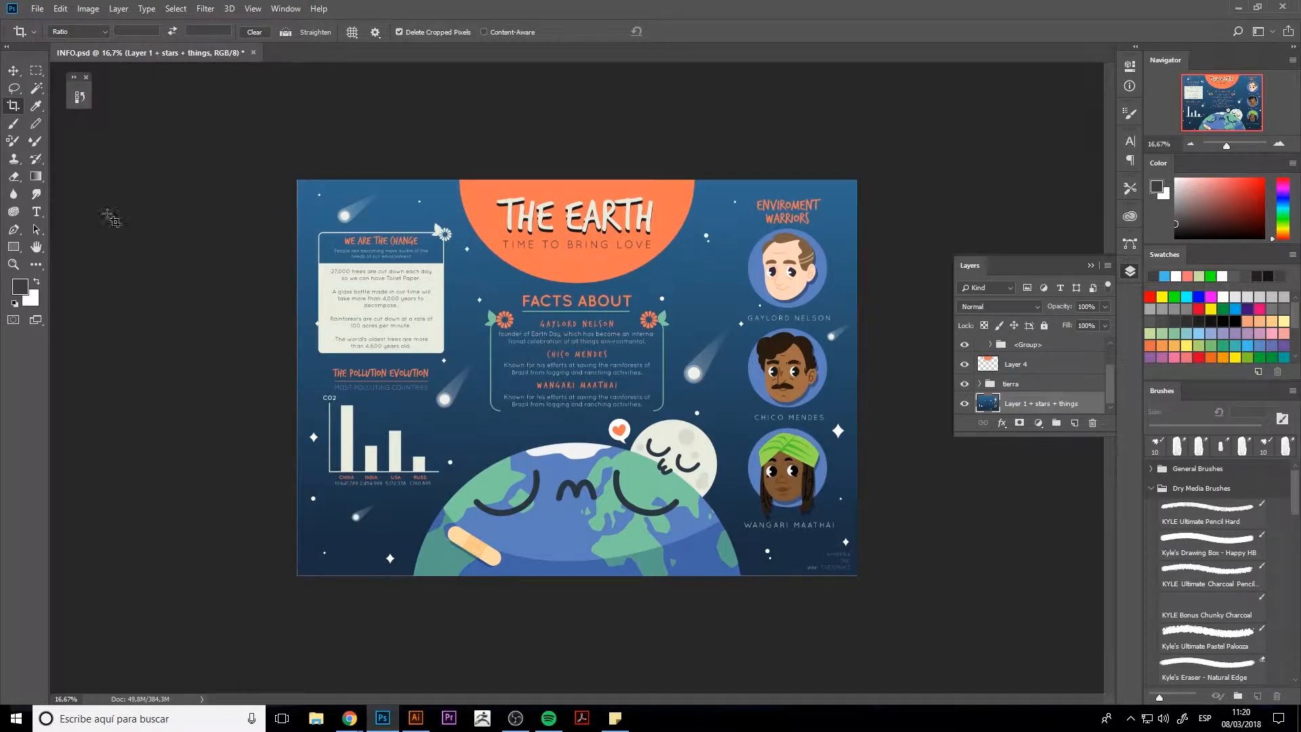
pyautogui.click(16, 104)
pyautogui.moveTo(581, 576); pyautogui.dragTo(590, 504)
pyautogui.hotkey('ctrl', '+')
pyautogui.moveTo(101, 356); pyautogui.dragTo(486, 526)
pyautogui.moveTo(660, 300); pyautogui.dragTo(654, 309)
pyautogui.moveTo(785, 124); pyautogui.dragTo(435, 520)
pyautogui.moveTo(962, 379); pyautogui.dragTo(248, 368)
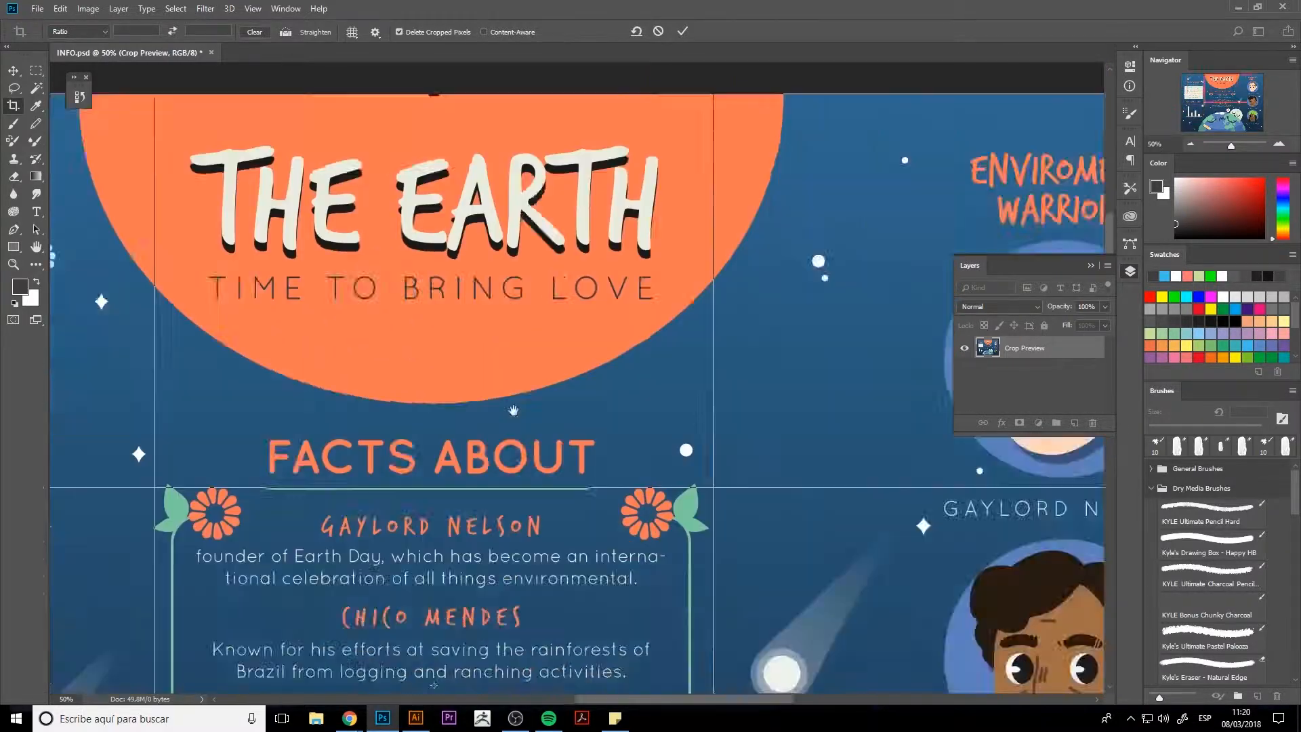
pyautogui.moveTo(1057, 651); pyautogui.dragTo(180, 329)
pyautogui.press('Return')
pyautogui.hotkey('ctrl', '-')
pyautogui.hotkey('ctrl', '-')
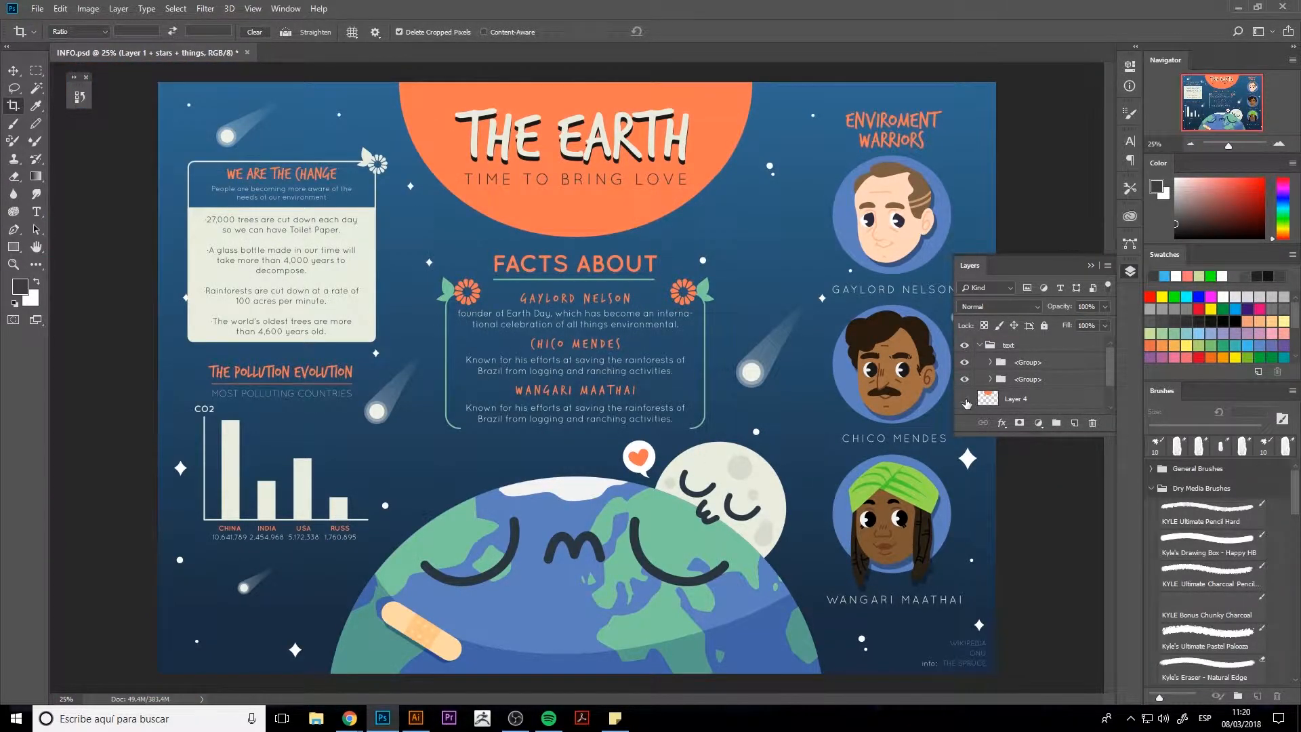
# - Load the orange semicircle of Layer 4 as a selection and activate the Brush tool
pyautogui.click(966, 401)
pyautogui.keyDown('ctrl'); pyautogui.click(988, 399); pyautogui.keyUp('ctrl')
pyautogui.press('b')
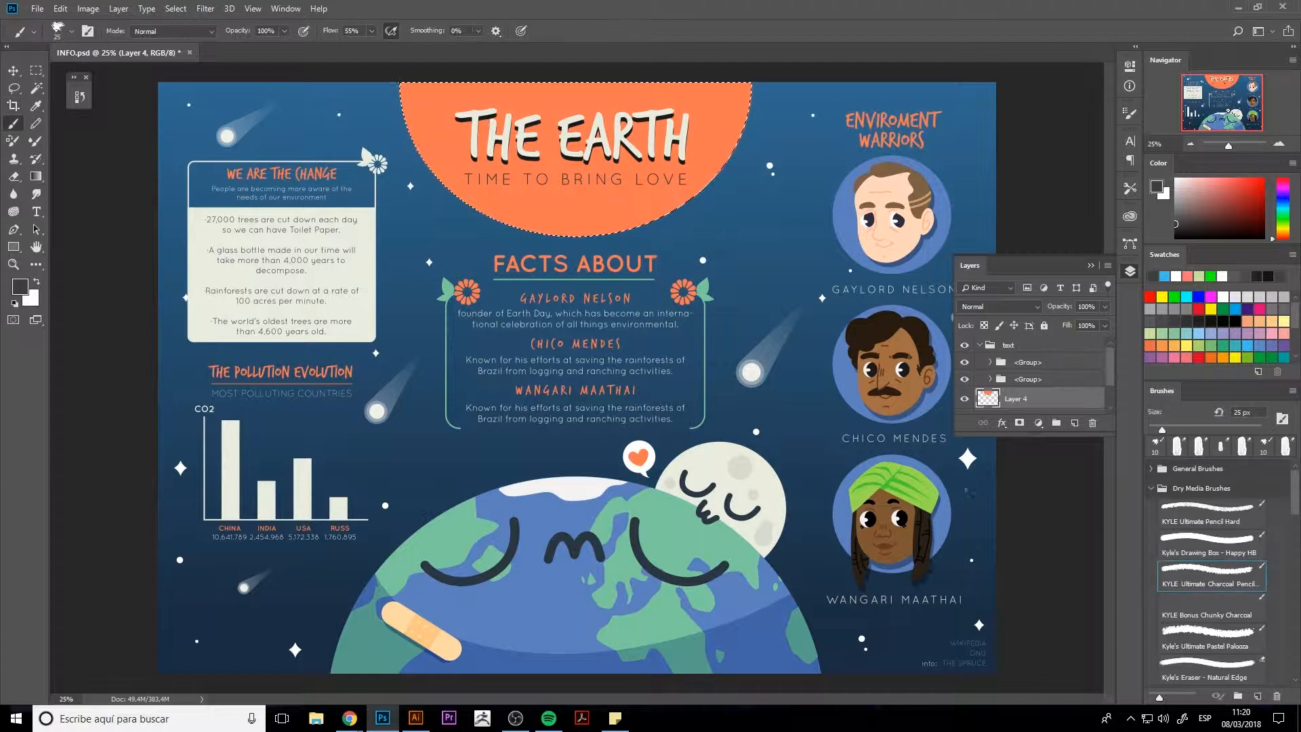
# - Sample the semicircle's orange and shift it to a lighter, yellower orange as the foreground color for the brush
pyautogui.press('i')
pyautogui.click(583, 213)
pyautogui.click(23, 288)
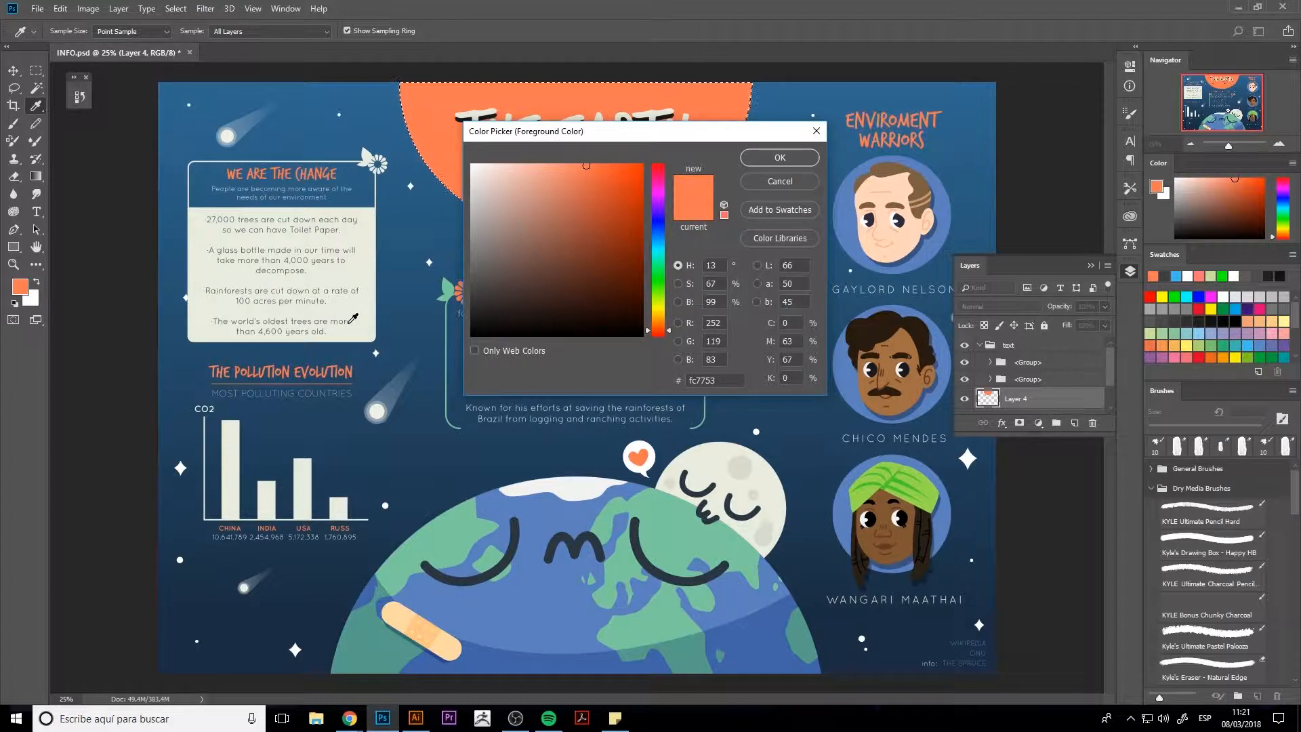
pyautogui.moveTo(660, 330); pyautogui.dragTo(664, 327)
pyautogui.click(572, 164)
pyautogui.click(778, 157)
pyautogui.press('b')
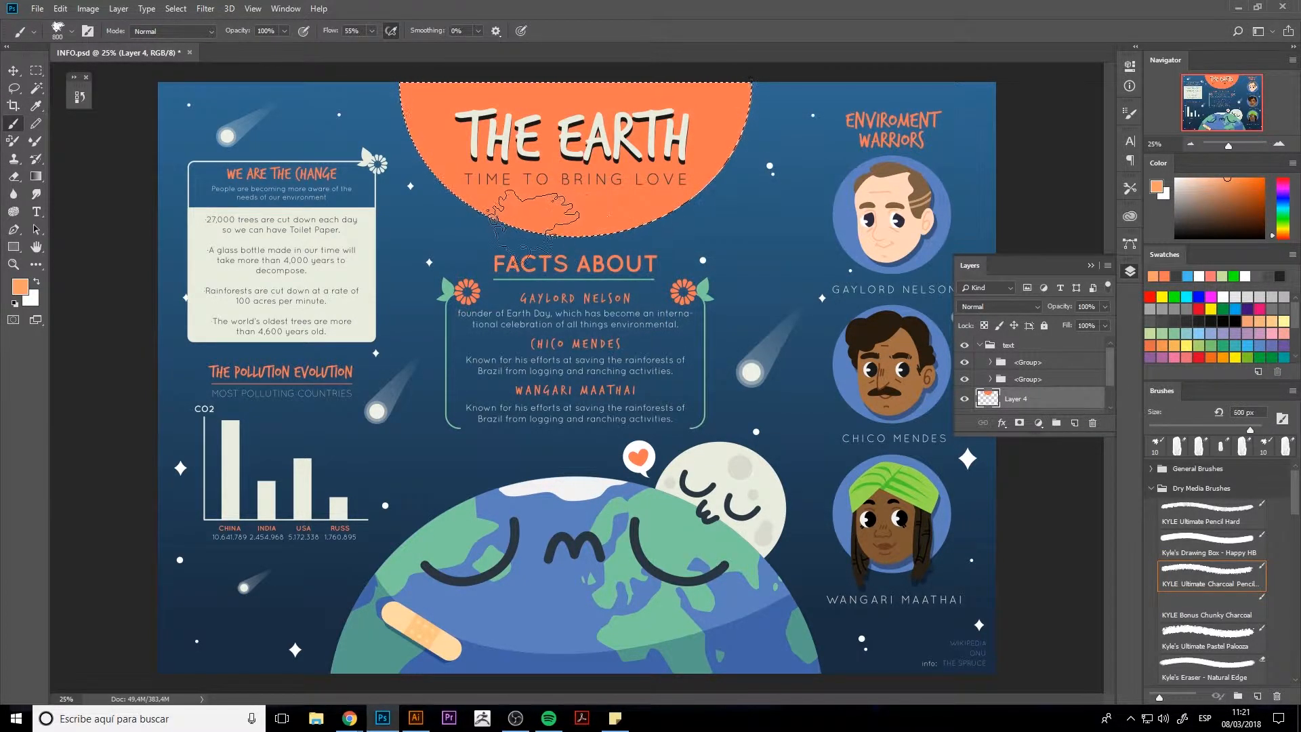
# - Try painting light orange charcoal texture along the semicircle's lower edge with a 600 px brush, and undo the strokes
pyautogui.moveTo(533, 228); pyautogui.dragTo(608, 225)
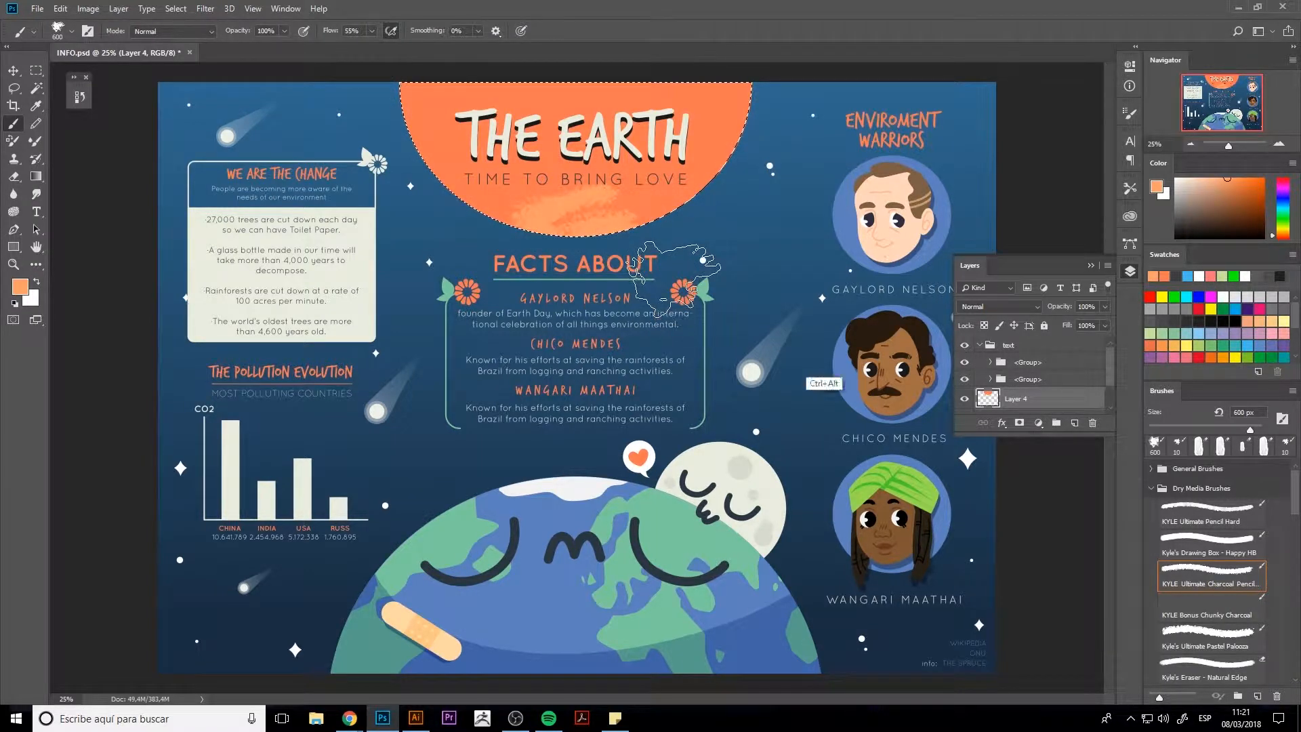
pyautogui.hotkey('ctrl', 'z')
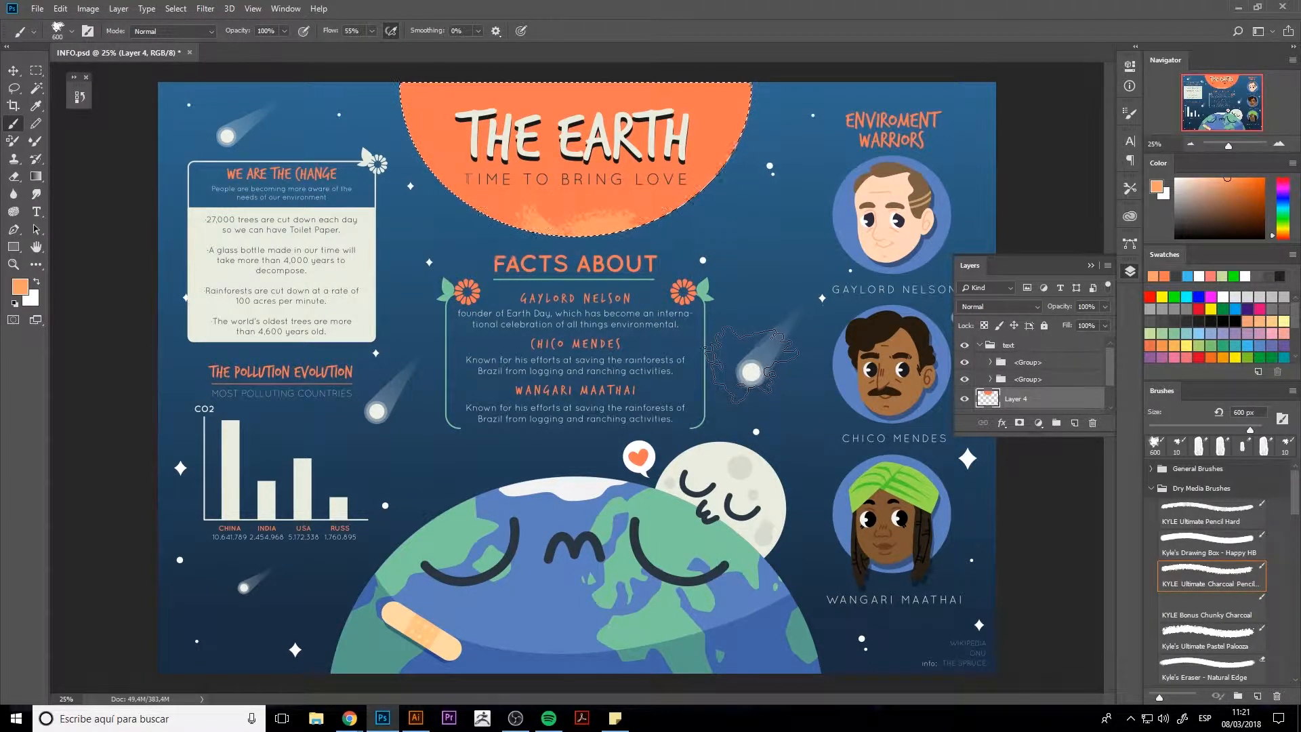
pyautogui.hotkey('ctrl', 'alt', 'z')
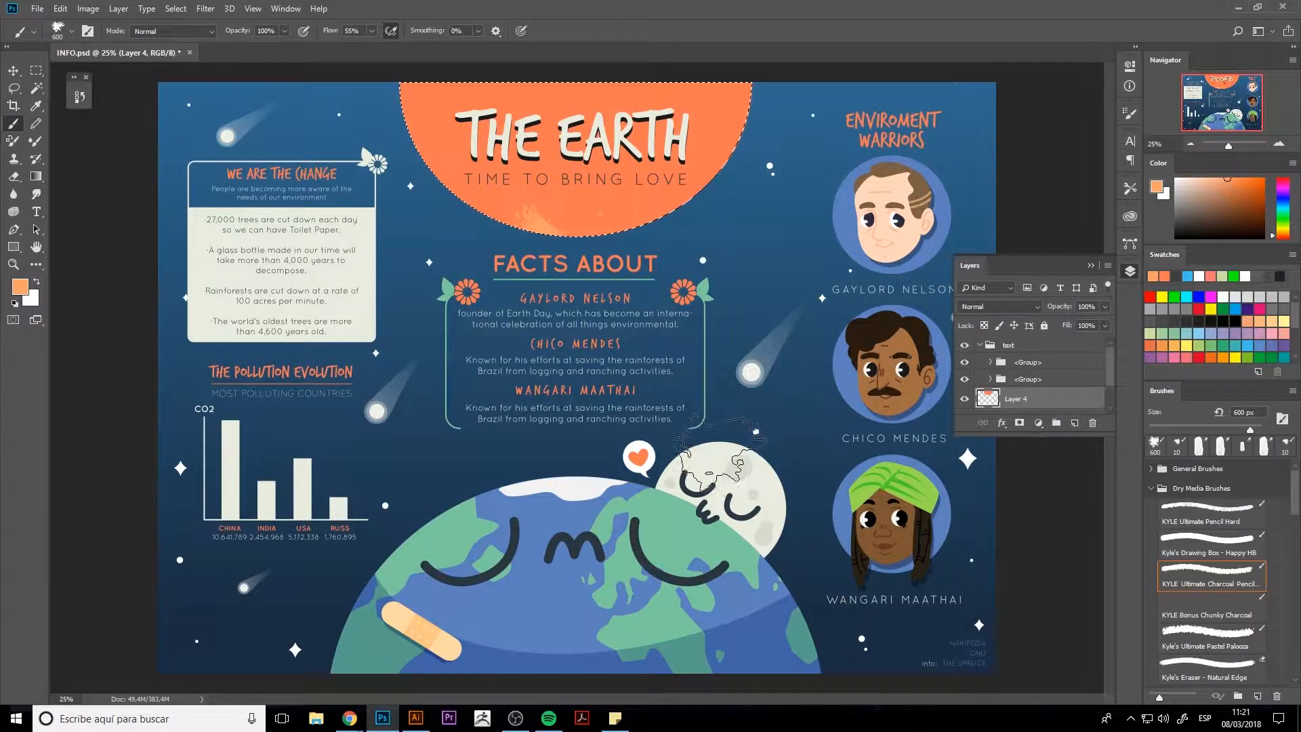
pyautogui.hotkey('ctrl', 'alt', 'z')
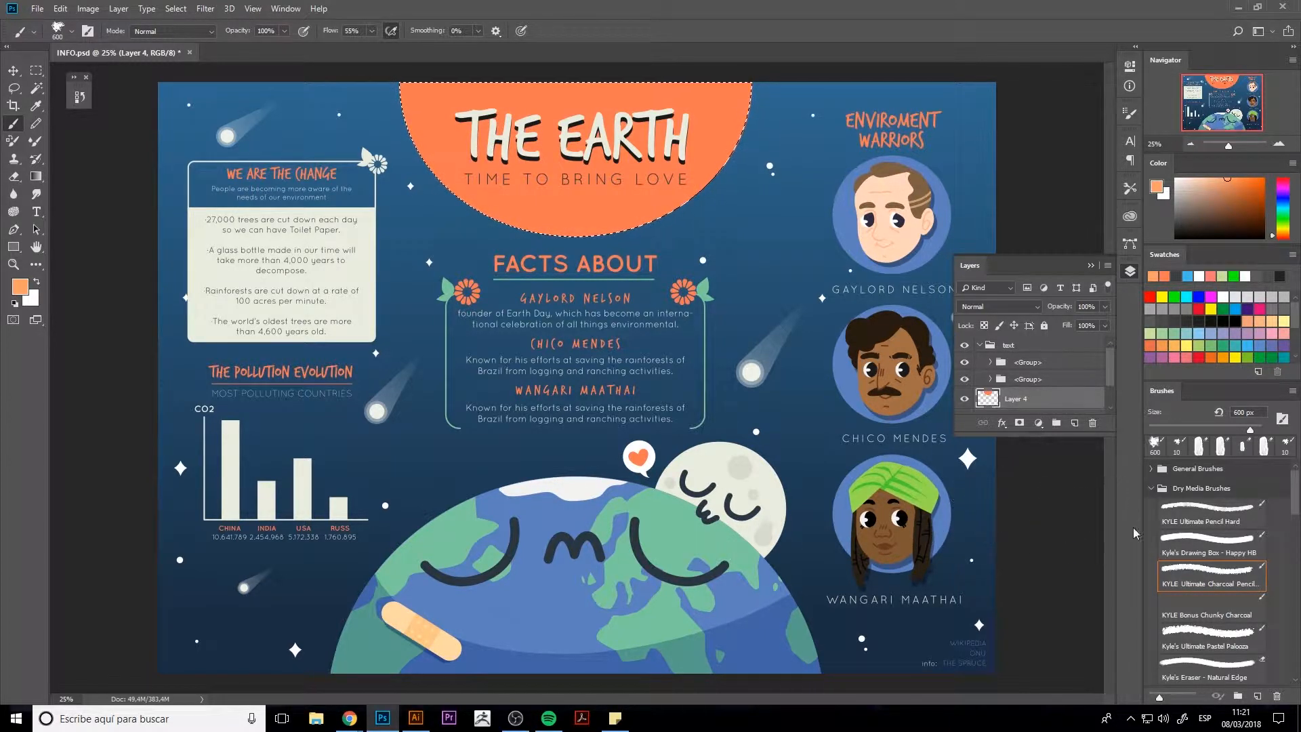
# - Add a new layer directly above Layer 4 and set its blend mode to Dissolve
pyautogui.press('e')
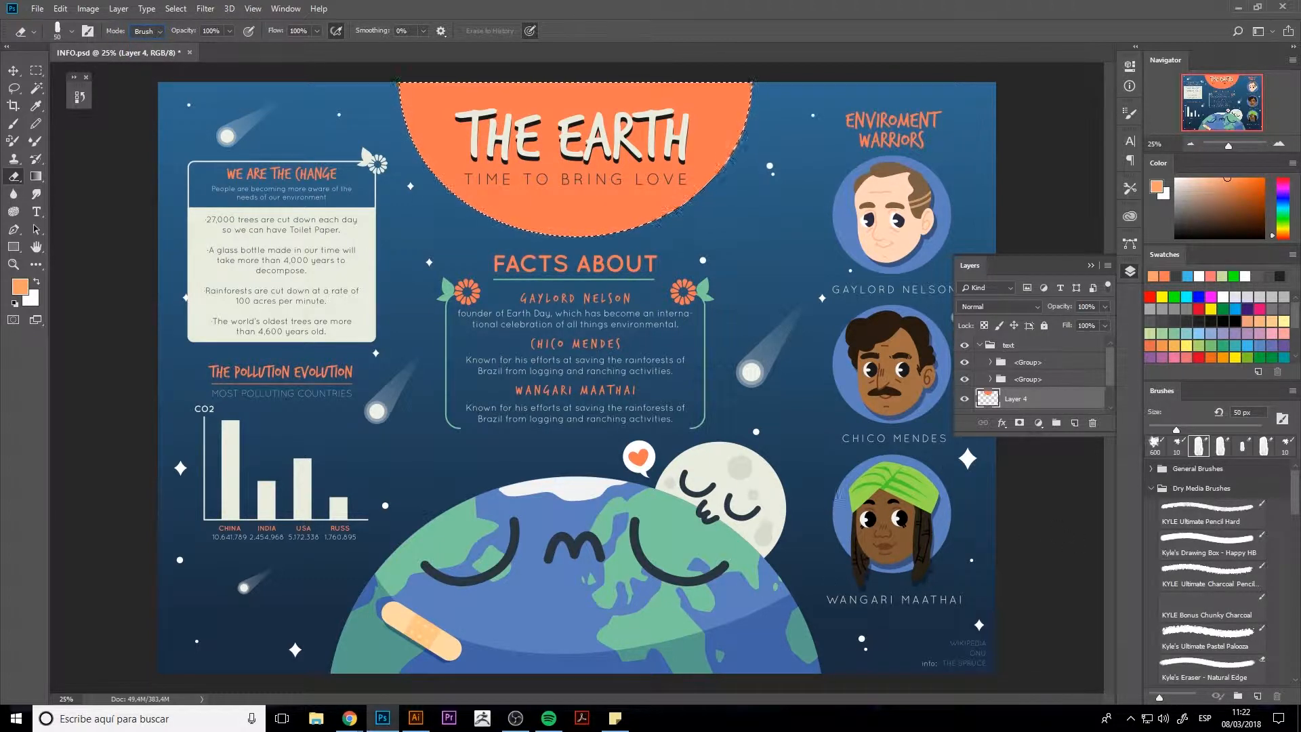
pyautogui.click(1075, 423)
pyautogui.click(993, 307)
pyautogui.click(991, 312)
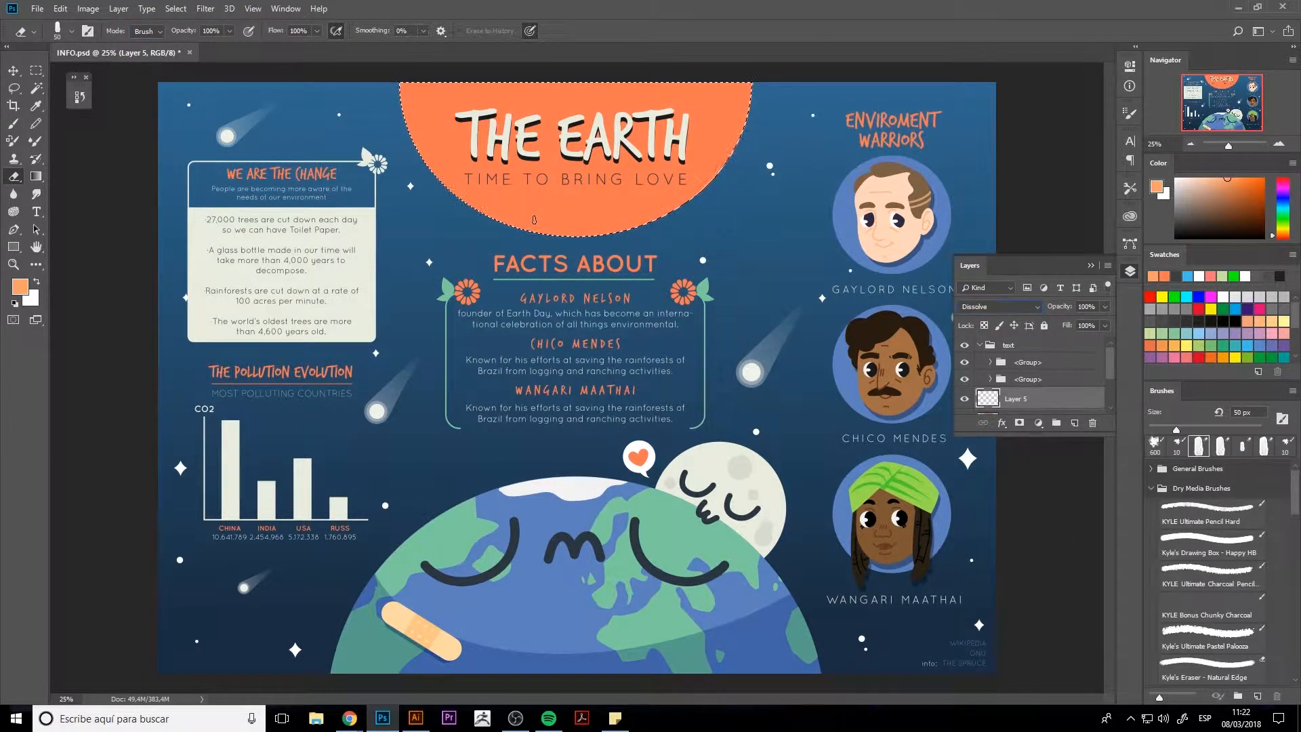
# - Try a 200 px stroke across the lower part of the semicircle on the new layer and check it by toggling visibility
pyautogui.press(']')
pyautogui.press(']')
pyautogui.press(']')
pyautogui.press(']')
pyautogui.press(']')
pyautogui.press(']')
pyautogui.press(']')
pyautogui.press(']')
pyautogui.press(']')
pyautogui.press(']')
pyautogui.press(']')
pyautogui.press(']')
pyautogui.press(']')
pyautogui.moveTo(508, 204); pyautogui.dragTo(581, 215)
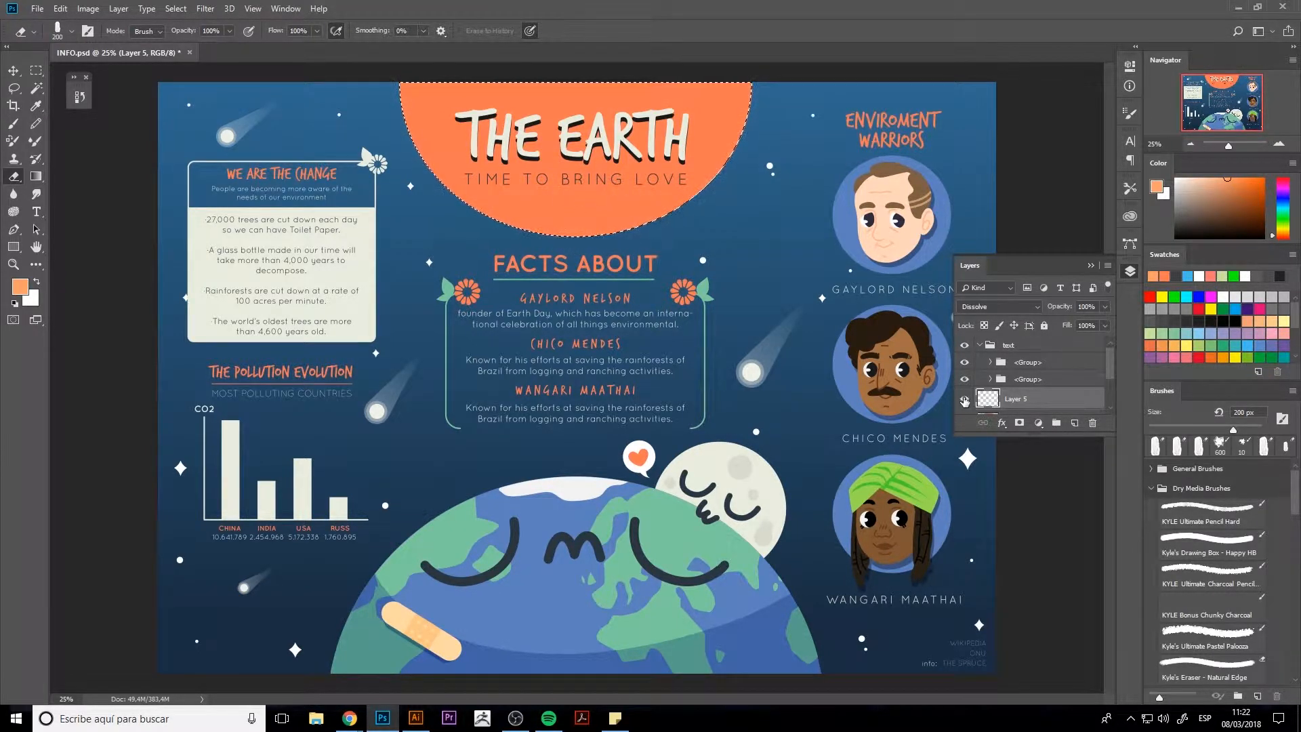
pyautogui.click(965, 399)
pyautogui.click(967, 399)
# - Set the foreground color to a light green swatch and pick a recently used brush tip
pyautogui.click(1200, 337)
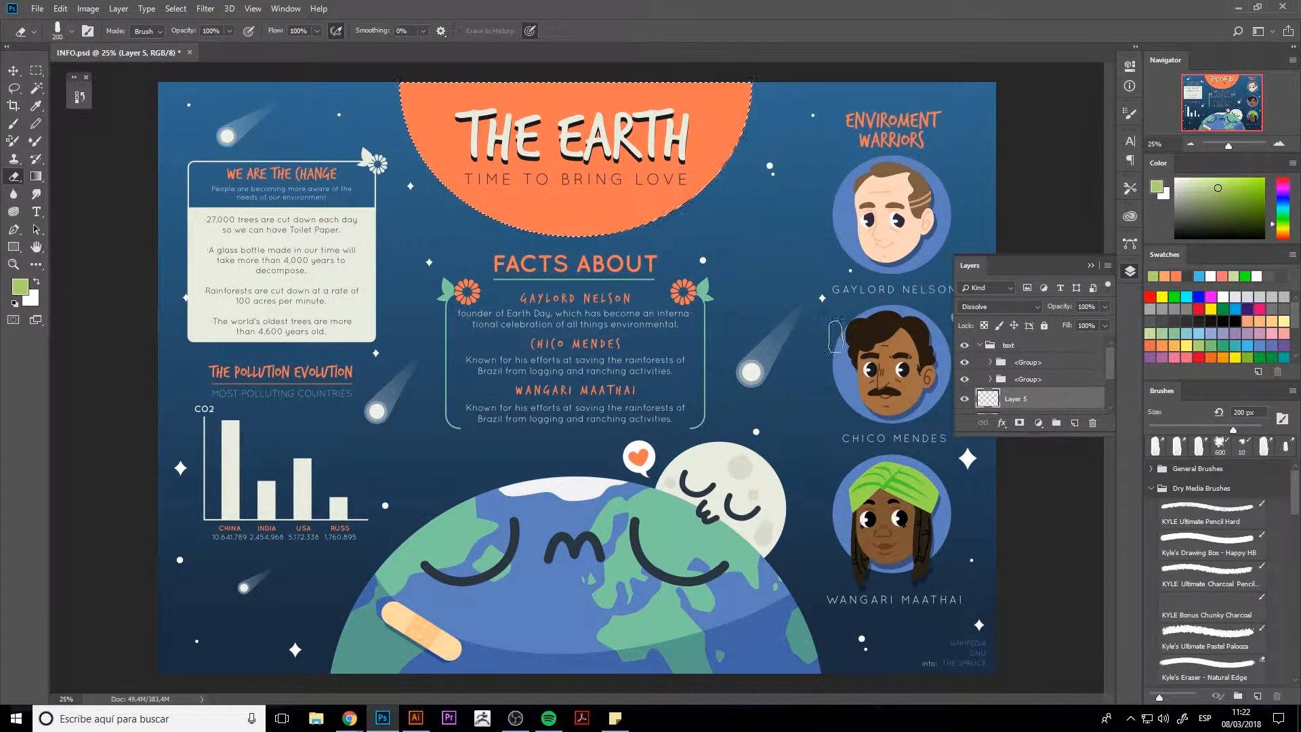
pyautogui.press('b')
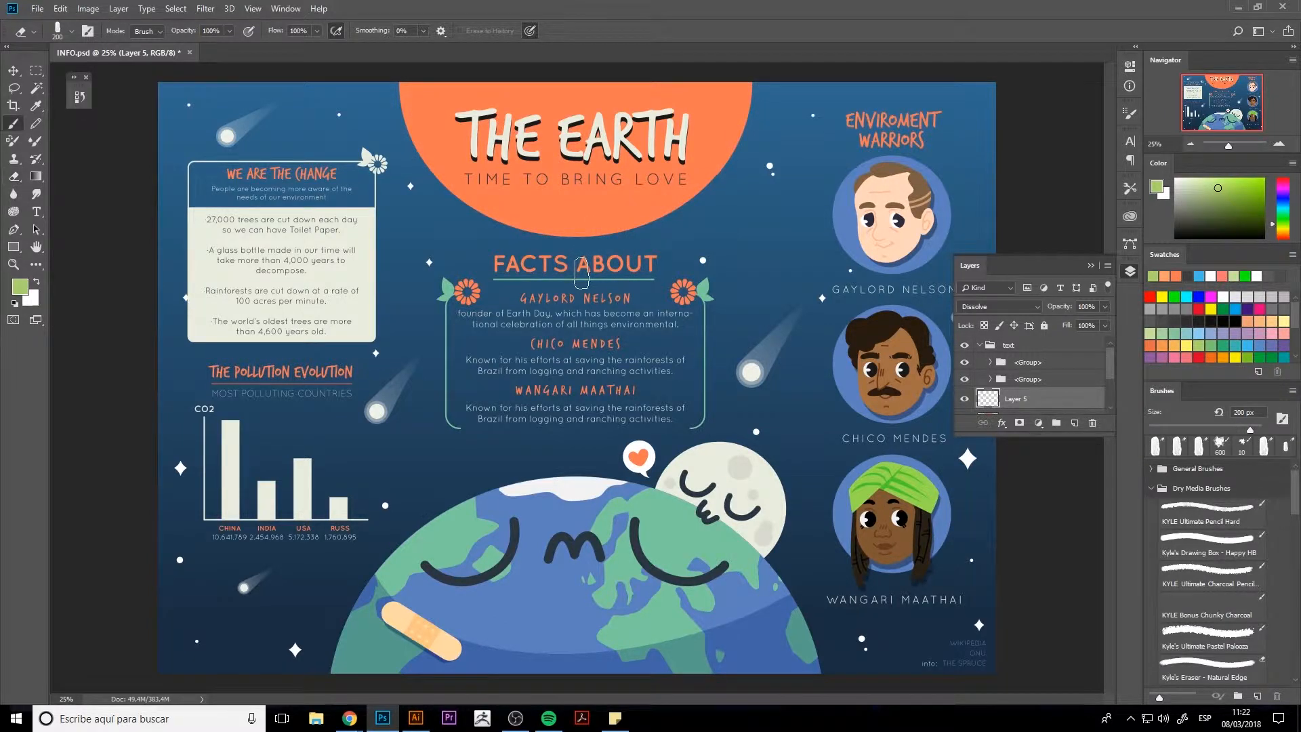
pyautogui.click(1156, 446)
# - Load the semicircle of Layer 4 as a selection and make Layer 5 the active layer
pyautogui.scroll(-2, 1037, 379)
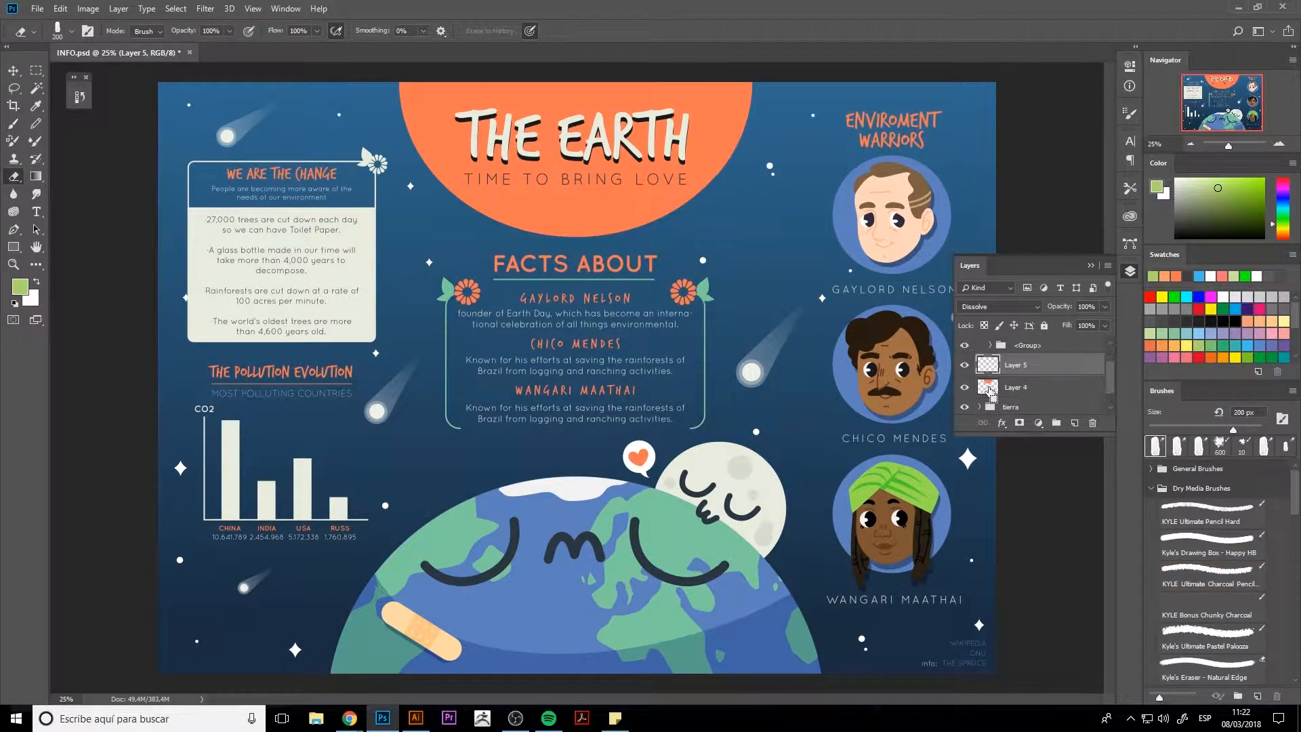
pyautogui.click(996, 391)
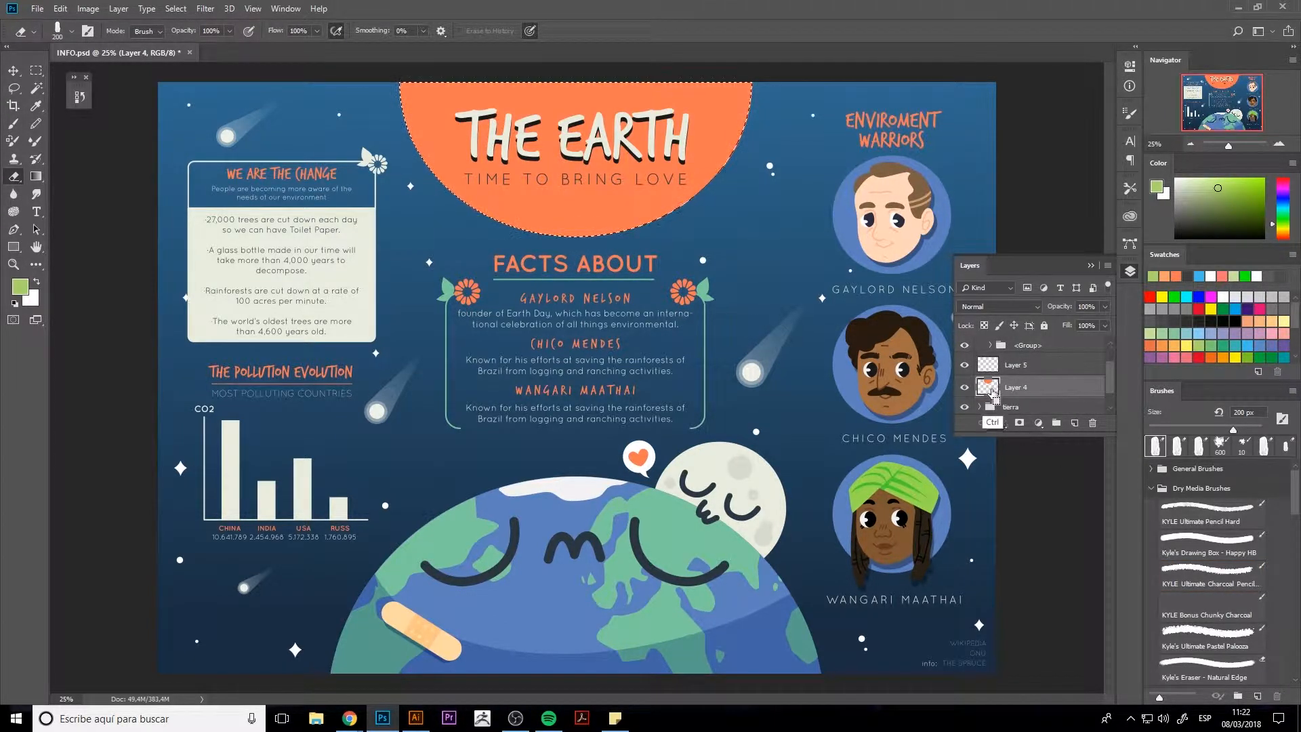
pyautogui.click(1017, 366)
# - Switch to the Brush tool and choose the Kyle's Ultimate Pastel Palooza preset
pyautogui.press(']')
pyautogui.press(']')
pyautogui.press(']')
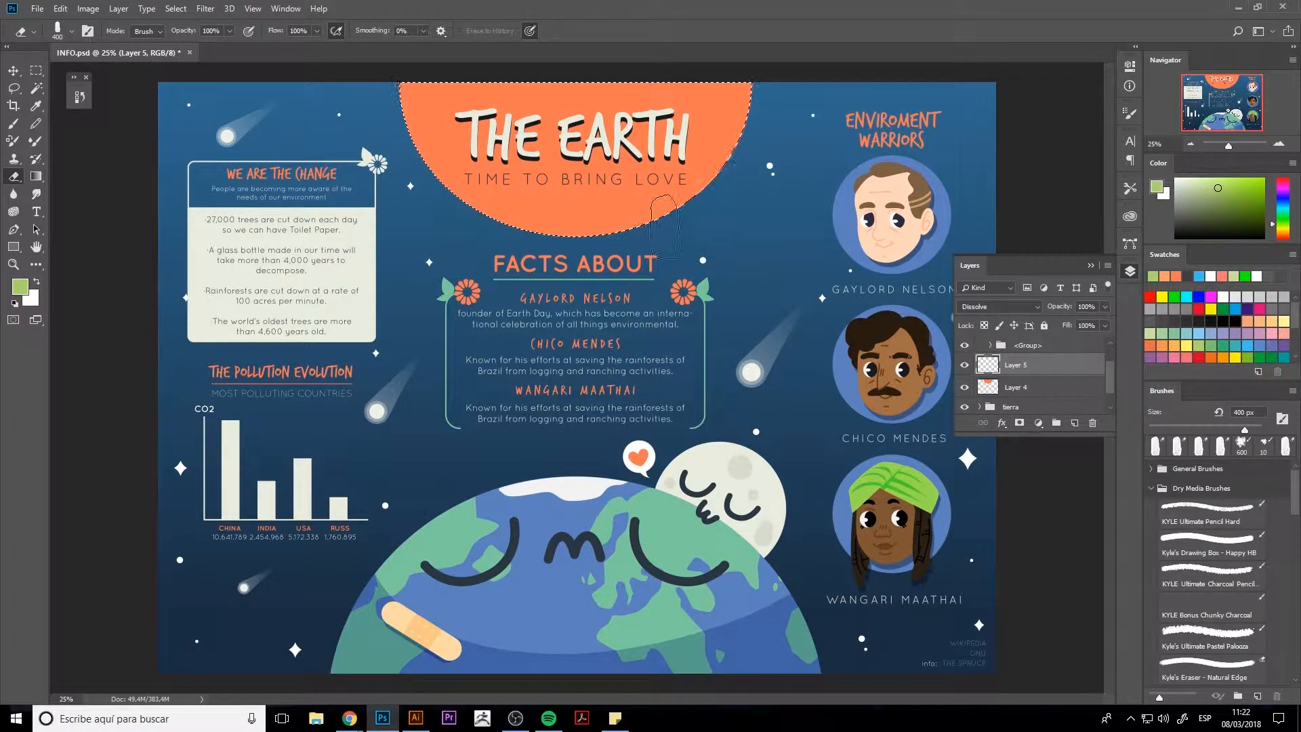
pyautogui.press('b')
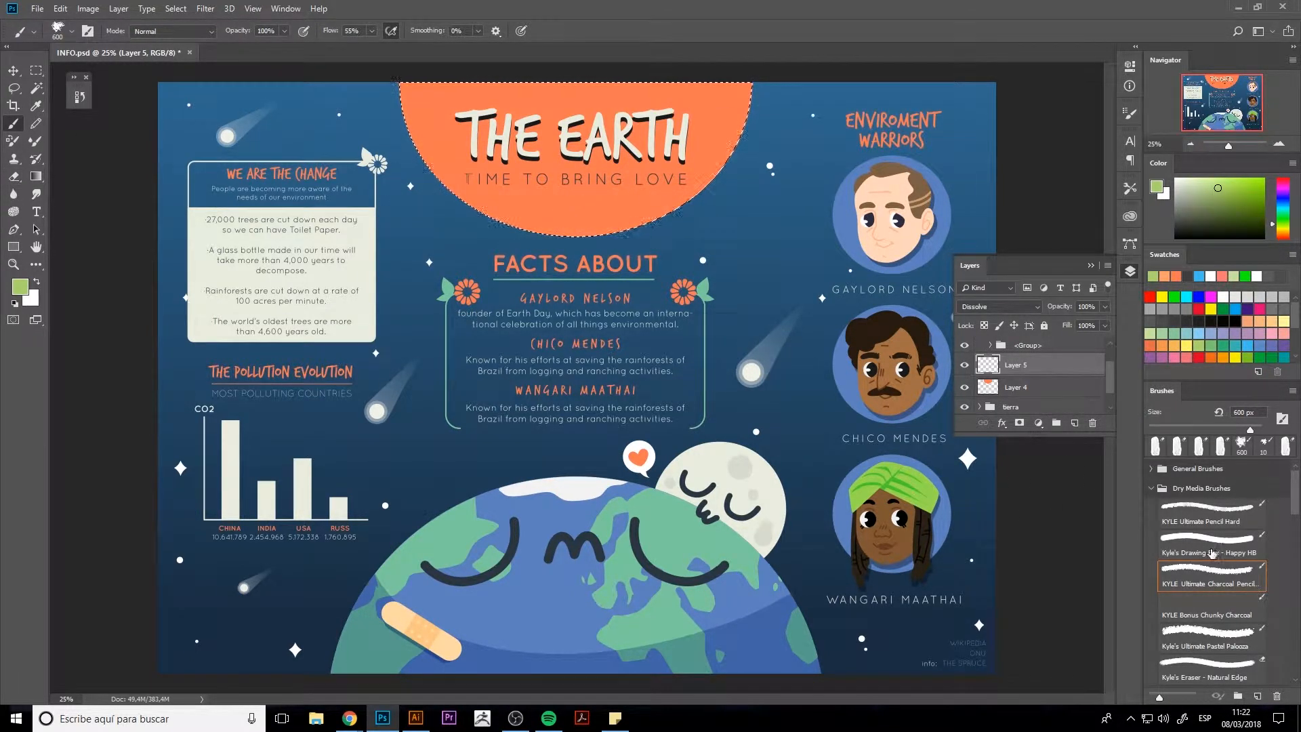
pyautogui.click(1208, 634)
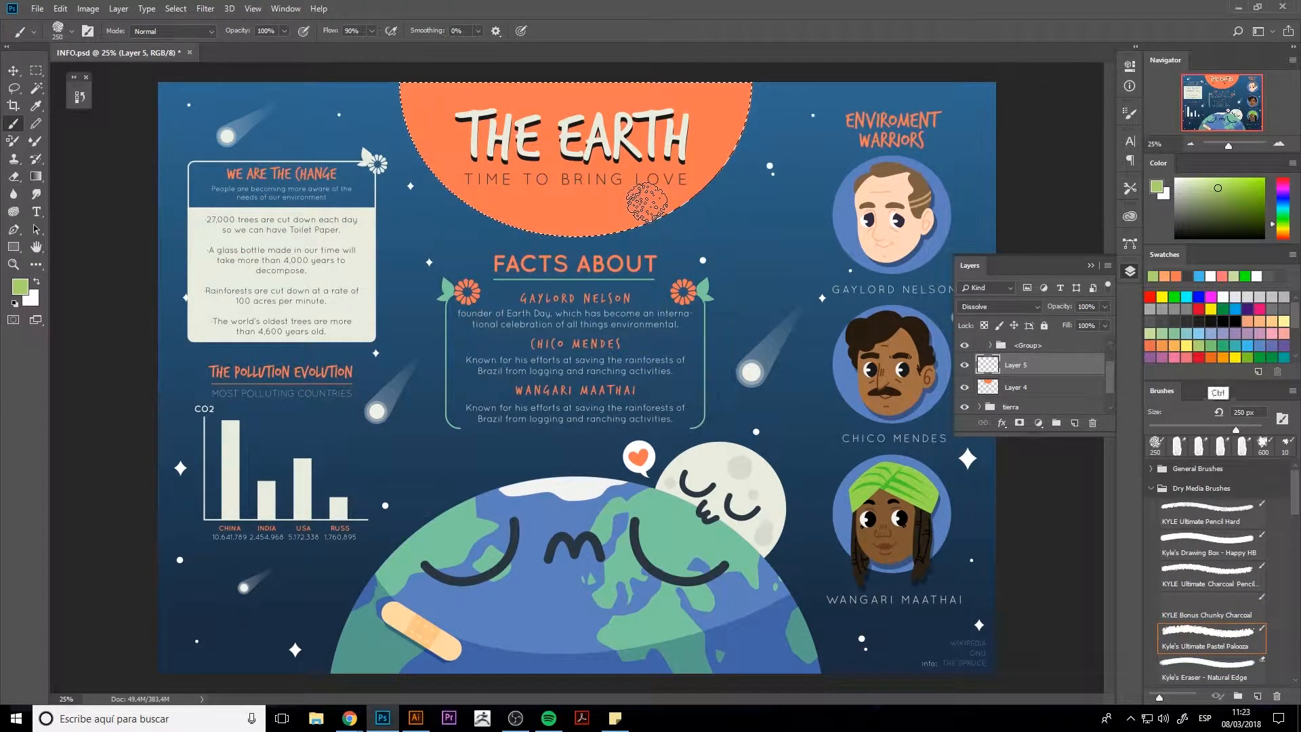
# - Sample the semicircle's orange as the foreground color and enlarge the pastel brush to 900 px for painting on Layer 5
pyautogui.keyDown('alt'); pyautogui.click(624, 208); pyautogui.keyUp('alt')
pyautogui.press(']')
pyautogui.press(']')
pyautogui.press(']')
pyautogui.press(']')
pyautogui.press(']')
pyautogui.press(']')
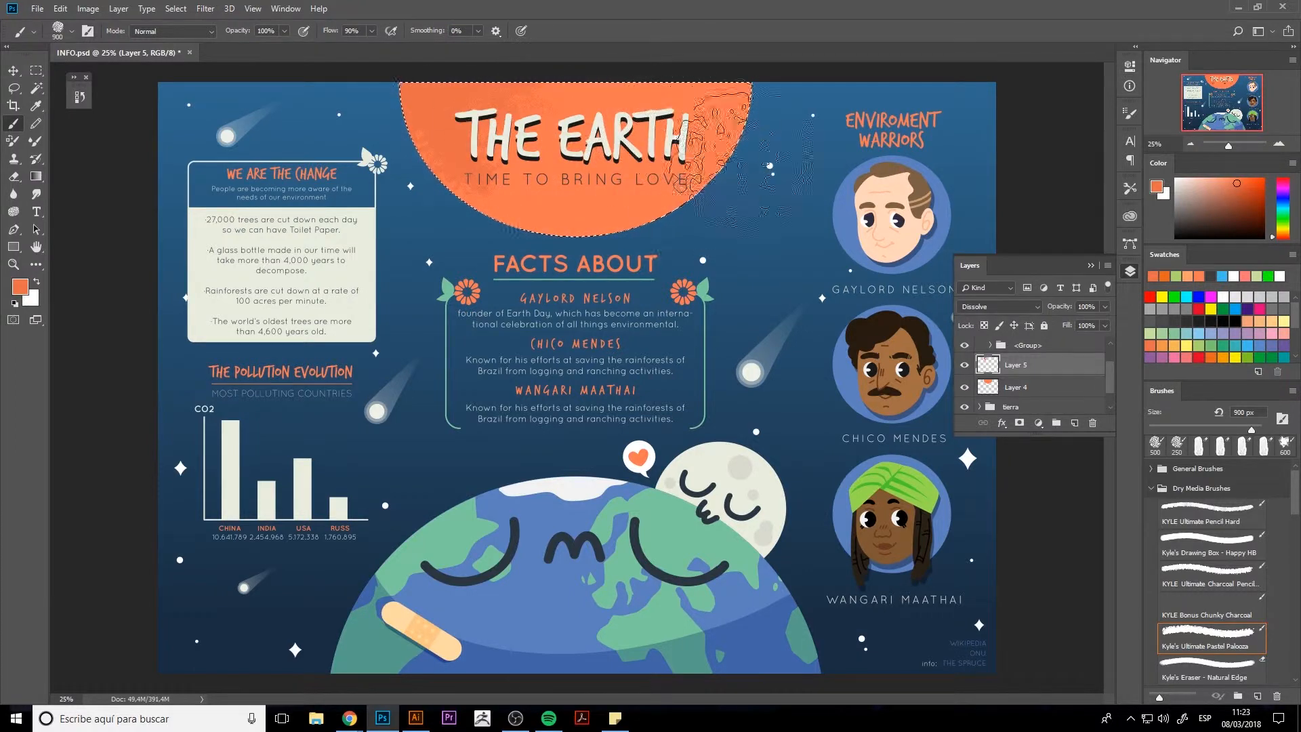
pyautogui.keyDown('alt'); pyautogui.click(705, 223); pyautogui.keyUp('alt')
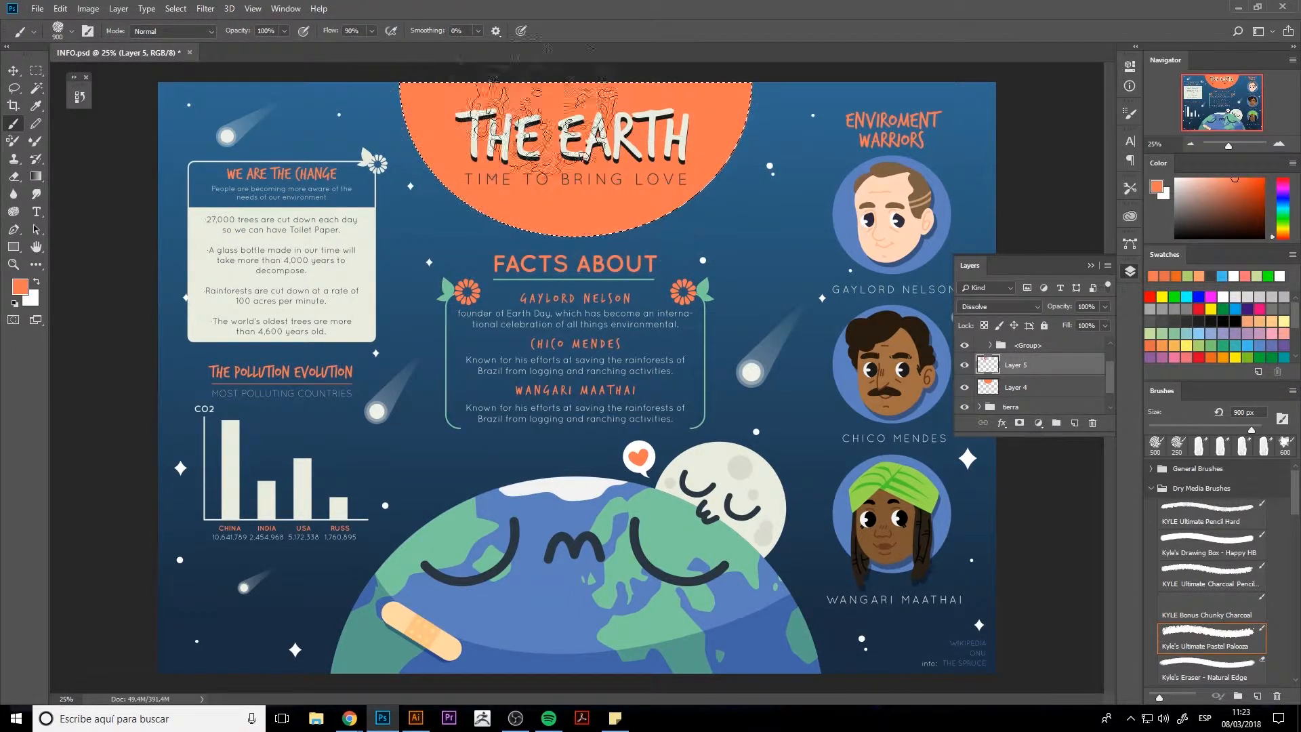
# - Set the foreground color to a lighter orange and paint pastel texture over the lower part and edge of the semicircle
pyautogui.click(20, 286)
pyautogui.click(663, 325)
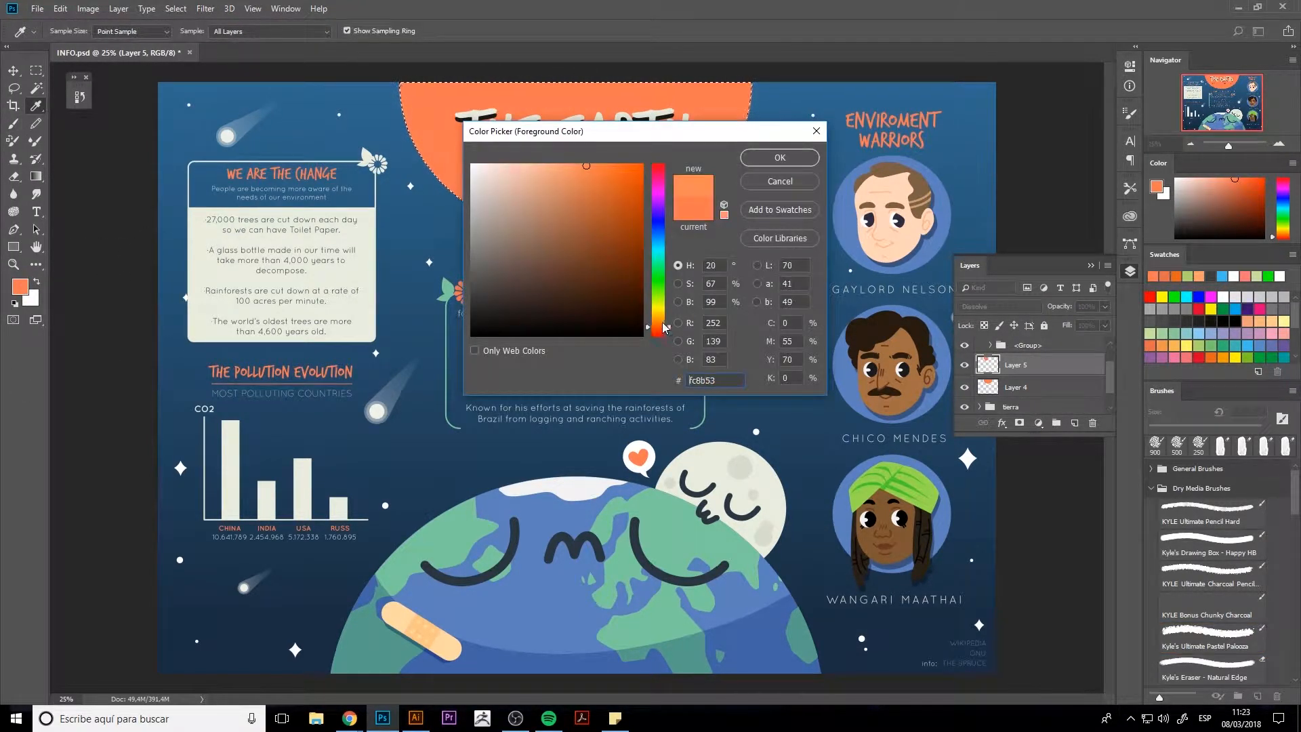
pyautogui.press('Return')
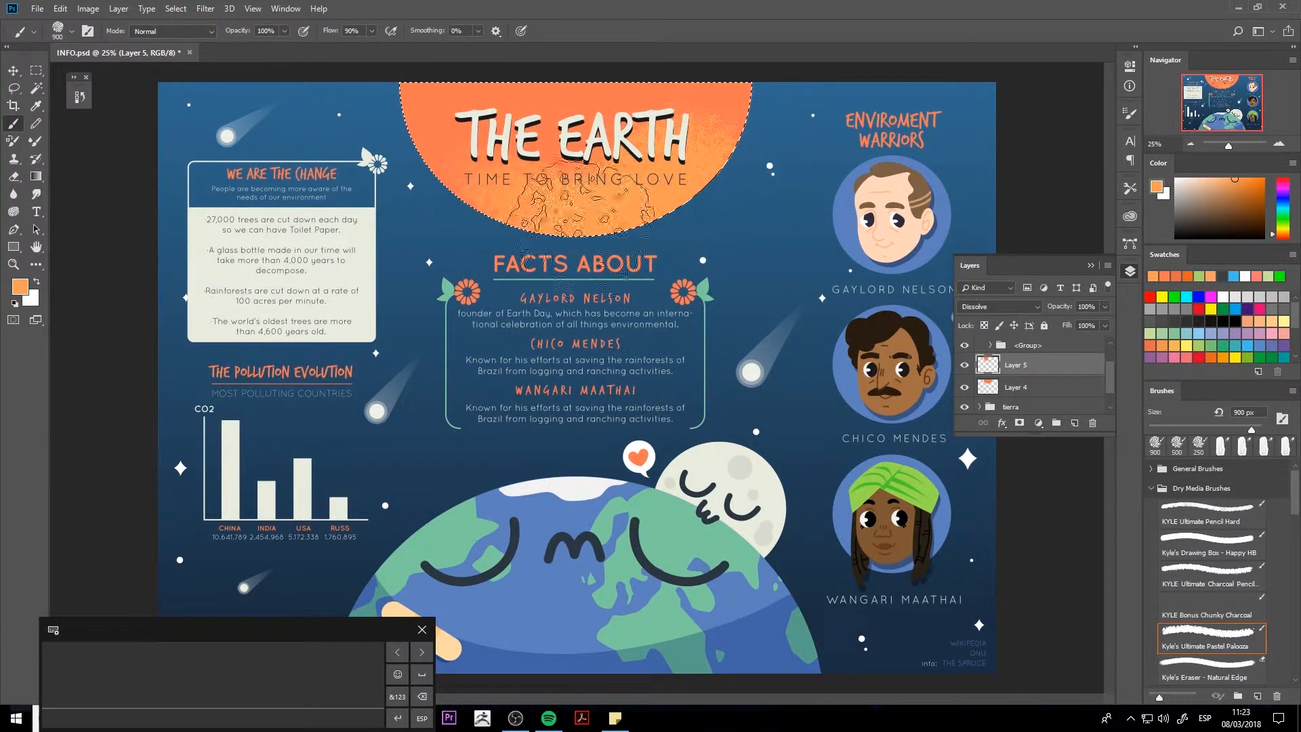
pyautogui.moveTo(698, 182)
pyautogui.mouseDown()
pyautogui.moveTo(420, 265)
pyautogui.moveTo(708, 160)
pyautogui.moveTo(704, 88)
pyautogui.mouseUp()
pyautogui.keyDown('alt'); pyautogui.click(550, 126); pyautogui.keyUp('alt')
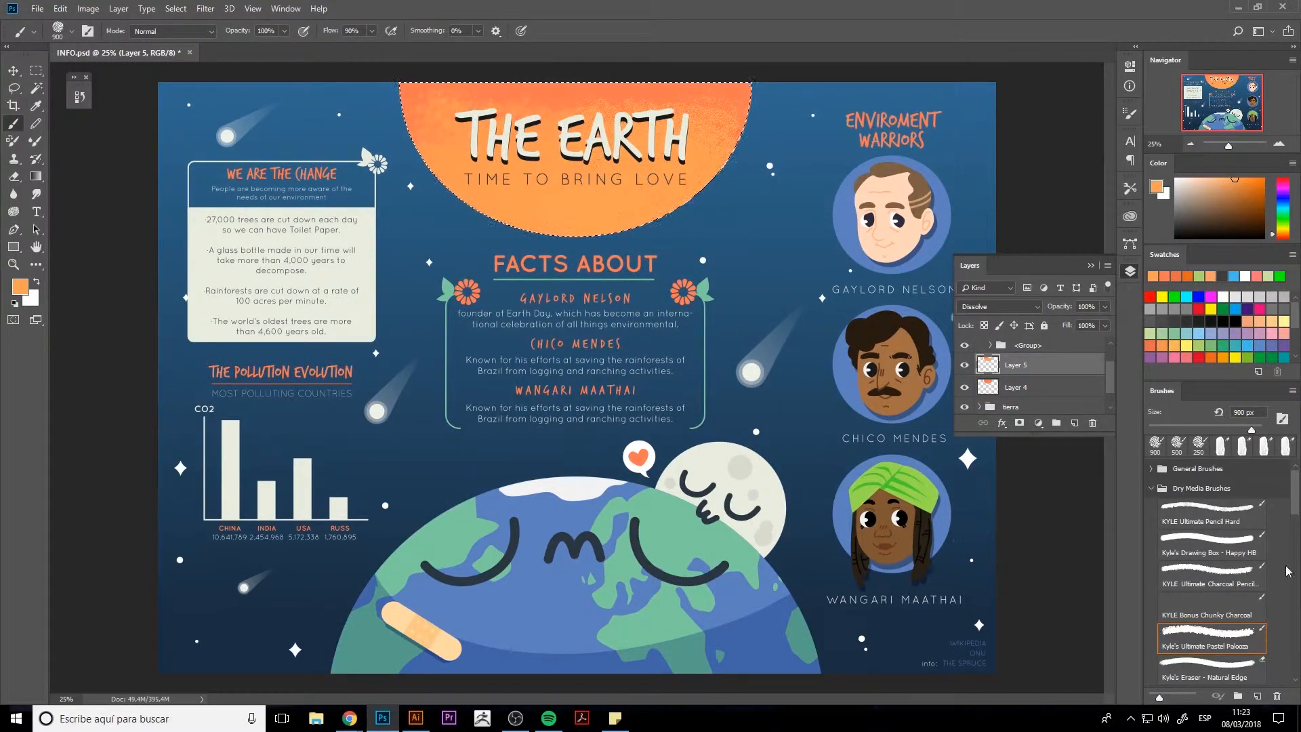
# - Choose the Kyle's Drawing Box - Happy HB brush, sample the darker orange, and paint across the upper semicircle at 900 px
pyautogui.click(1222, 550)
pyautogui.press(']')
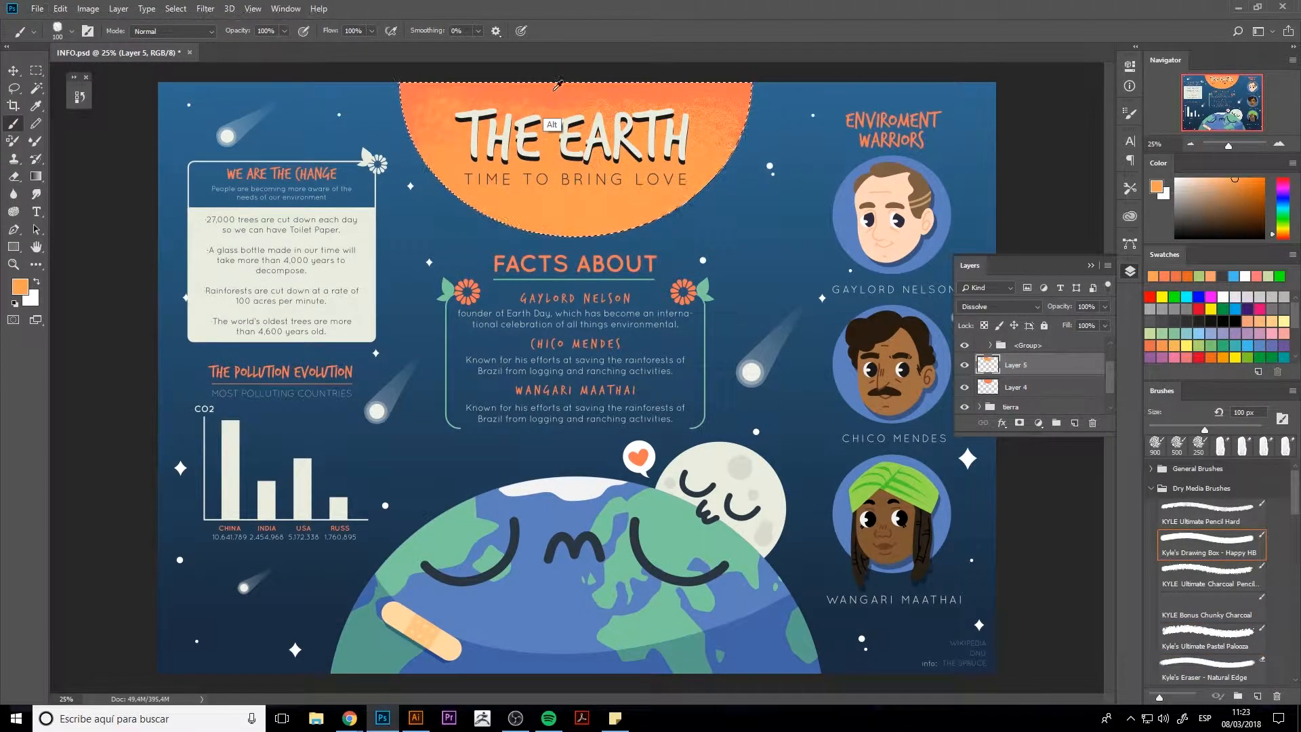
pyautogui.moveTo(553, 90); pyautogui.dragTo(550, 90)
pyautogui.keyDown('alt'); pyautogui.click(744, 85); pyautogui.keyUp('alt')
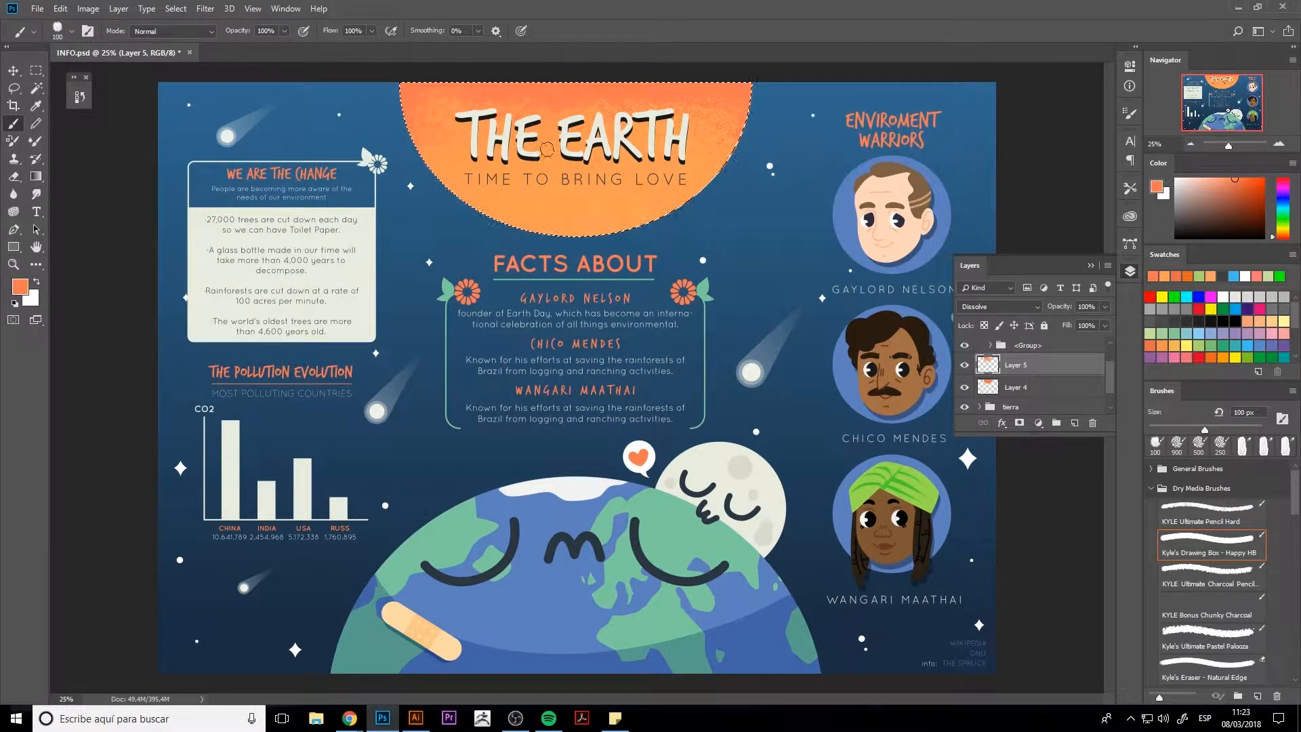
pyautogui.press(']')
pyautogui.press(']')
pyautogui.press(']')
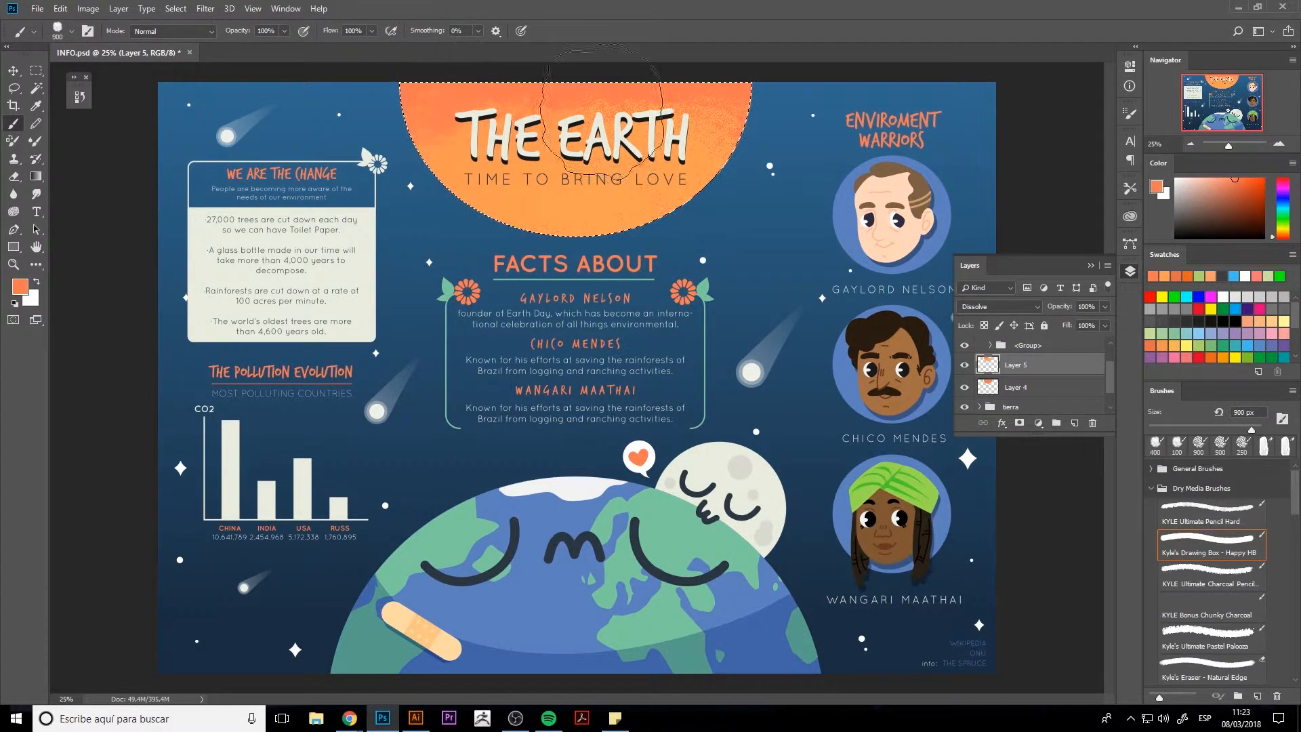
pyautogui.moveTo(602, 110); pyautogui.dragTo(727, 112)
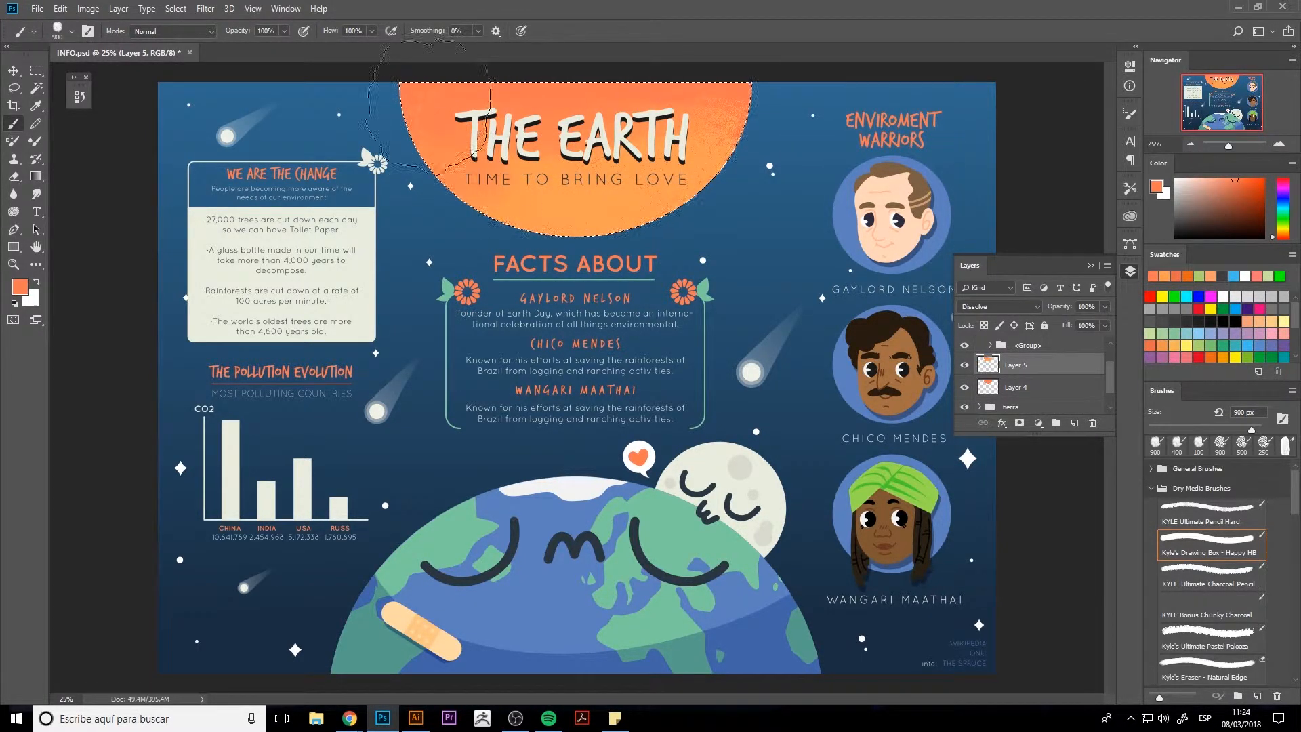
# - Blend the semicircle with sampled light and deeper oranges, painting the deeper tone across the upper part at 1300 px
pyautogui.keyDown('alt'); pyautogui.click(551, 217); pyautogui.keyUp('alt')
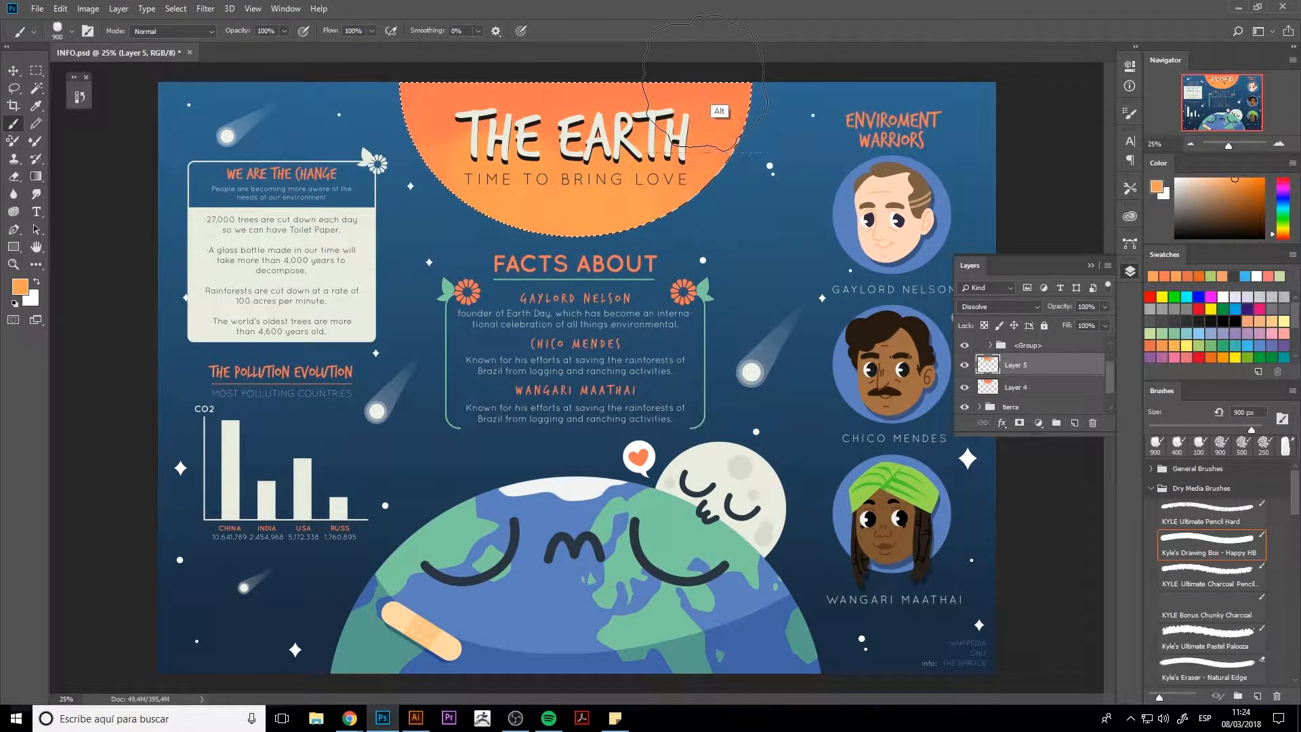
pyautogui.keyDown('alt'); pyautogui.click(698, 85); pyautogui.keyUp('alt')
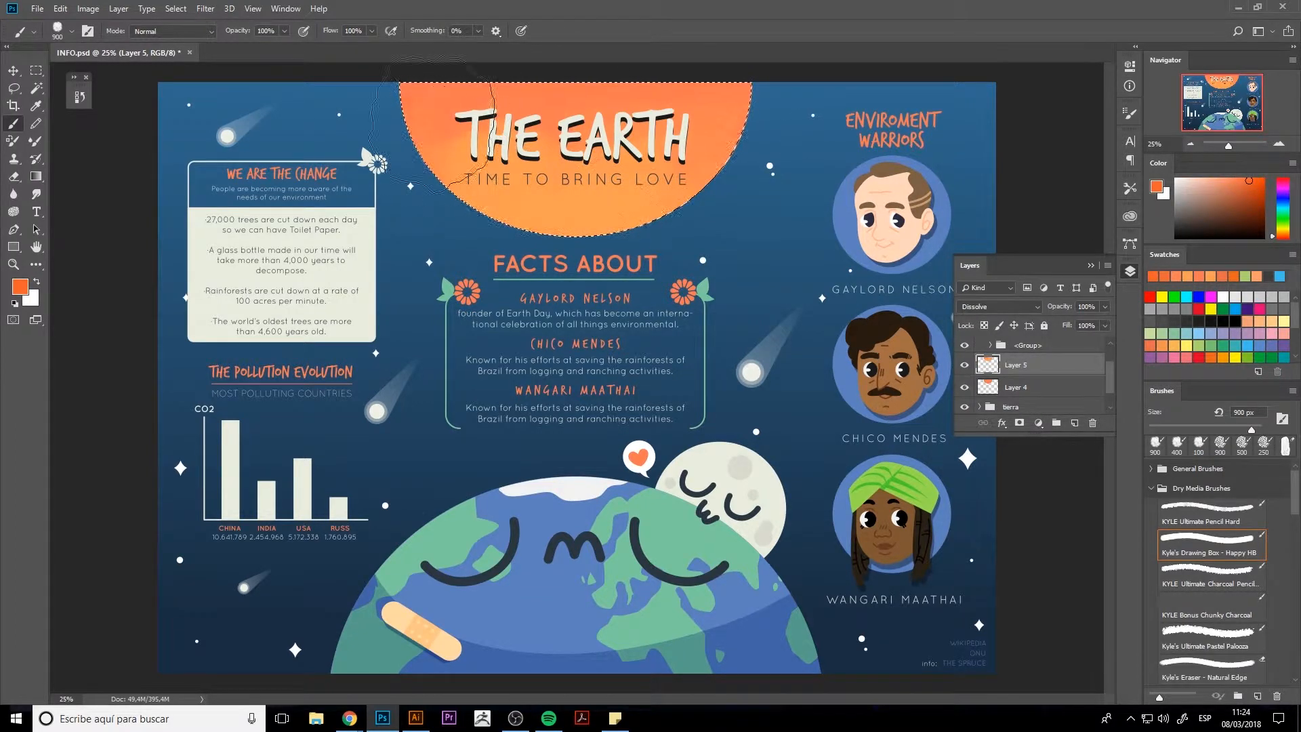
pyautogui.press(']')
pyautogui.moveTo(488, 155); pyautogui.dragTo(579, 153)
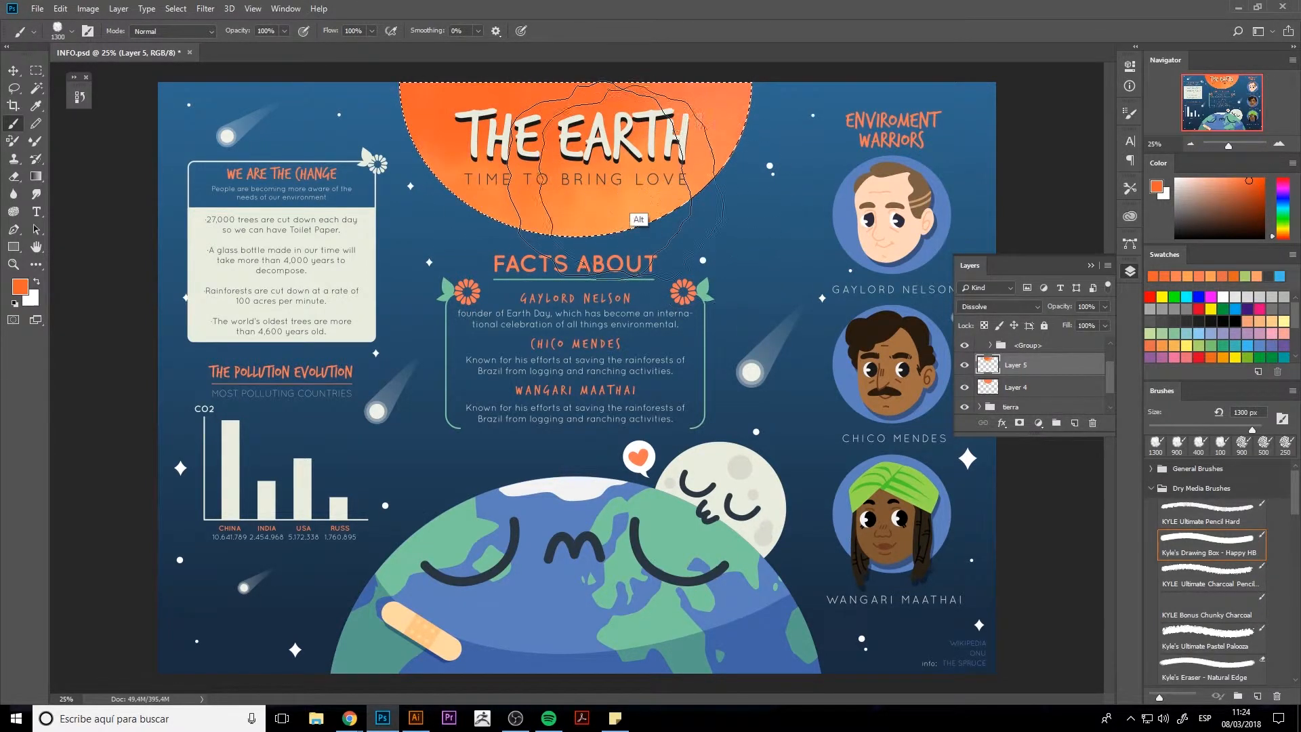
# - Sample the light orange, set the brush mode to Dissolve, and texture the semicircle at 700 px
pyautogui.keyDown('alt'); pyautogui.click(643, 209); pyautogui.keyUp('alt')
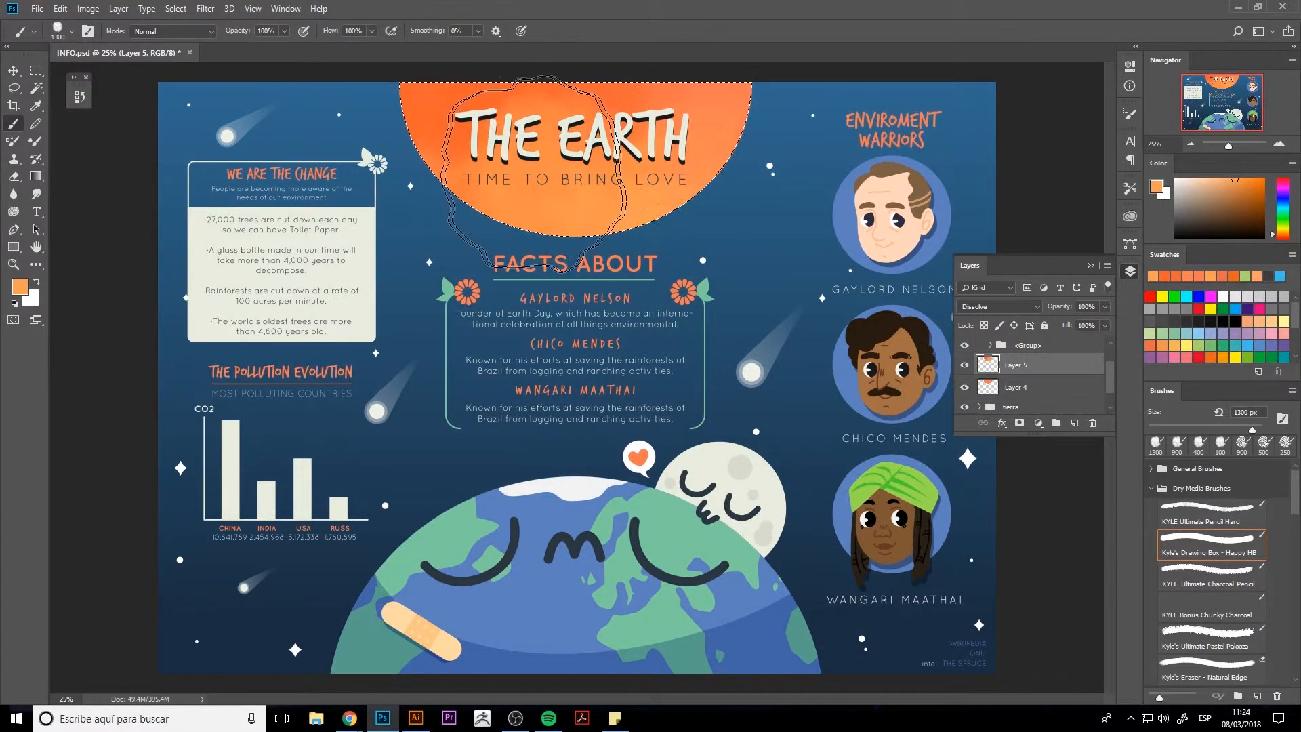
pyautogui.click(203, 31)
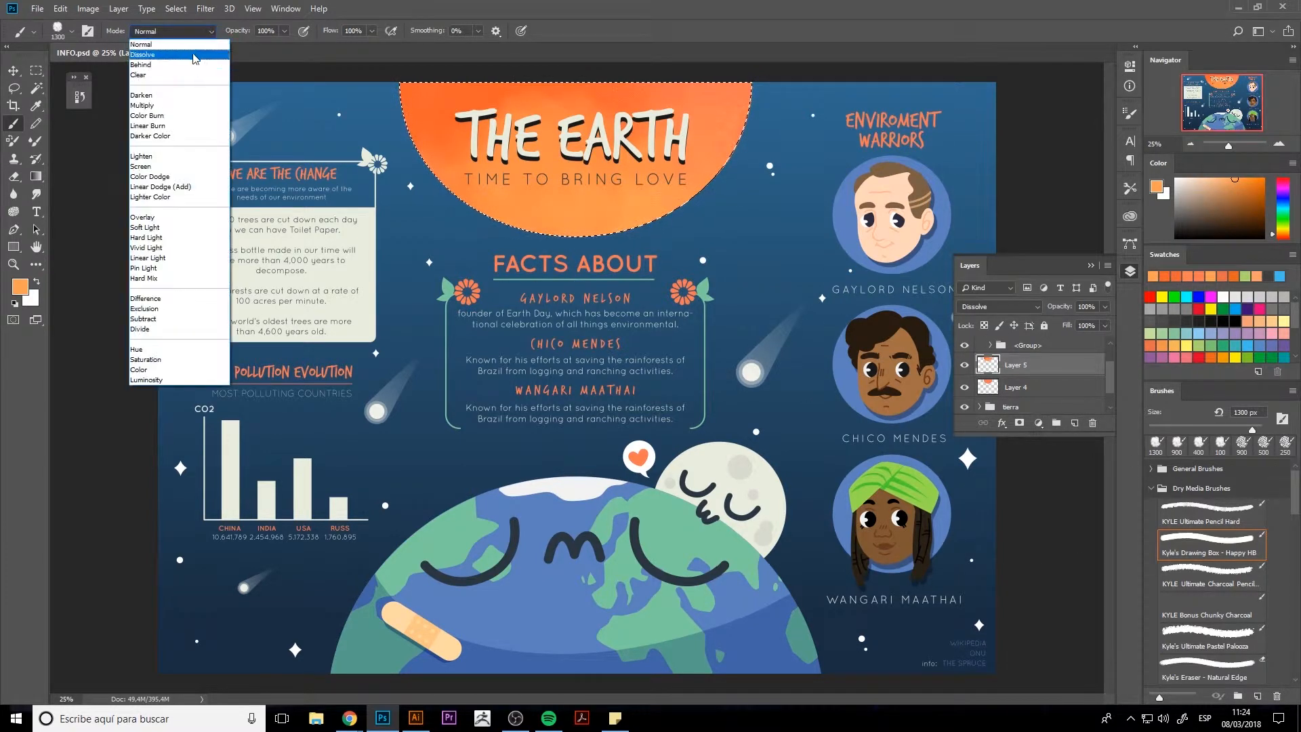
pyautogui.click(195, 55)
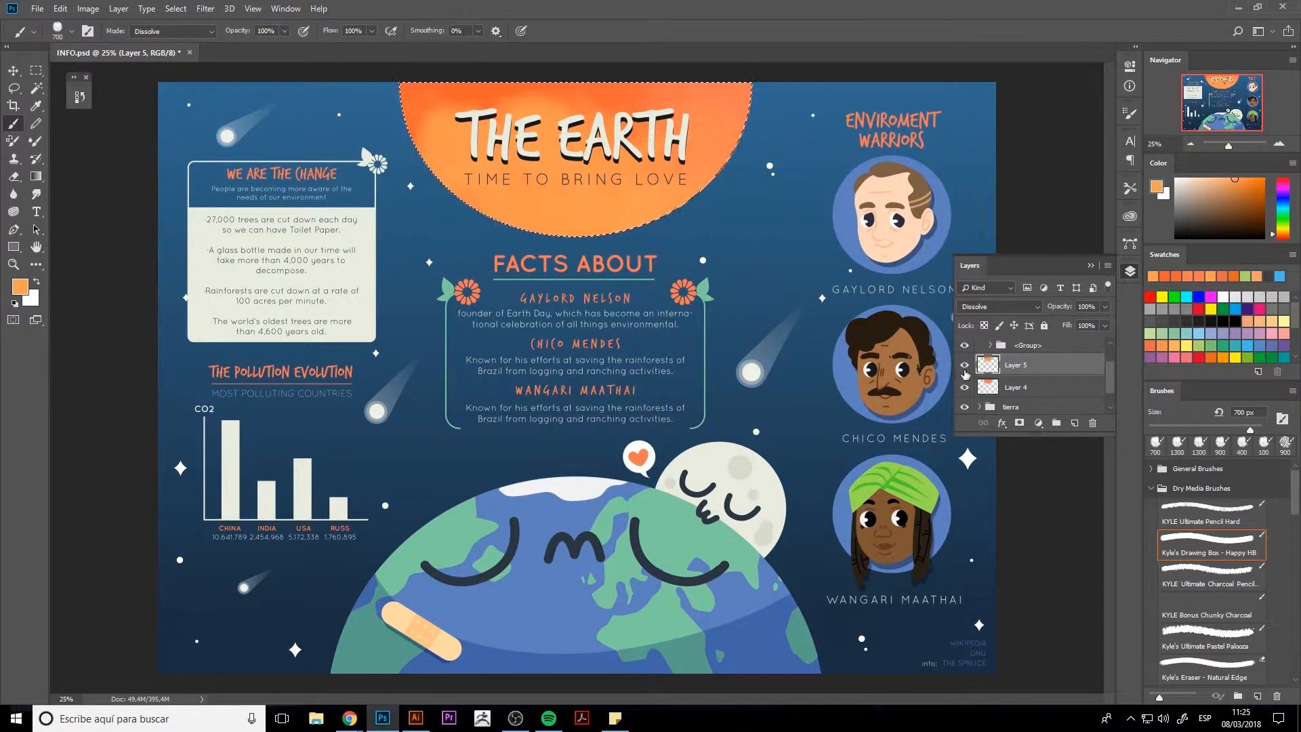
# - Expand the tierra group below Layer 4 and toggle its contents' visibility to identify the earth artwork
pyautogui.click(1019, 388)
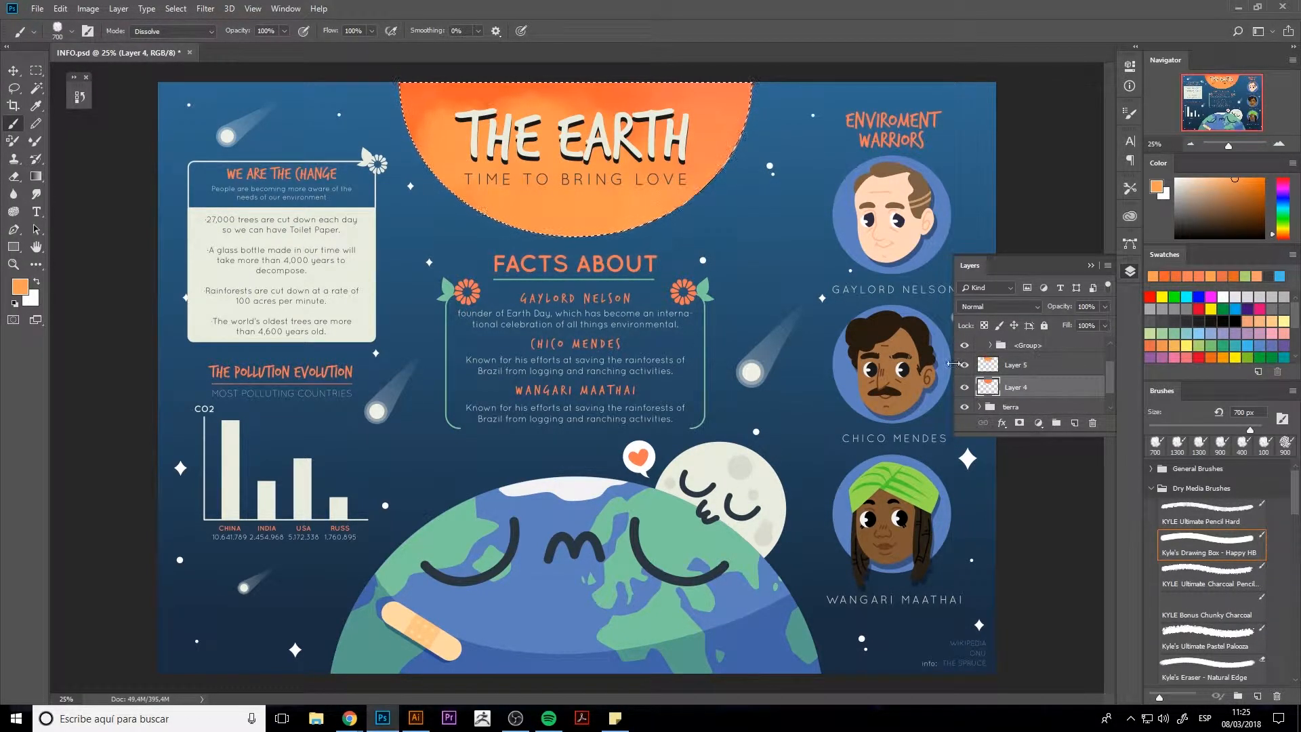
pyautogui.scroll(-1, 982, 387)
pyautogui.click(980, 385)
pyautogui.scroll(-1, 986, 388)
pyautogui.click(965, 382)
pyautogui.click(965, 382)
pyautogui.click(991, 383)
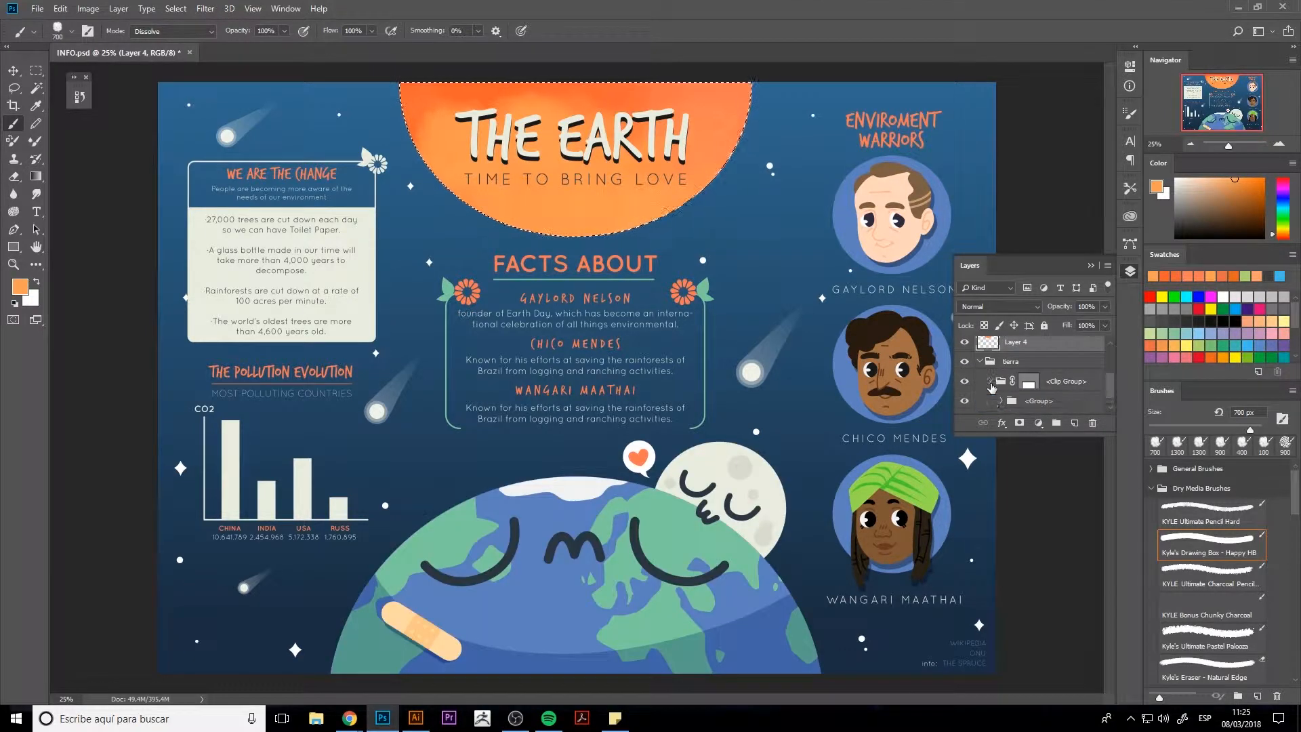
# - Find the earth's shadow in the nested clip groups by toggling visibility, and select its <Path> layer
pyautogui.scroll(-1, 993, 388)
pyautogui.click(1006, 384)
pyautogui.click(1001, 384)
pyautogui.scroll(-2, 986, 386)
pyautogui.click(965, 386)
pyautogui.click(965, 386)
pyautogui.scroll(-3, 970, 379)
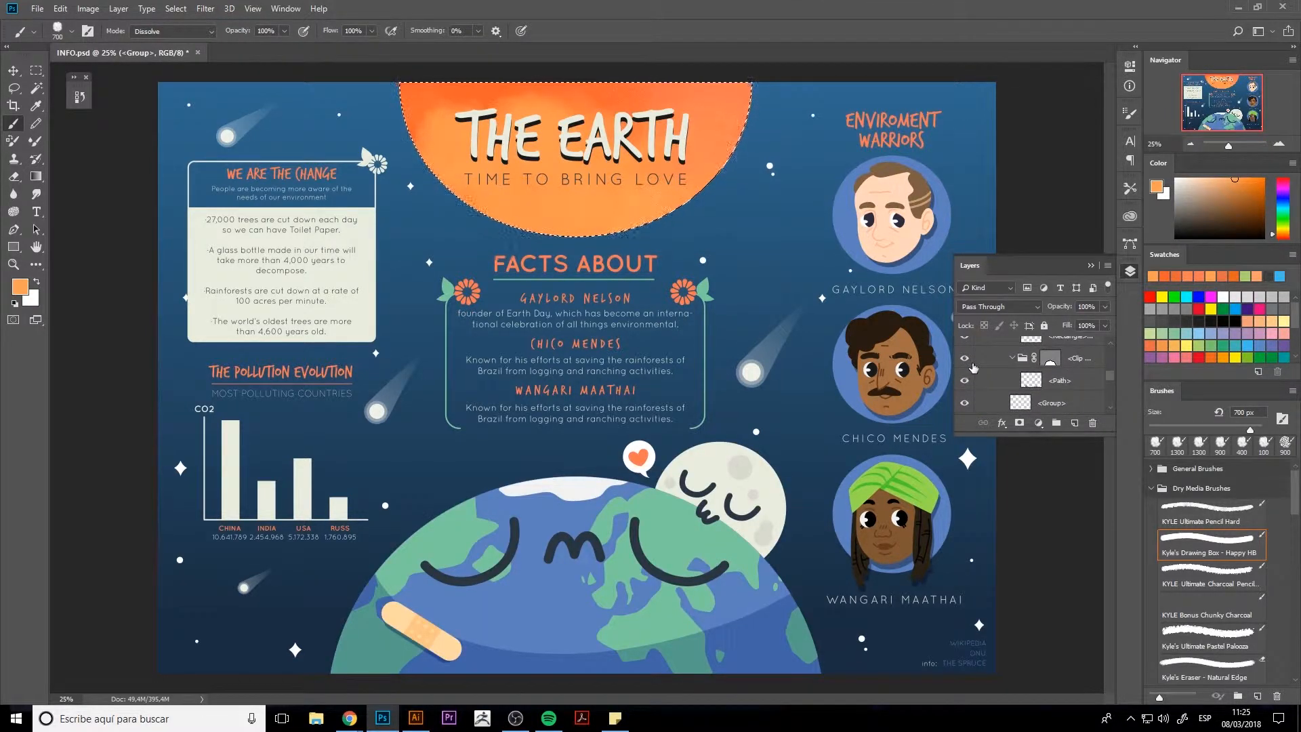
pyautogui.click(970, 363)
pyautogui.click(970, 364)
pyautogui.click(1047, 380)
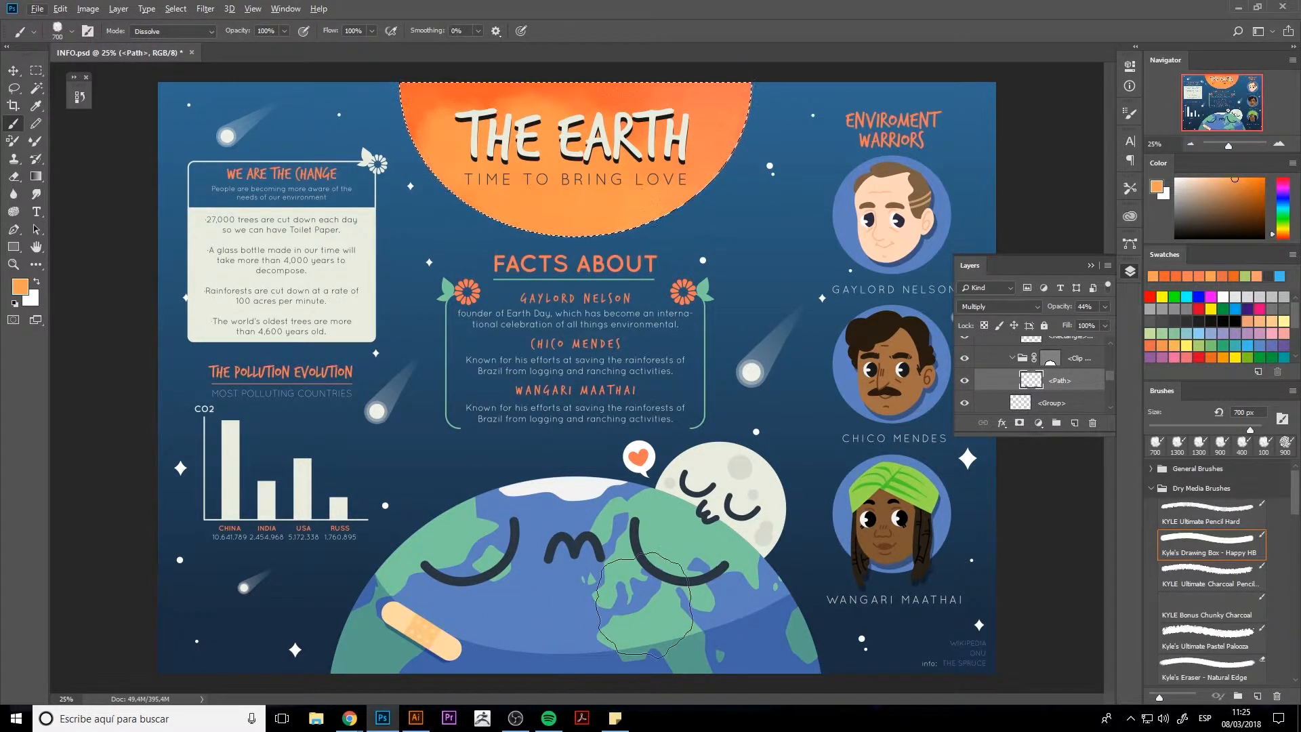
# - Switch to the Eraser tool and keep it in Brush mode
pyautogui.press('e')
pyautogui.click(1011, 403)
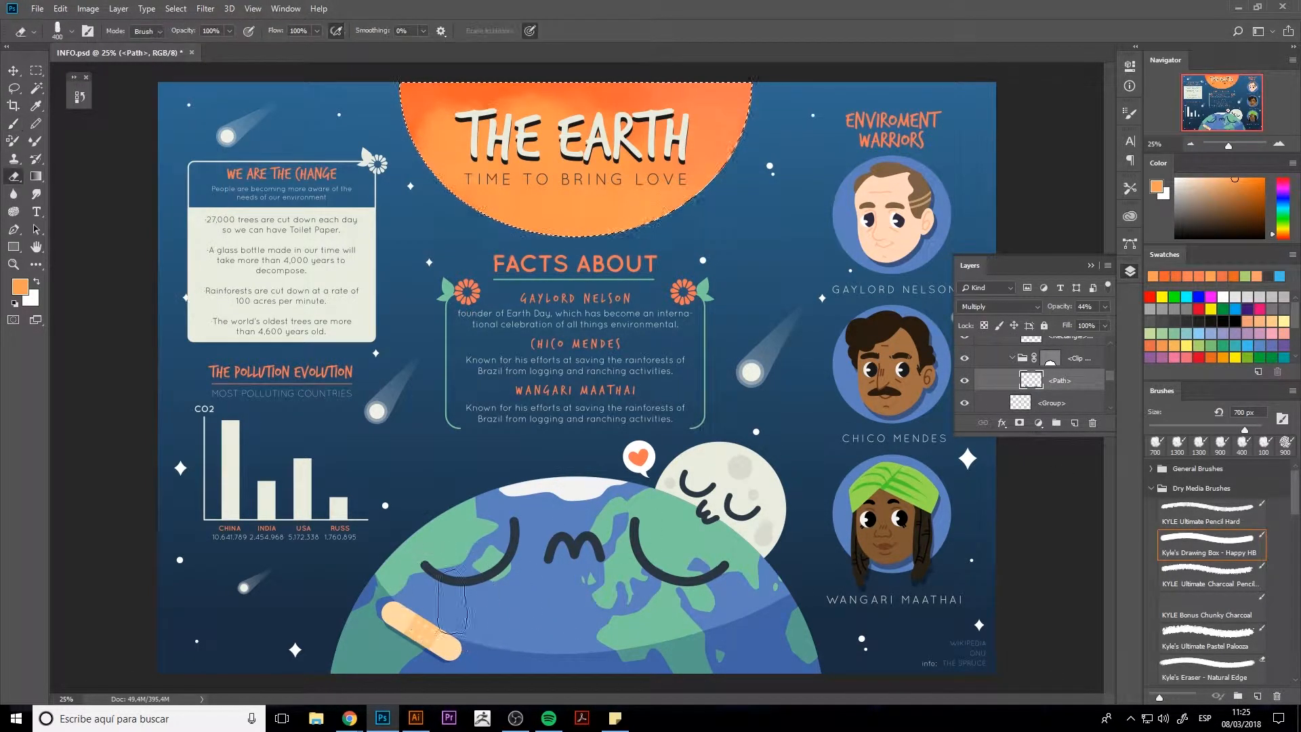
pyautogui.click(158, 32)
pyautogui.click(154, 44)
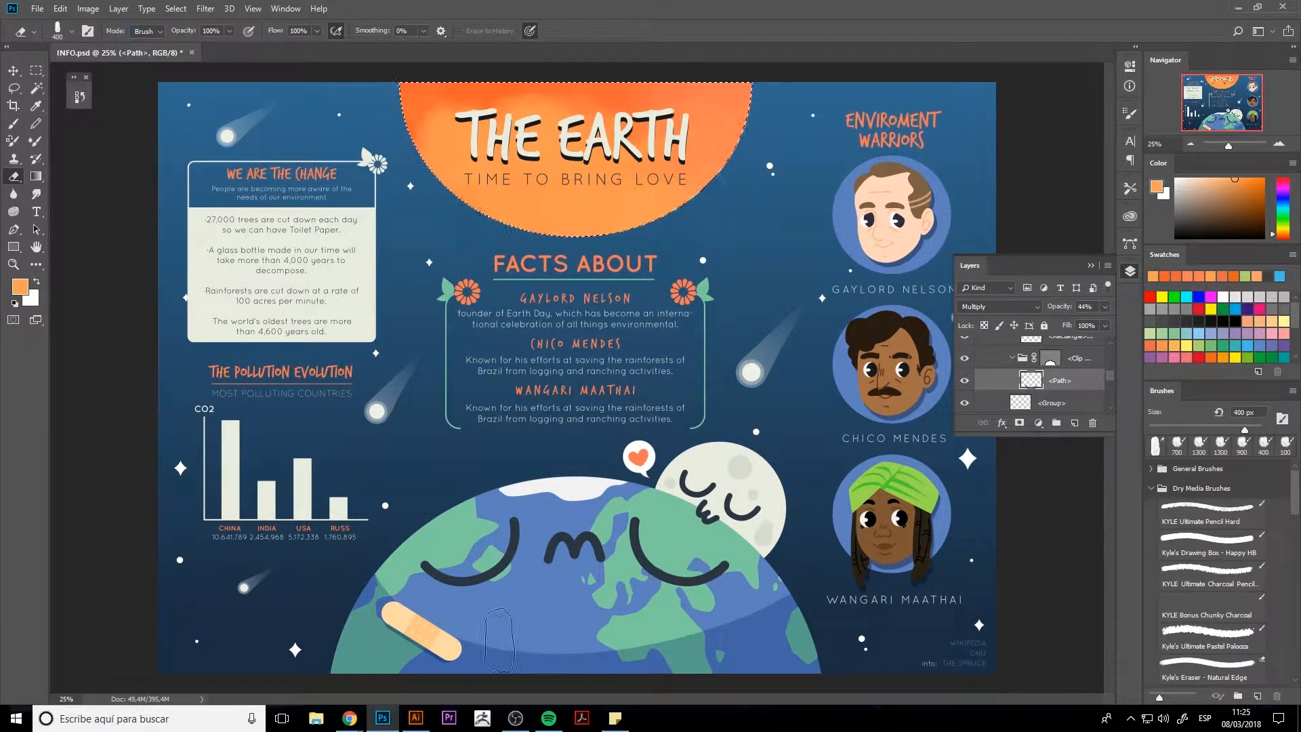
# - Try to erase on the clip group that contains the shadow path, and return to the <Path> layer
pyautogui.click(1051, 358)
pyautogui.click(678, 216)
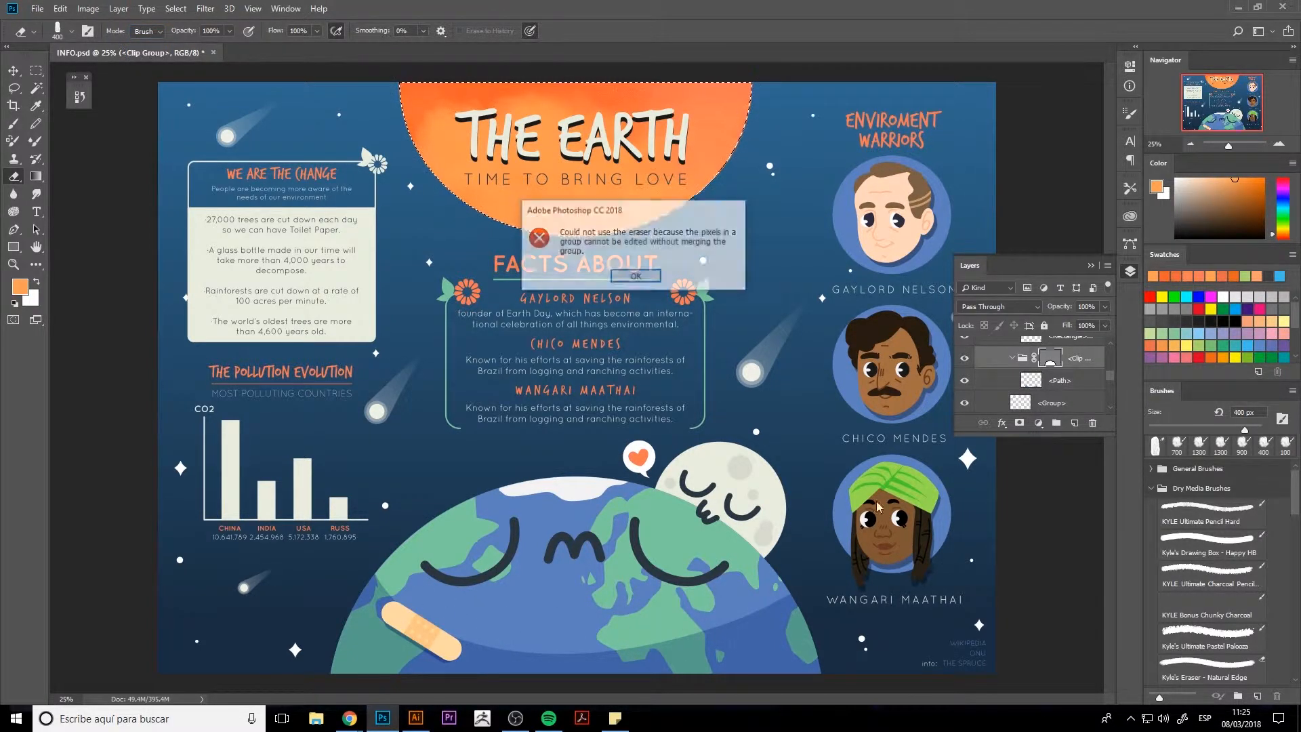
pyautogui.click(636, 274)
pyautogui.click(1057, 381)
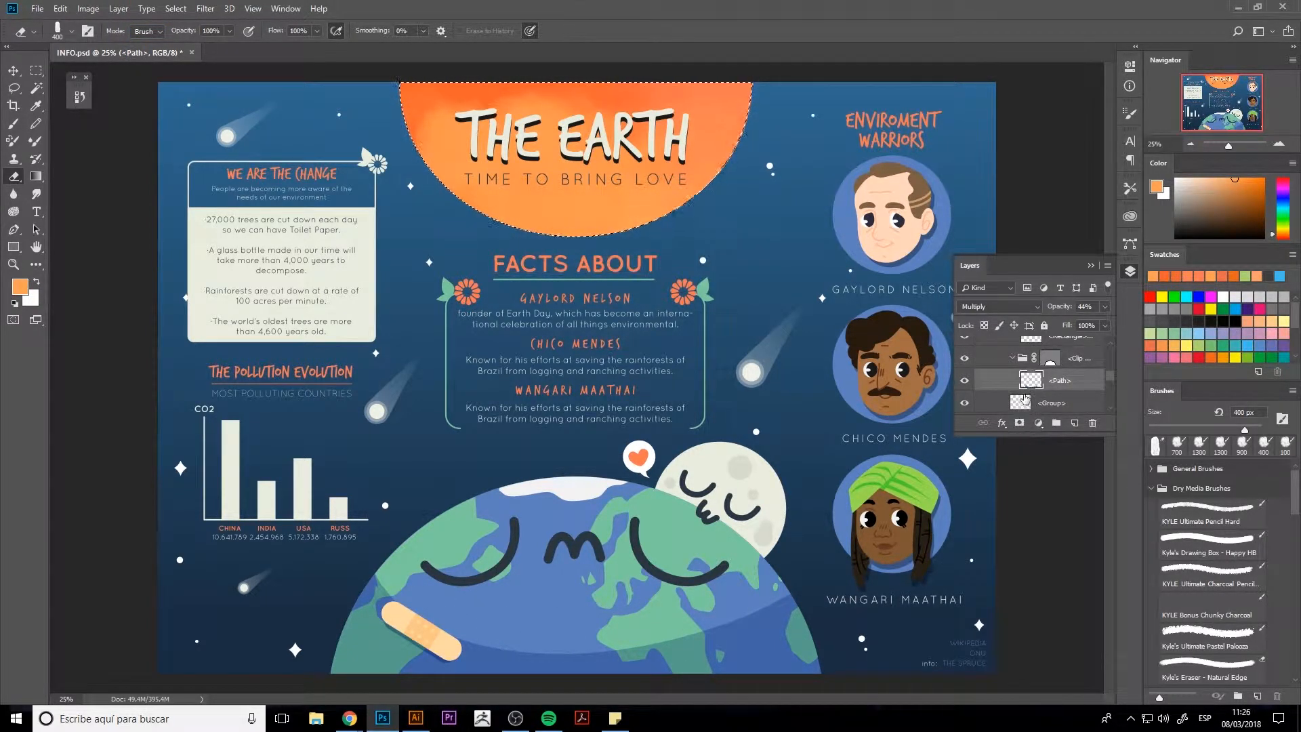
# - Load the earth's shadow path as a selection and erase texture into the right part of the shadow
pyautogui.keyDown('ctrl'); pyautogui.click(1031, 380); pyautogui.keyUp('ctrl')
pyautogui.moveTo(787, 599); pyautogui.dragTo(698, 620)
# - Try erasing the shadow's left and lower parts at 800 px and 300 px, and step back in the history to the first stroke
pyautogui.press(']')
pyautogui.press(']')
pyautogui.press(']')
pyautogui.press(']')
pyautogui.moveTo(375, 600); pyautogui.dragTo(400, 595)
pyautogui.press('[')
pyautogui.press('[')
pyautogui.press('[')
pyautogui.press('[')
pyautogui.press('[')
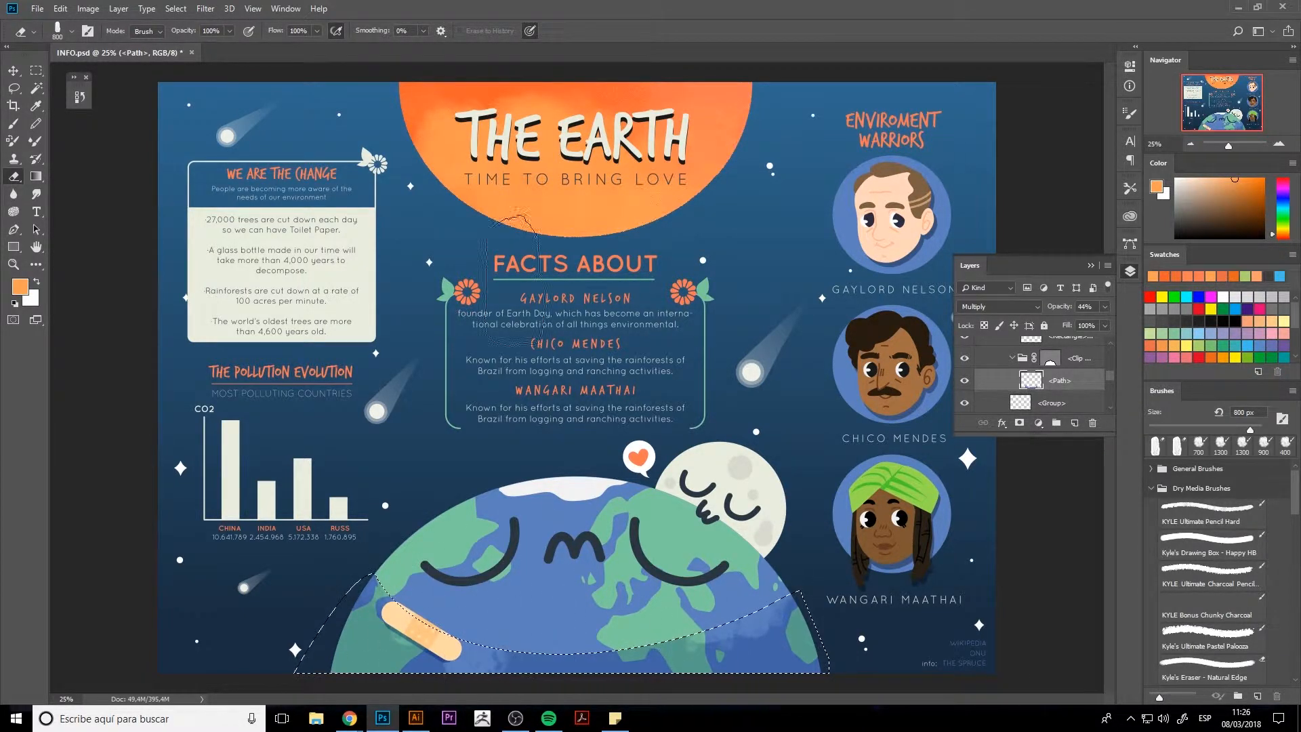
pyautogui.moveTo(532, 641); pyautogui.dragTo(678, 637)
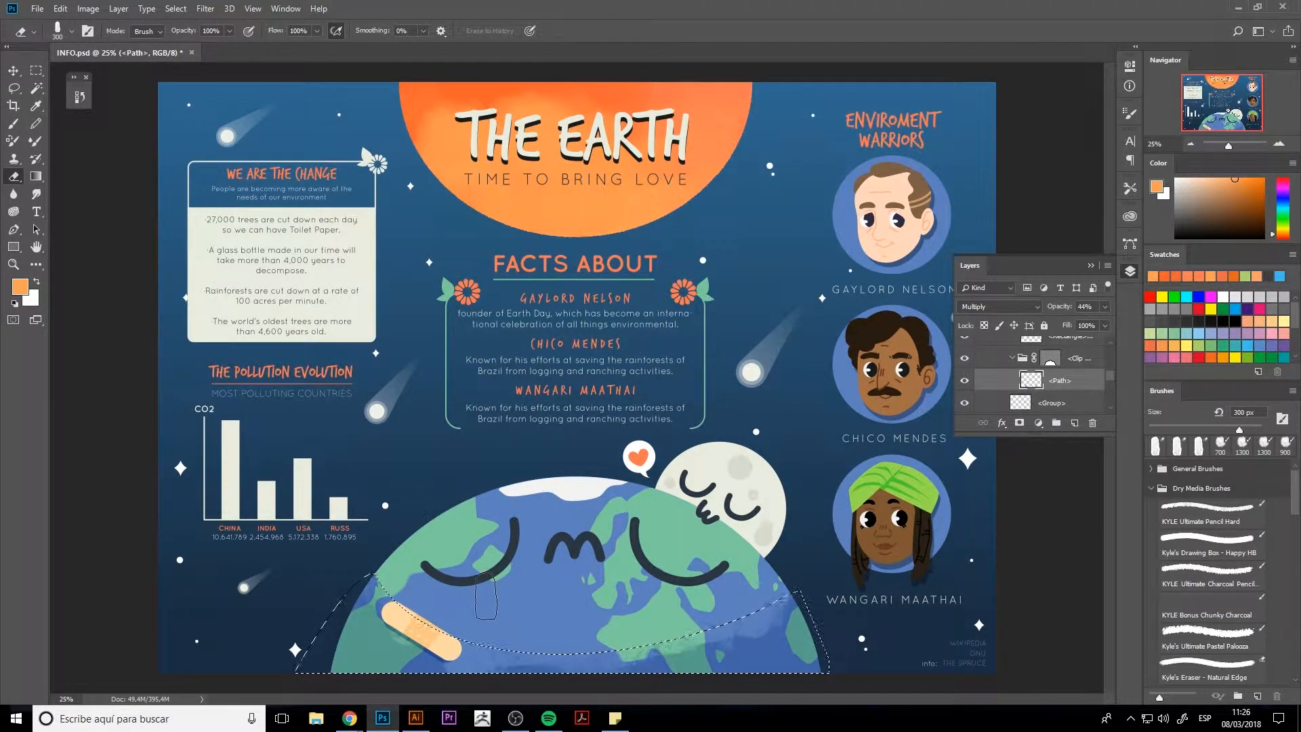
pyautogui.click(79, 97)
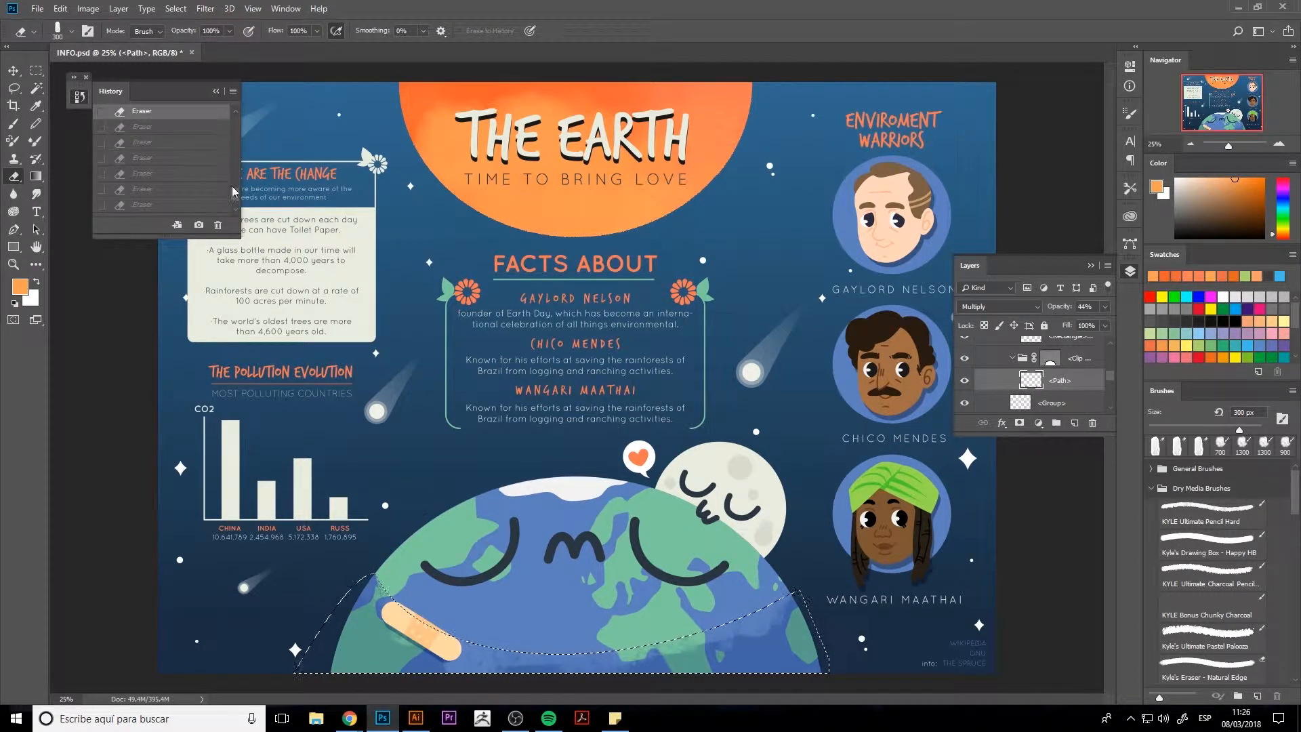
pyautogui.moveTo(234, 192); pyautogui.dragTo(241, 135)
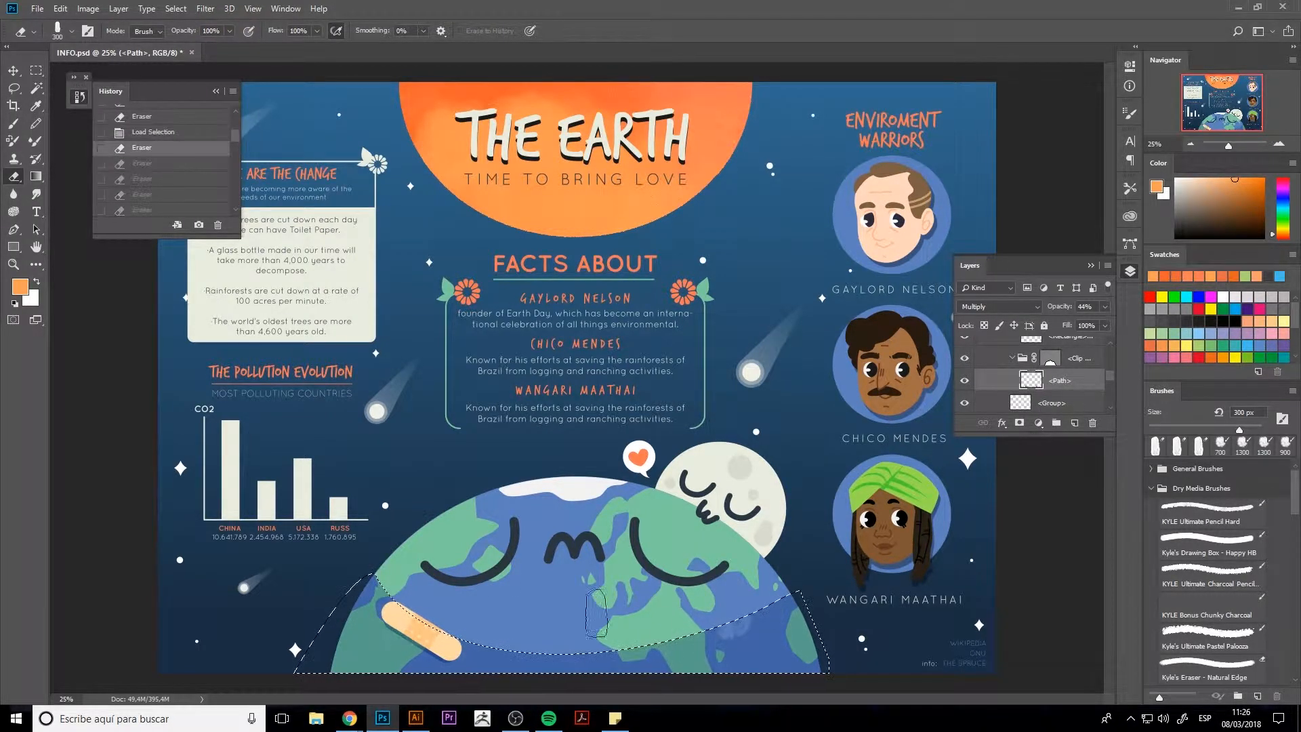
# - Erase soft texture into the shadow at 400 px, working from the earth's right side across to the left
pyautogui.press(']')
pyautogui.click(687, 628)
pyautogui.moveTo(688, 629)
pyautogui.mouseDown()
pyautogui.moveTo(631, 638)
pyautogui.moveTo(406, 597)
pyautogui.mouseUp()
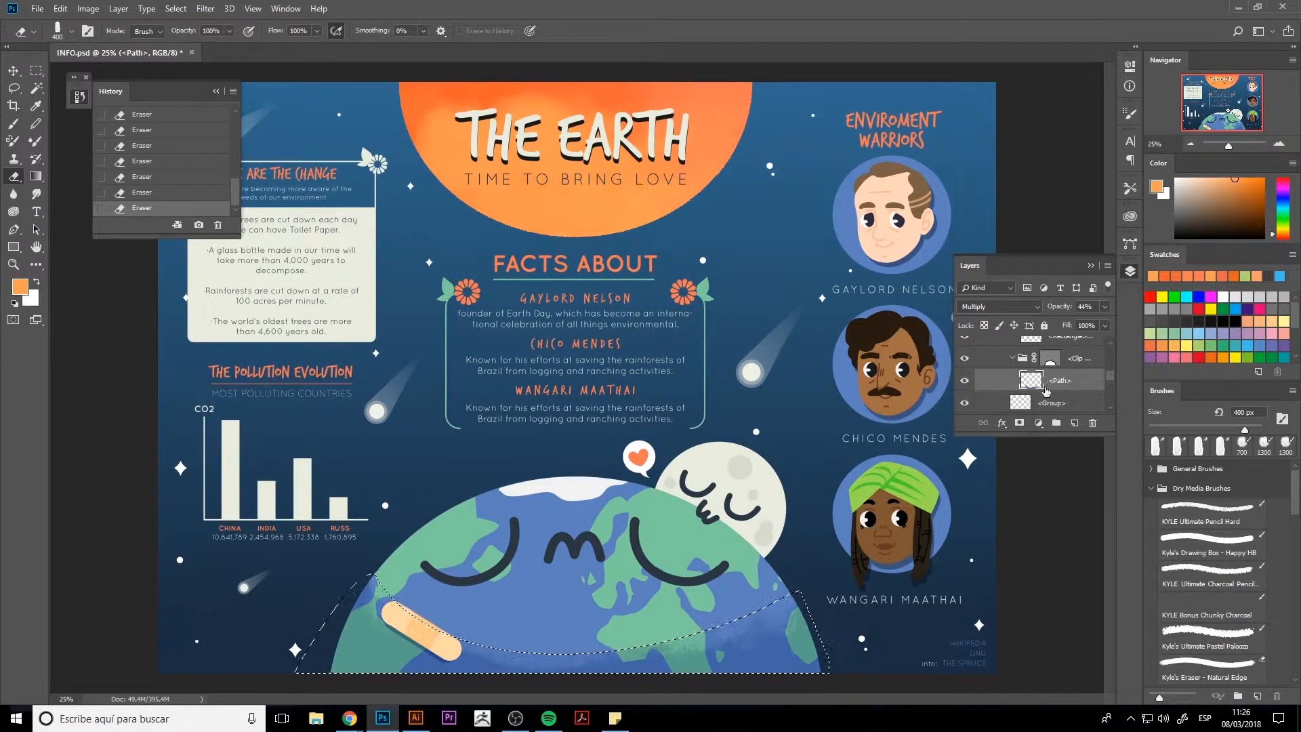
# - Switch to the Brush tool, sample the earth's blue, and add a new layer above <Path> in Multiply mode
pyautogui.press('b')
pyautogui.keyDown('alt'); pyautogui.click(816, 641); pyautogui.keyUp('alt')
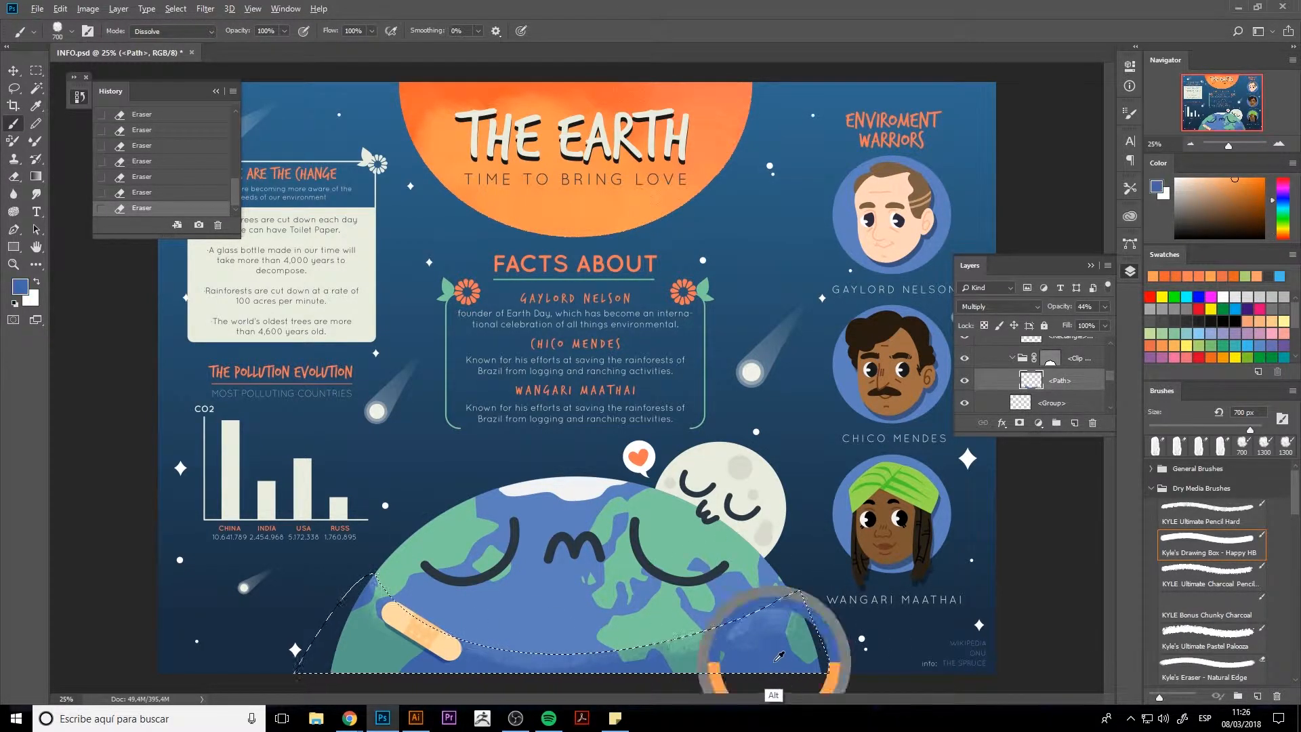
pyautogui.click(1075, 423)
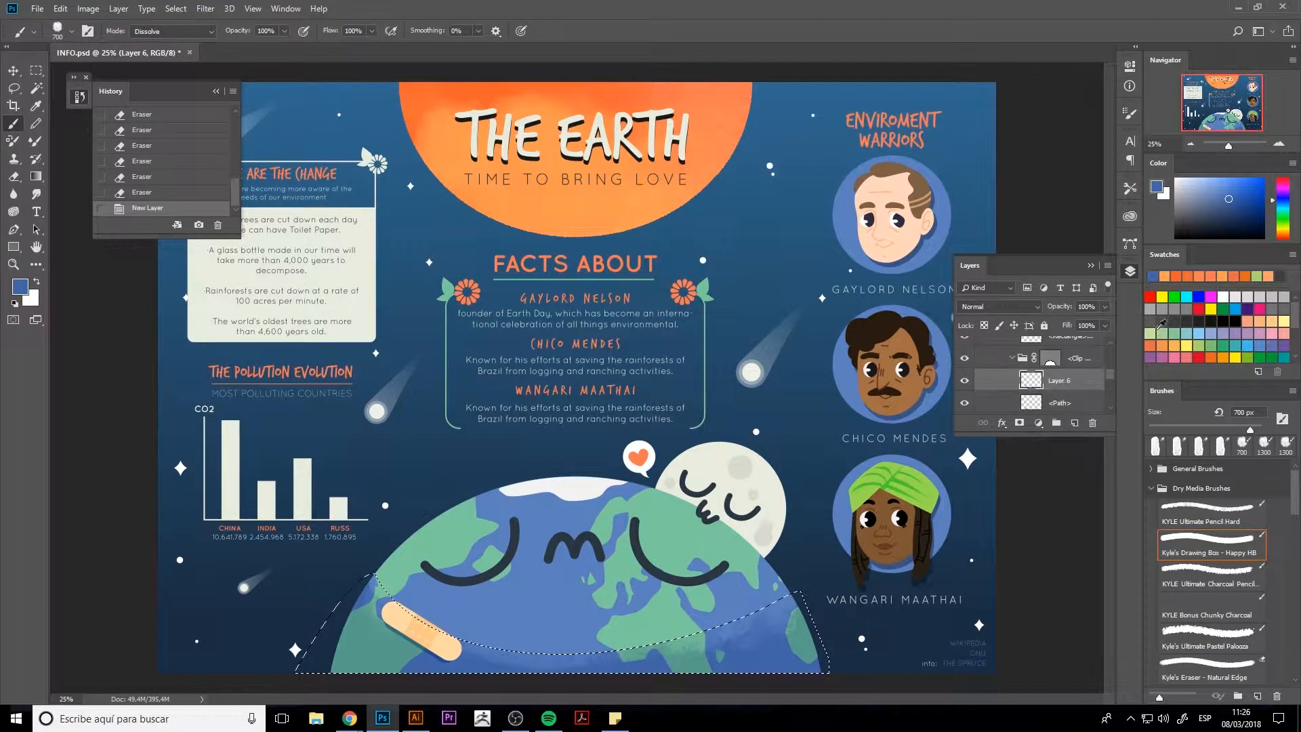
pyautogui.click(998, 306)
pyautogui.click(986, 364)
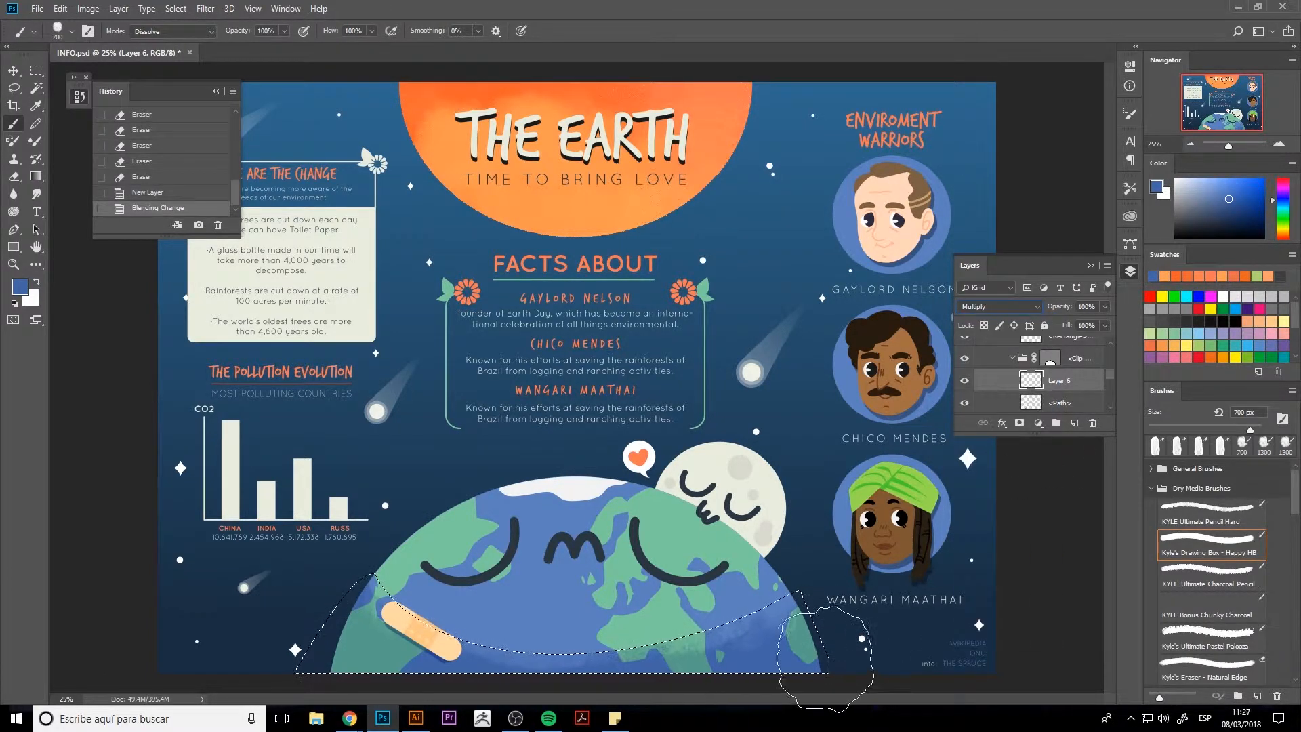
# - Paint blue shading along the earth's lower right edge on Layer 6, adjusting the brush size and undoing unwanted strokes
pyautogui.moveTo(822, 651); pyautogui.dragTo(790, 647)
pyautogui.moveTo(790, 647)
pyautogui.mouseDown()
pyautogui.moveTo(822, 651)
pyautogui.moveTo(816, 639)
pyautogui.moveTo(816, 680)
pyautogui.moveTo(779, 678)
pyautogui.mouseUp()
pyautogui.hotkey('ctrl', 'z')
pyautogui.press('[')
pyautogui.press('[')
pyautogui.press('[')
pyautogui.press('[')
pyautogui.press(']')
pyautogui.press(']')
pyautogui.press(']')
pyautogui.press(']')
pyautogui.press(']')
pyautogui.moveTo(763, 648)
pyautogui.mouseDown()
pyautogui.moveTo(719, 686)
pyautogui.moveTo(779, 637)
pyautogui.mouseUp()
pyautogui.moveTo(790, 664)
pyautogui.mouseDown()
pyautogui.moveTo(813, 583)
pyautogui.moveTo(815, 668)
pyautogui.mouseUp()
pyautogui.hotkey('ctrl', 'z')
# - Paint blue shading over the earth's lower left area and reduce the brush size to 400 px
pyautogui.moveTo(468, 671)
pyautogui.mouseDown()
pyautogui.moveTo(344, 634)
pyautogui.moveTo(366, 677)
pyautogui.moveTo(410, 697)
pyautogui.mouseUp()
pyautogui.press('[')
pyautogui.press('[')
pyautogui.press('[')
pyautogui.press('[')
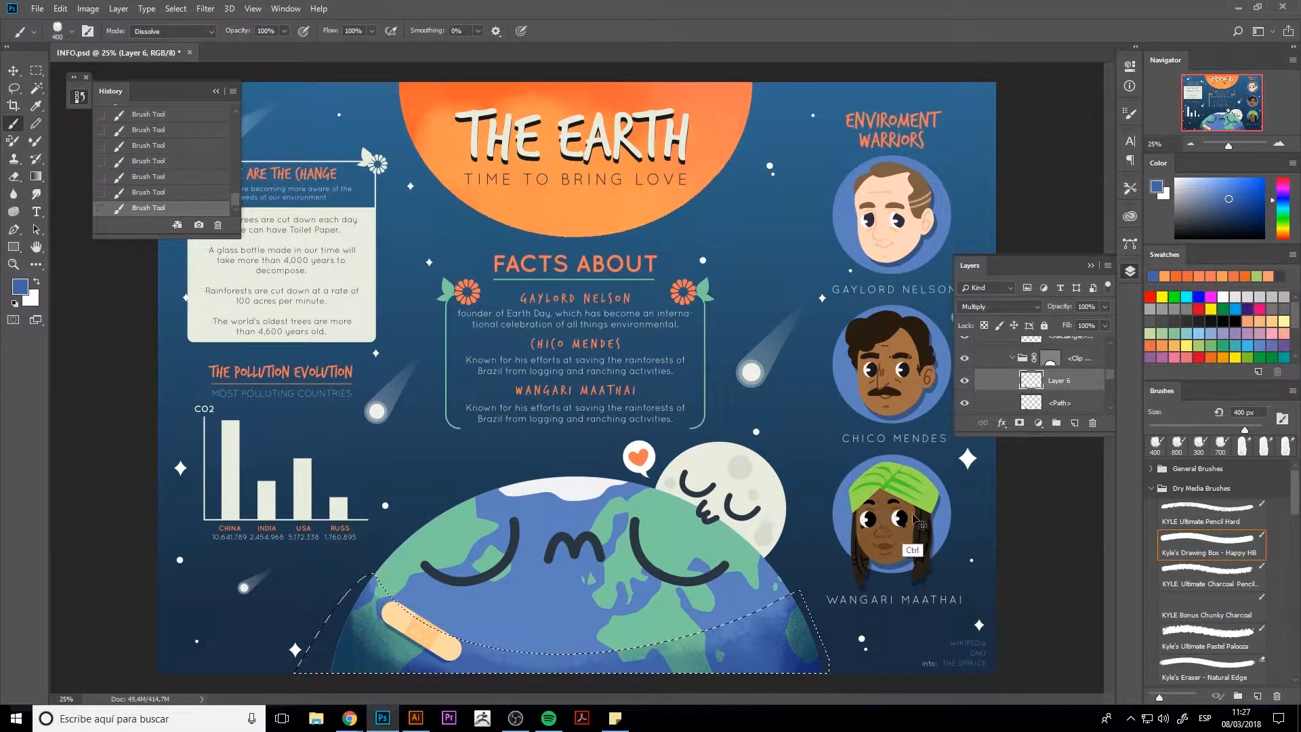
# - Replace the current selection with one loaded from the shadow's <Path> layer and make that layer active
pyautogui.hotkey('ctrl', 'd')
pyautogui.keyDown('ctrl'); pyautogui.click(1031, 404); pyautogui.keyUp('ctrl')
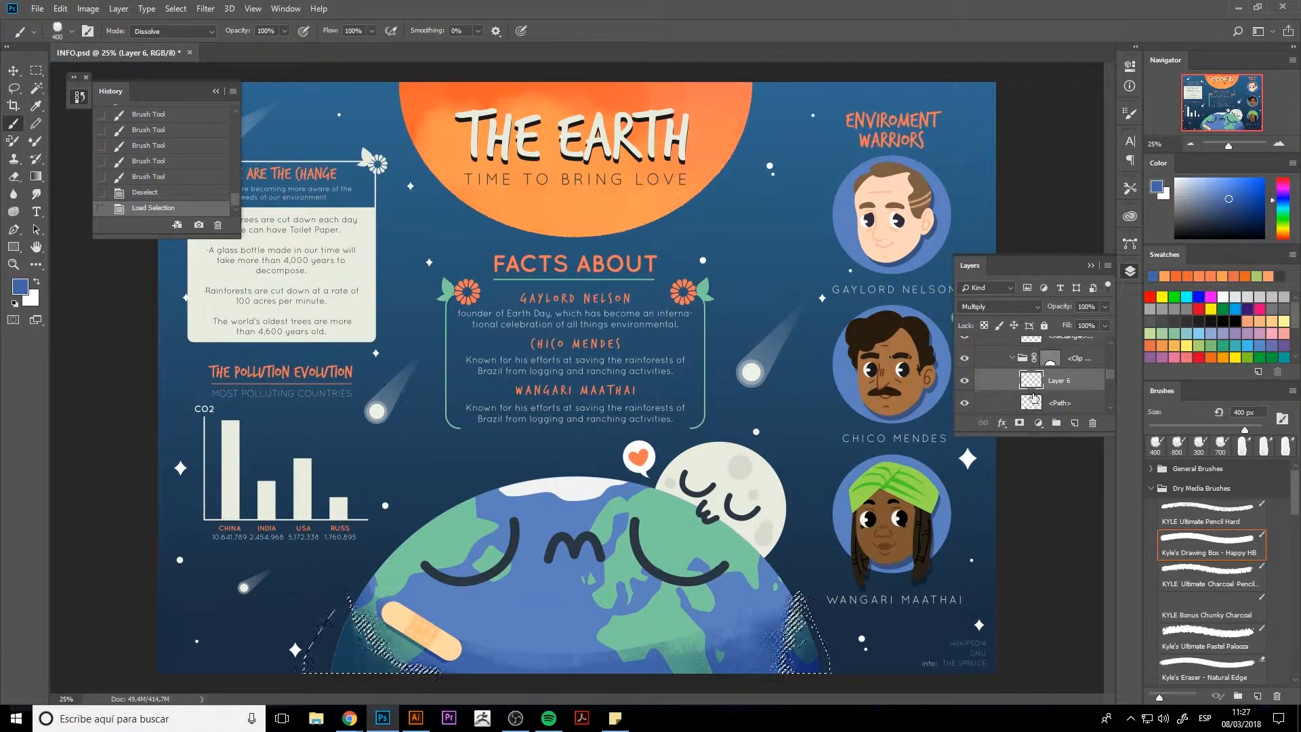
pyautogui.click(1032, 403)
pyautogui.keyDown('ctrl'); pyautogui.click(1032, 404); pyautogui.keyUp('ctrl')
# - Erase more texture from the shadow path with the 400 px Eraser, clear the selection, and soften the shadow's upper edge
pyautogui.press('e')
pyautogui.moveTo(628, 628)
pyautogui.mouseDown()
pyautogui.moveTo(660, 620)
pyautogui.moveTo(502, 629)
pyautogui.moveTo(533, 630)
pyautogui.moveTo(448, 616)
pyautogui.mouseUp()
pyautogui.hotkey('ctrl', 'd')
pyautogui.click(688, 618)
pyautogui.click(686, 618)
pyautogui.click(681, 617)
pyautogui.click(676, 617)
pyautogui.click(670, 617)
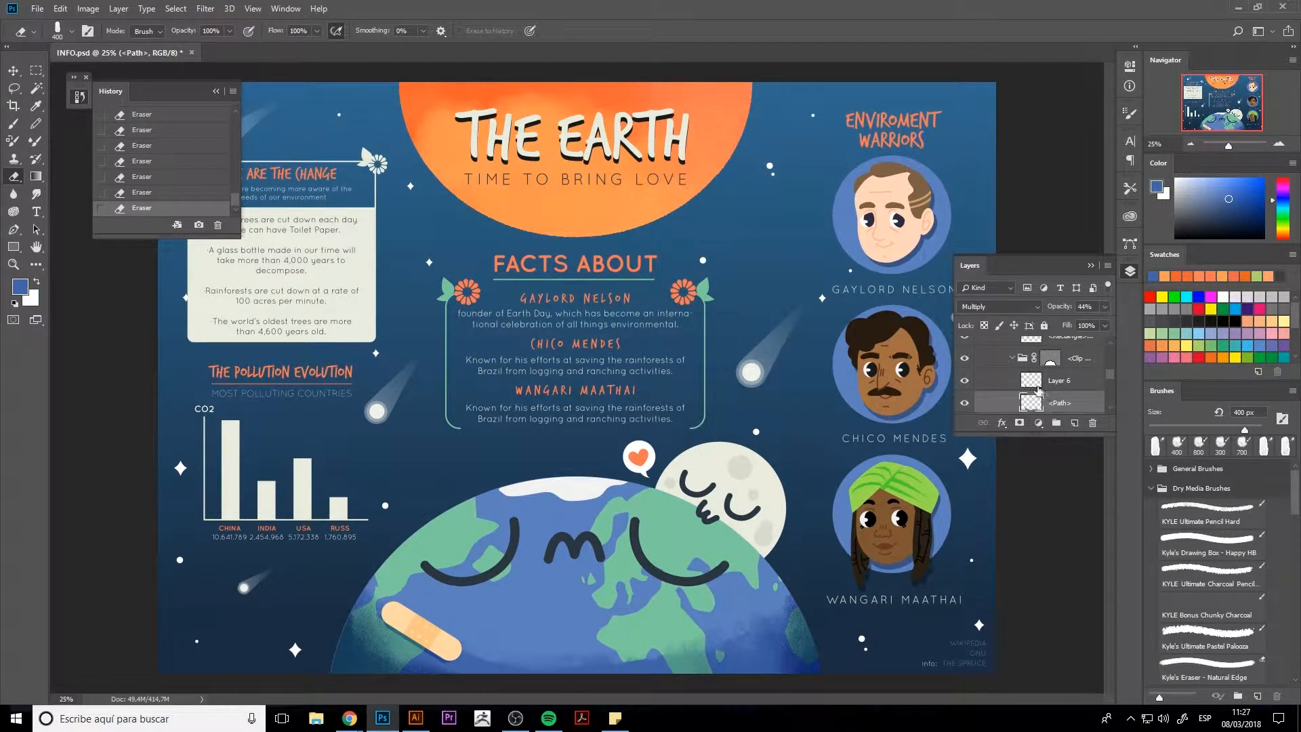
# - Recolour the earth's shading on Layer 6 by adjusting its saturation with a Hue/Saturation adjustment
pyautogui.click(1047, 381)
pyautogui.hotkey('ctrl', 'u')
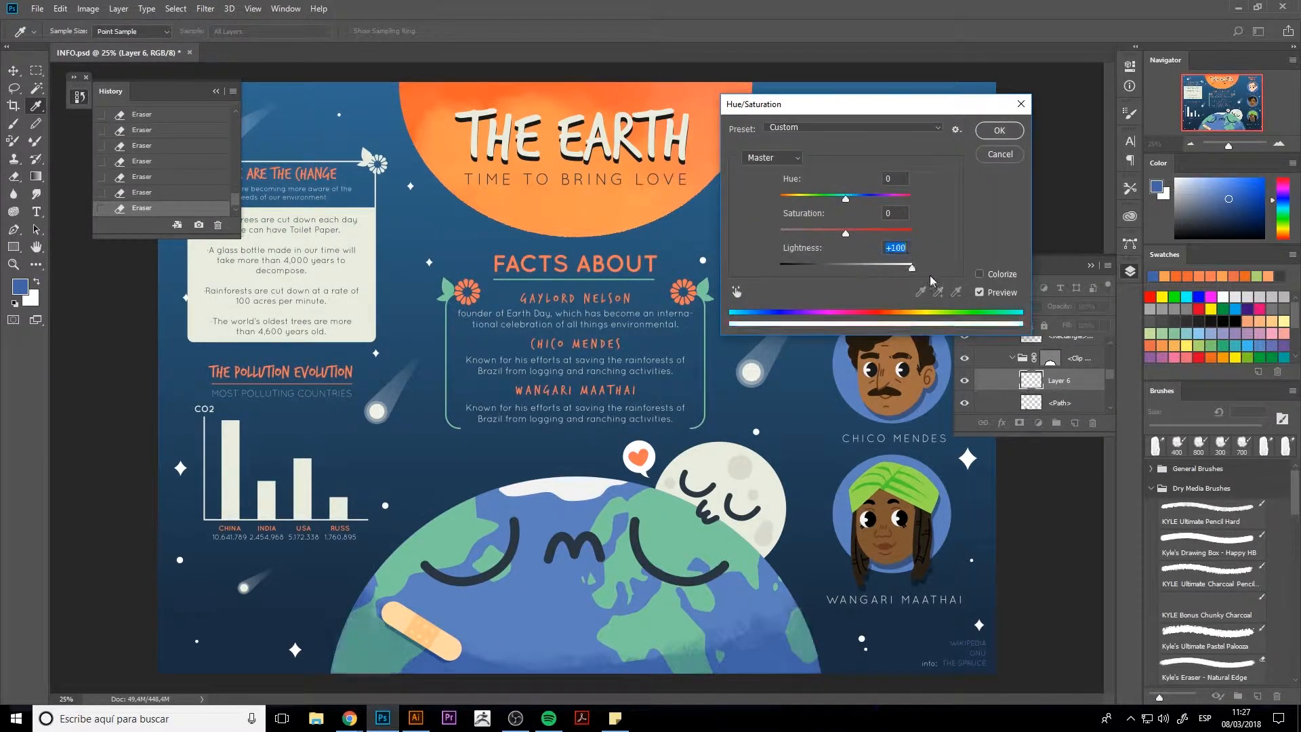
pyautogui.moveTo(845, 269); pyautogui.dragTo(843, 279)
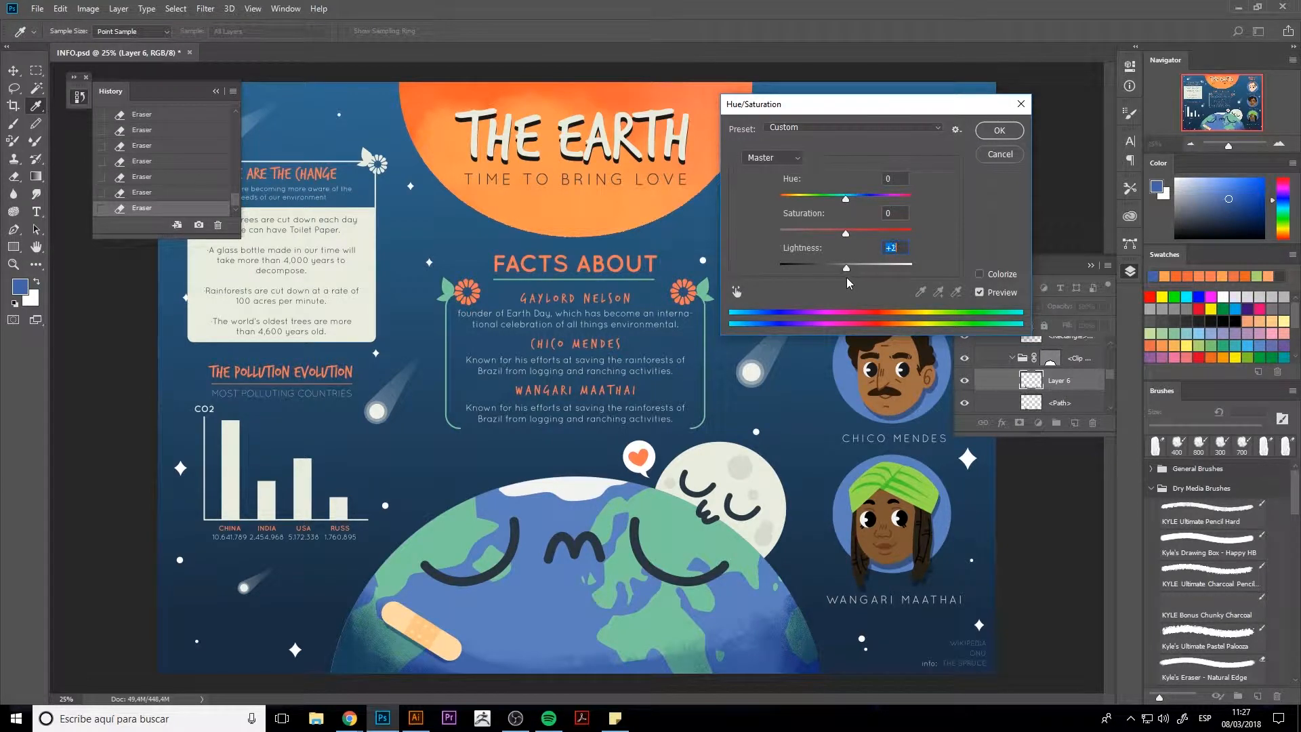
pyautogui.moveTo(846, 233); pyautogui.dragTo(824, 204)
pyautogui.click(992, 135)
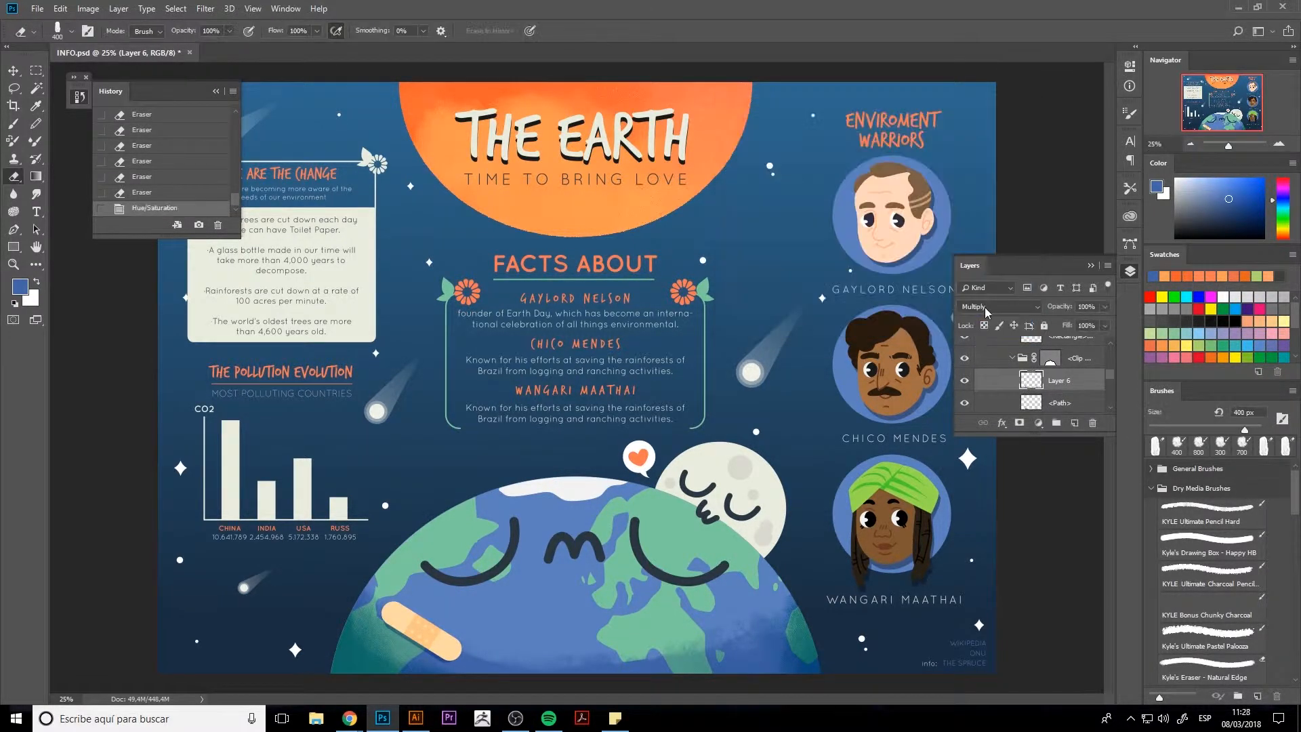
# - Try several blend modes on Layer 6's earth shading, including Linear Dodge (Add), and settle on Color Burn
pyautogui.click(987, 307)
pyautogui.click(984, 445)
pyautogui.scroll(8, 984, 310)
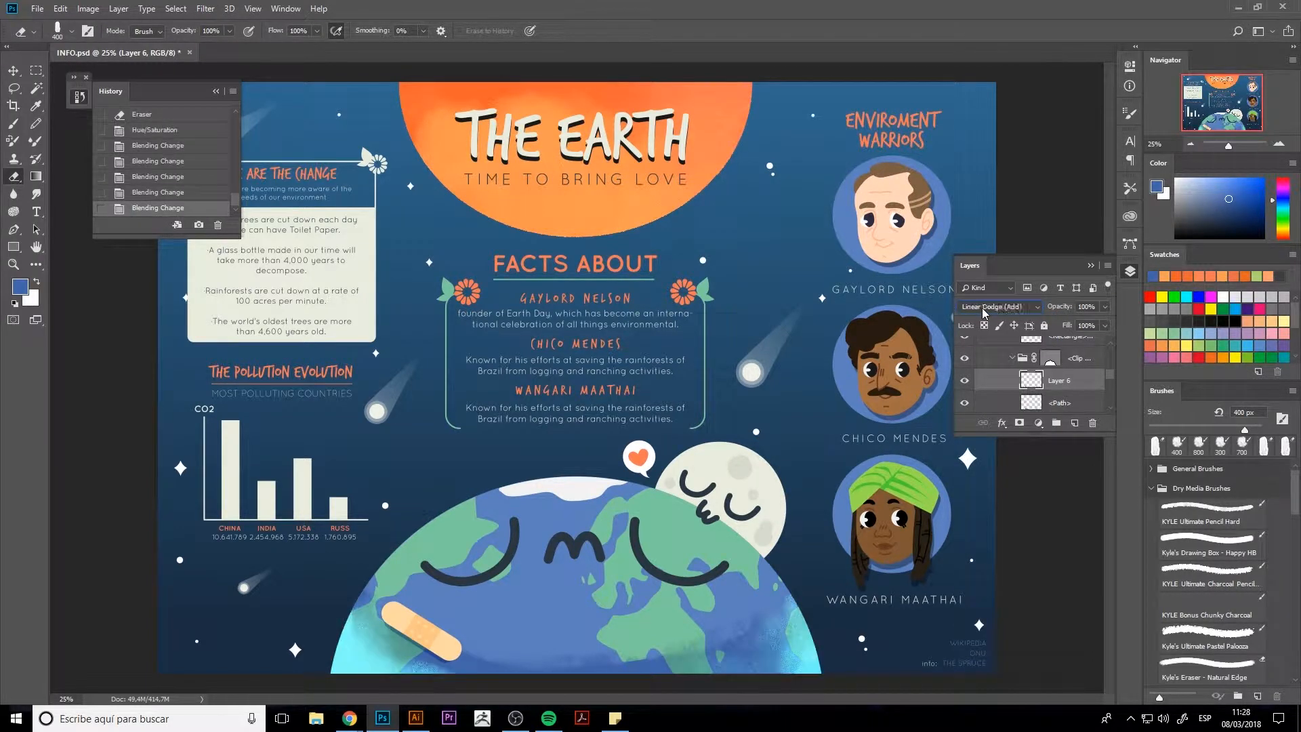
pyautogui.scroll(4, 984, 310)
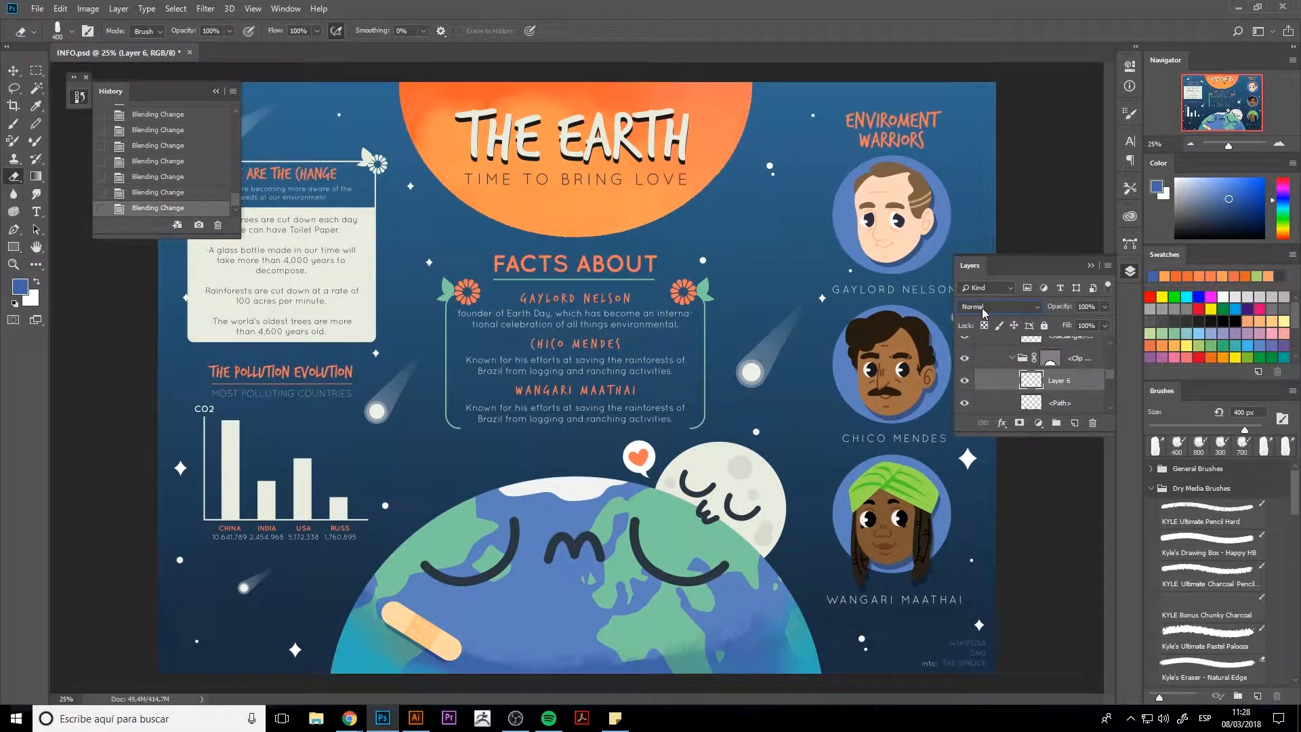
pyautogui.scroll(-3, 984, 312)
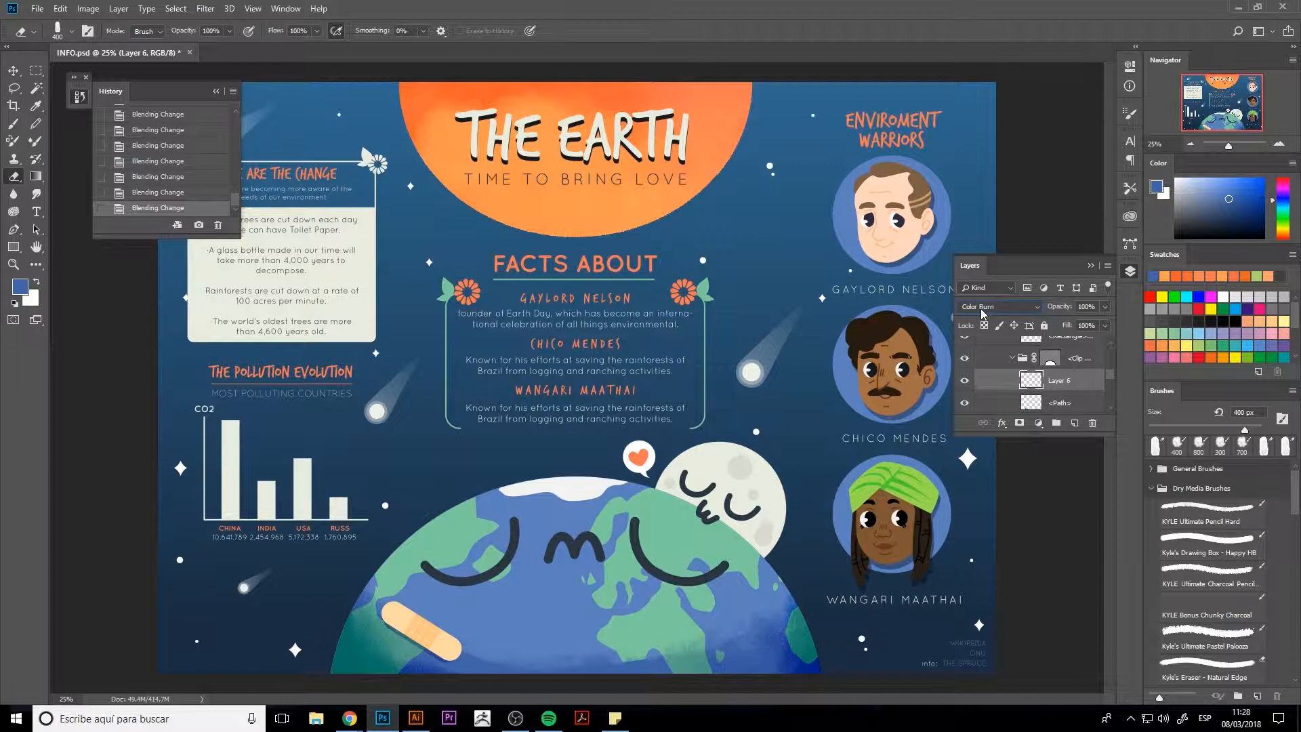
pyautogui.scroll(-1, 1112, 379)
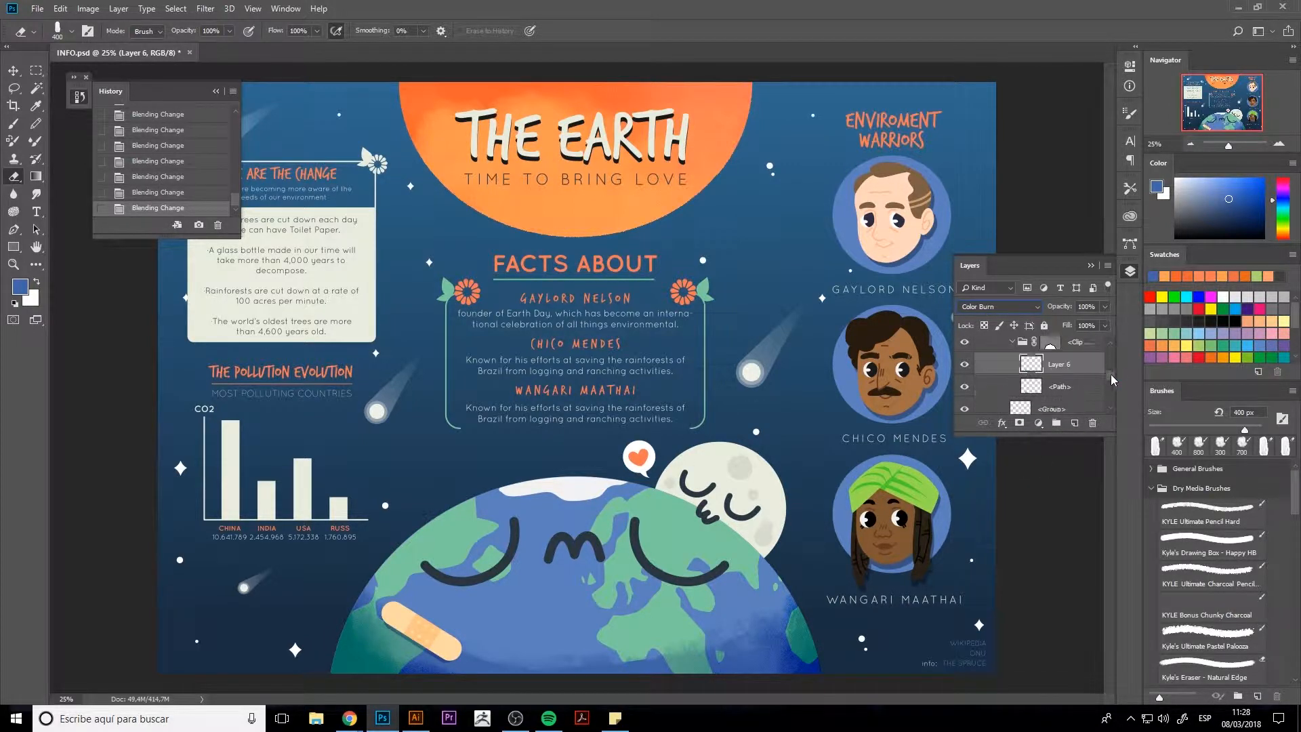
# - Toggle the visibility of the earth's clip group and its <Ellipse> base layer to check which parts they contain
pyautogui.click(1076, 343)
pyautogui.click(964, 345)
pyautogui.click(965, 345)
pyautogui.click(1059, 393)
pyautogui.moveTo(1110, 375); pyautogui.dragTo(1112, 409)
pyautogui.click(1057, 382)
pyautogui.click(965, 381)
pyautogui.click(965, 381)
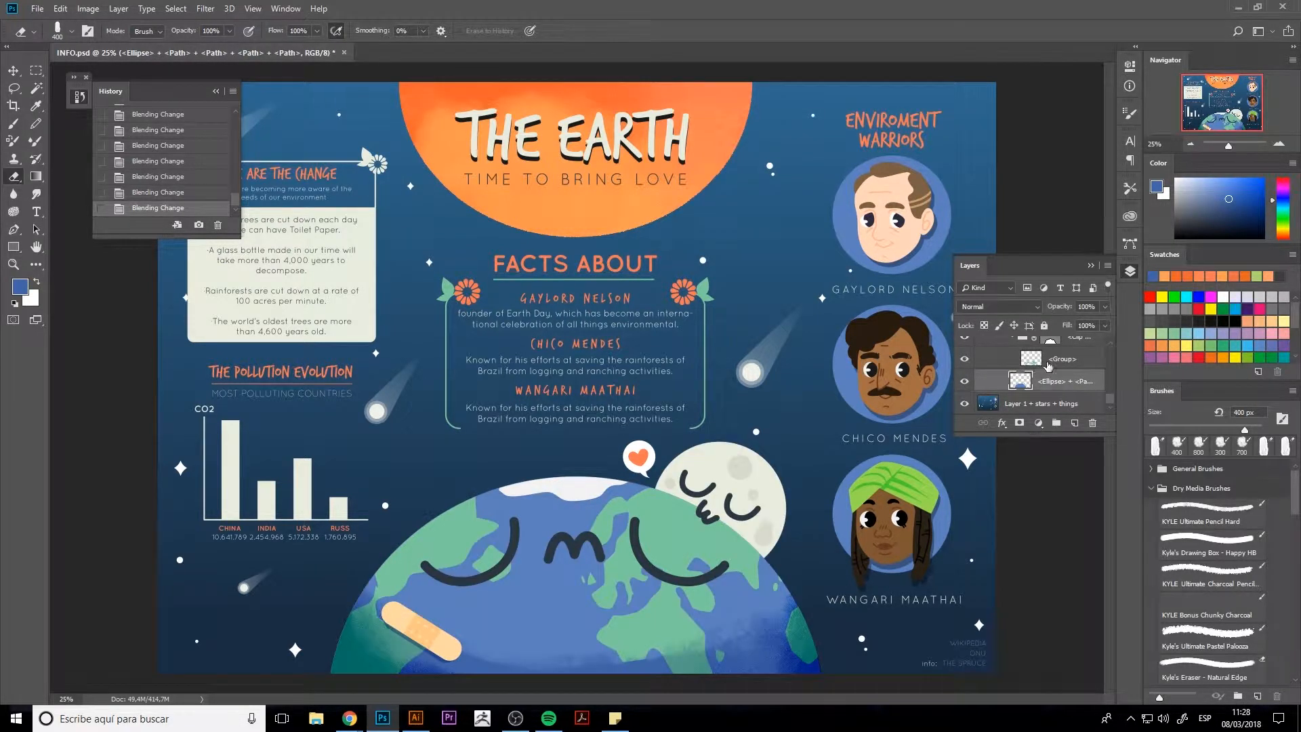
# - Check the contents of the clip group holding <Group> and add a new layer inside it, above <Group>
pyautogui.click(1076, 341)
pyautogui.click(965, 348)
pyautogui.click(965, 348)
pyautogui.click(965, 348)
pyautogui.click(965, 348)
pyautogui.click(1075, 424)
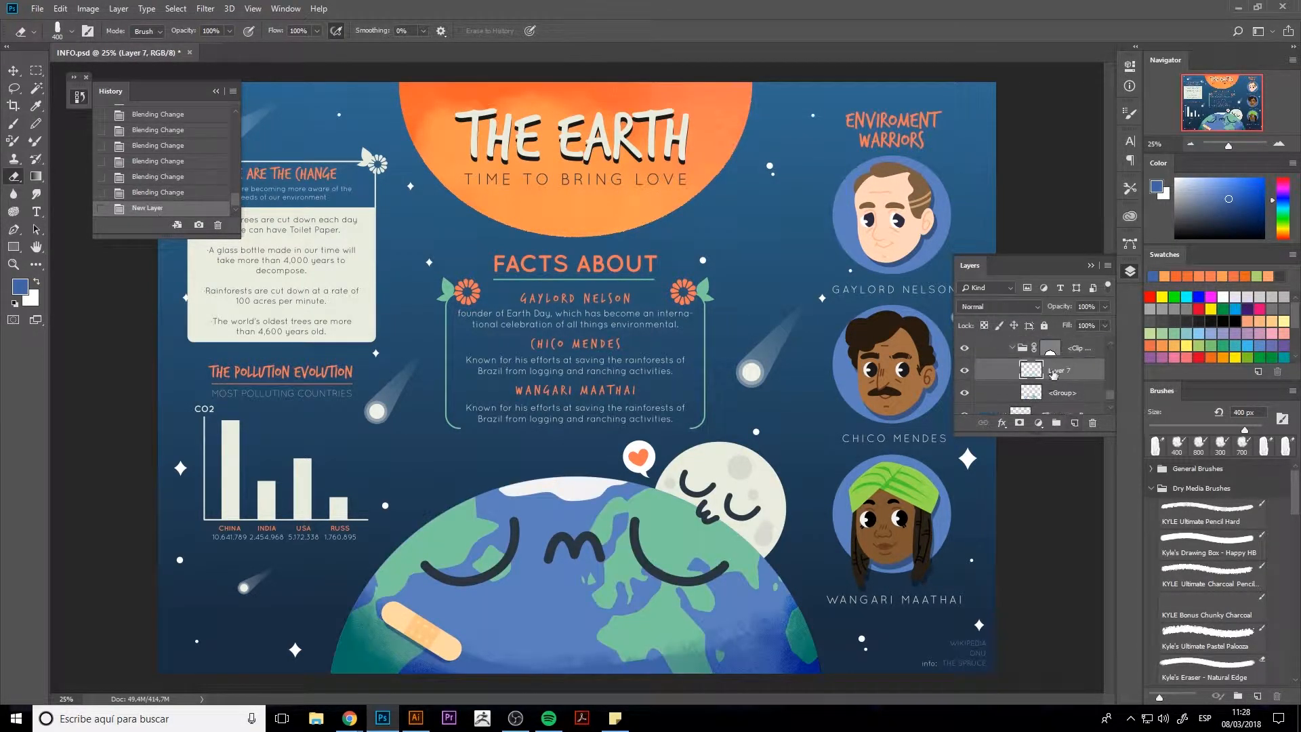
# - Set Layer 7's blend mode to Screen and choose a 500 px brush from the brush presets for painting
pyautogui.click(991, 306)
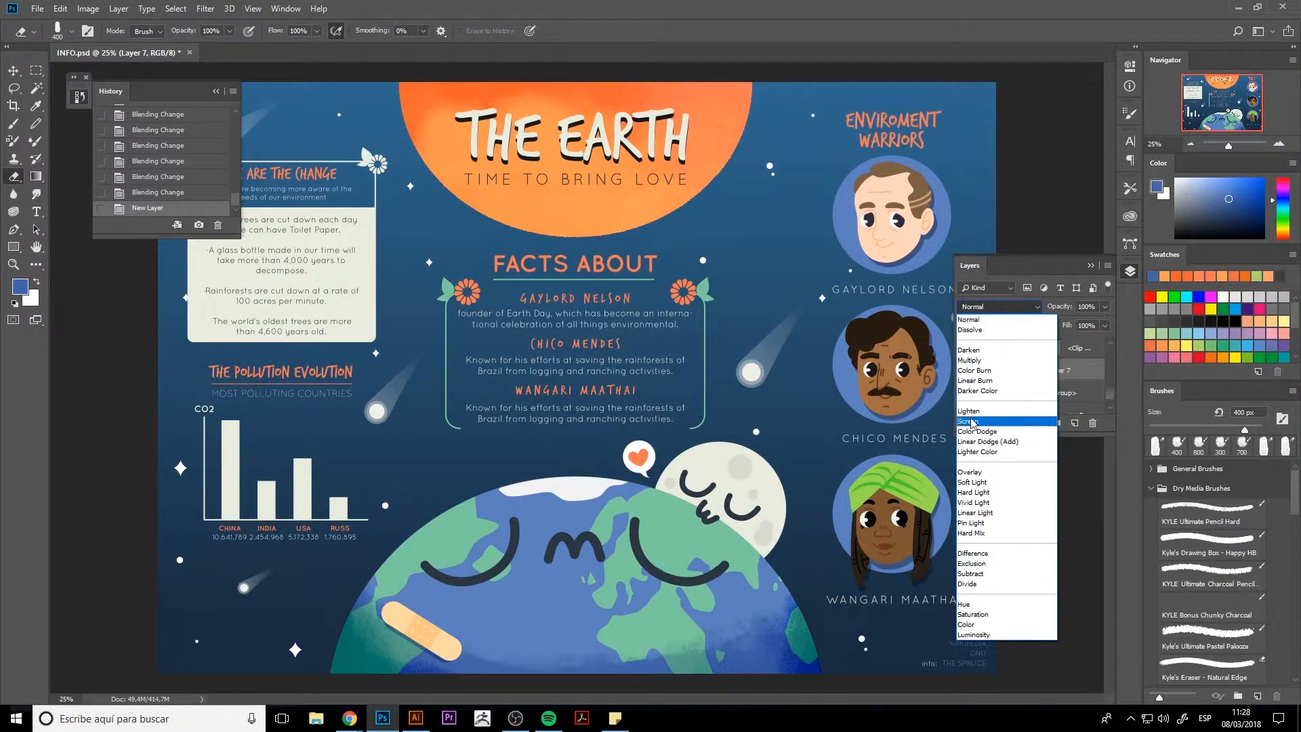
pyautogui.click(989, 408)
pyautogui.click(566, 518)
pyautogui.press('b')
pyautogui.click(1199, 445)
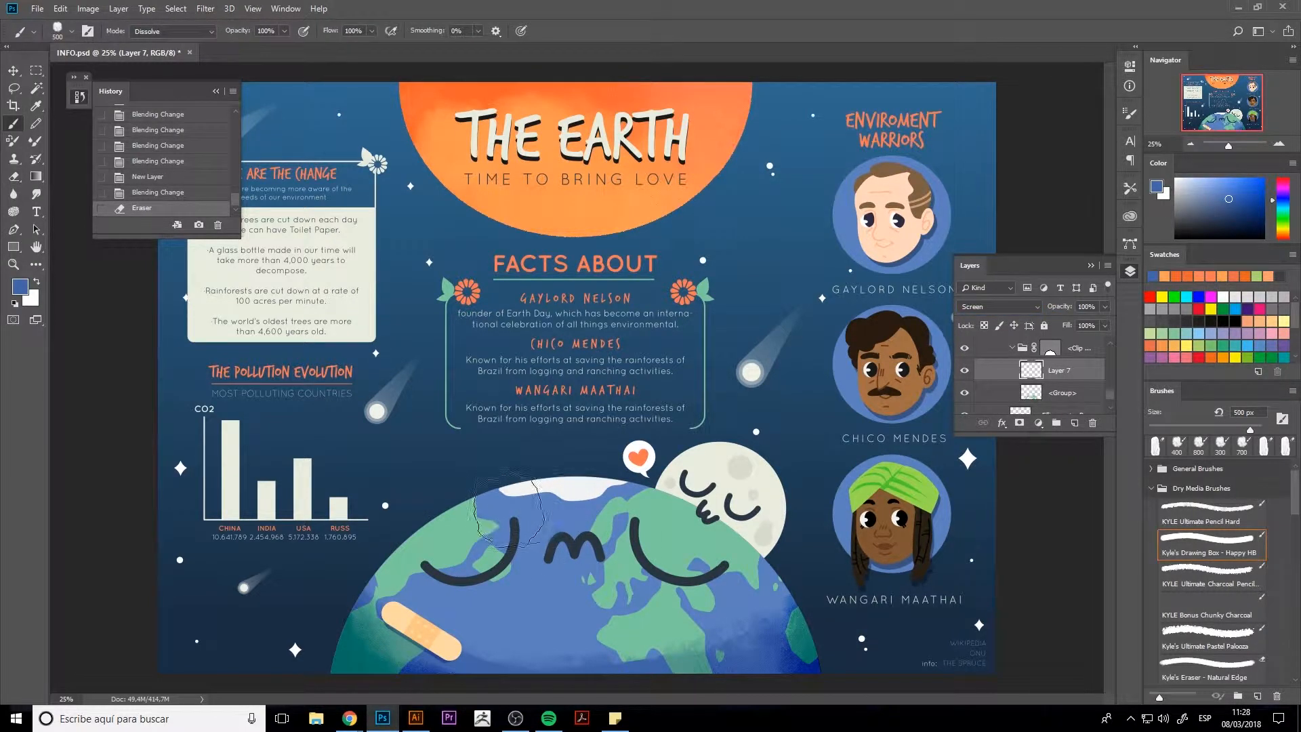
# - Paint soft blue highlights across the earth's upper middle on Layer 7, enlarging the brush to 800 px
pyautogui.moveTo(528, 498)
pyautogui.mouseDown()
pyautogui.moveTo(502, 525)
pyautogui.moveTo(560, 504)
pyautogui.moveTo(532, 494)
pyautogui.mouseUp()
pyautogui.moveTo(539, 492); pyautogui.dragTo(573, 488)
pyautogui.moveTo(576, 490)
pyautogui.mouseDown()
pyautogui.moveTo(593, 493)
pyautogui.moveTo(542, 491)
pyautogui.mouseUp()
pyautogui.moveTo(546, 492); pyautogui.dragTo(583, 490)
pyautogui.moveTo(586, 493); pyautogui.dragTo(620, 510)
pyautogui.moveTo(519, 529)
pyautogui.mouseDown()
pyautogui.moveTo(602, 556)
pyautogui.moveTo(678, 519)
pyautogui.moveTo(518, 534)
pyautogui.moveTo(654, 536)
pyautogui.moveTo(574, 534)
pyautogui.mouseUp()
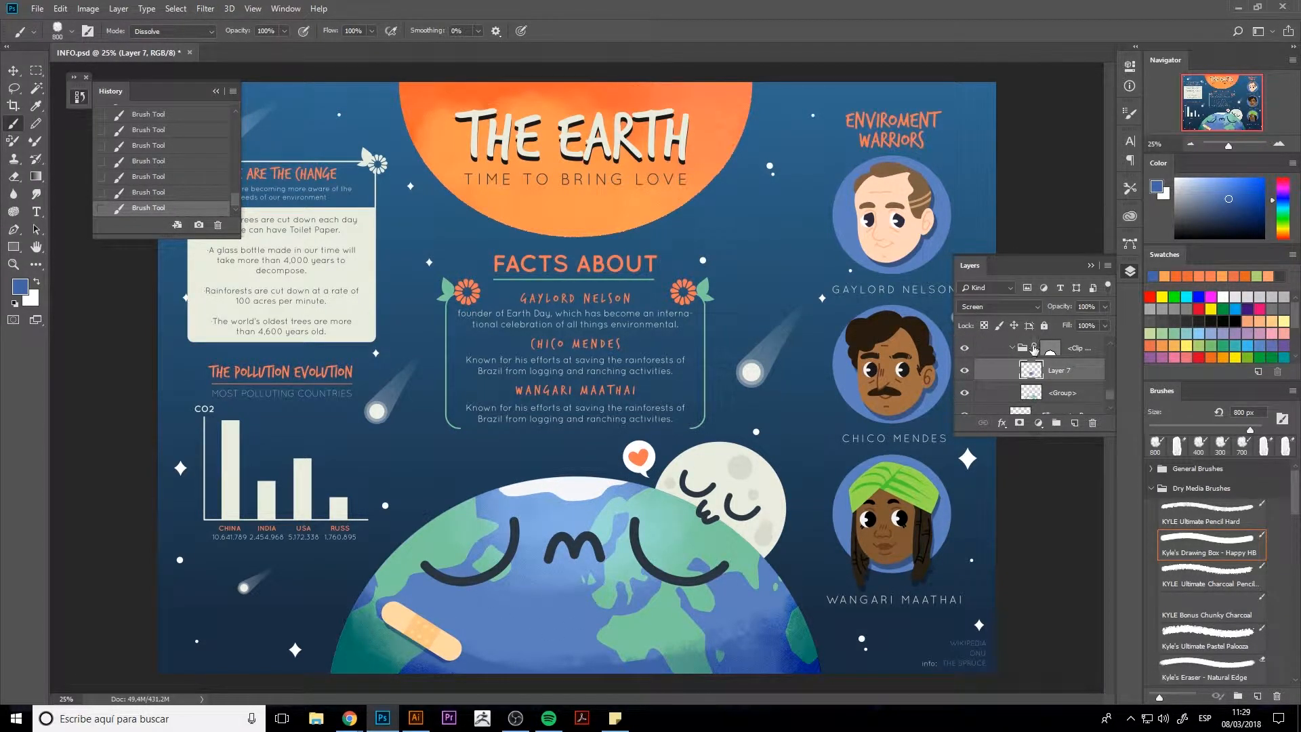
# - Load the outline of the background layer "Layer 1 + stars + things" as a selection and add a new layer above it
pyautogui.scroll(-1, 1105, 400)
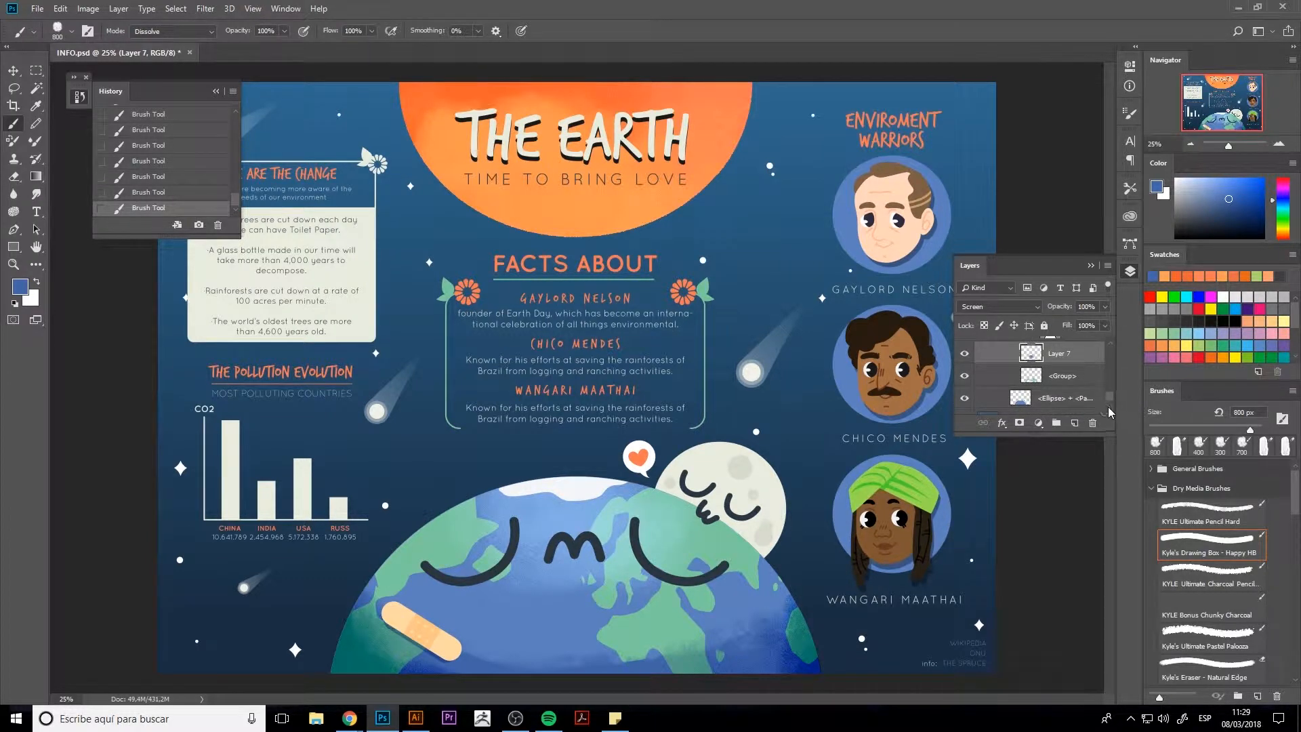
pyautogui.scroll(-1, 1105, 396)
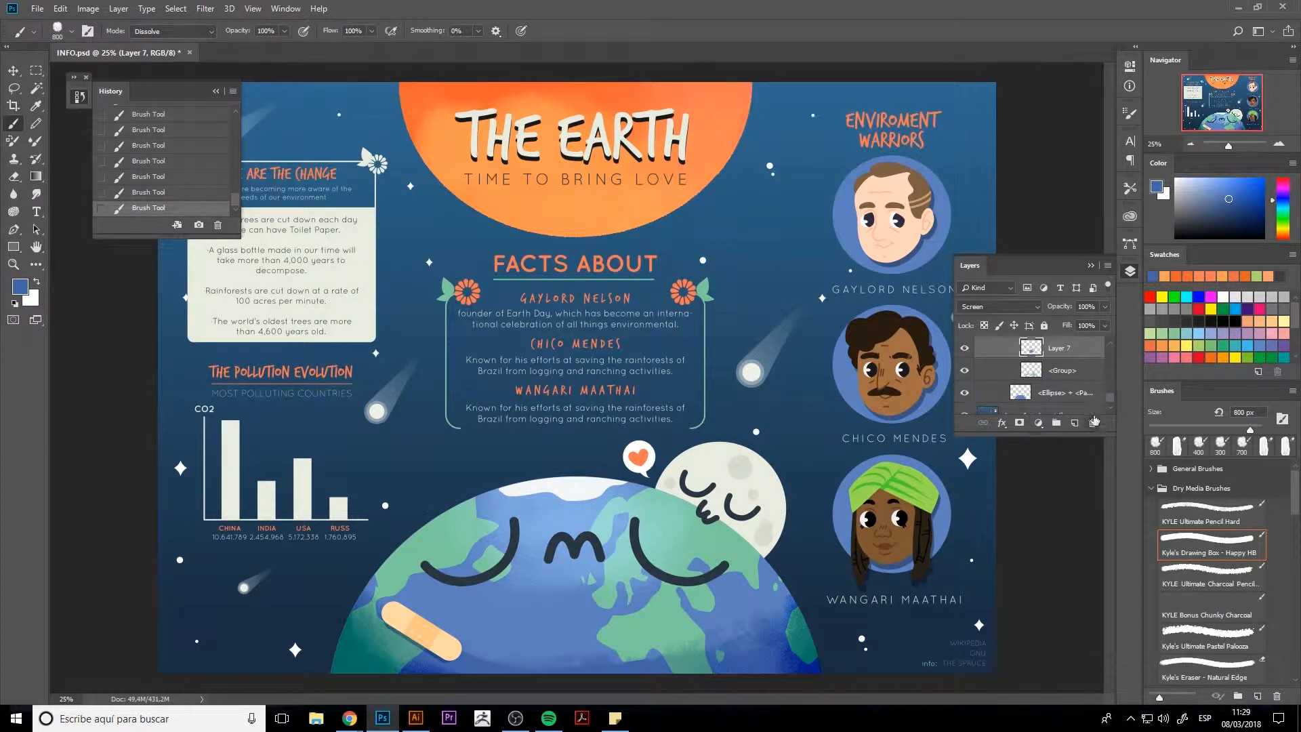
pyautogui.click(1049, 404)
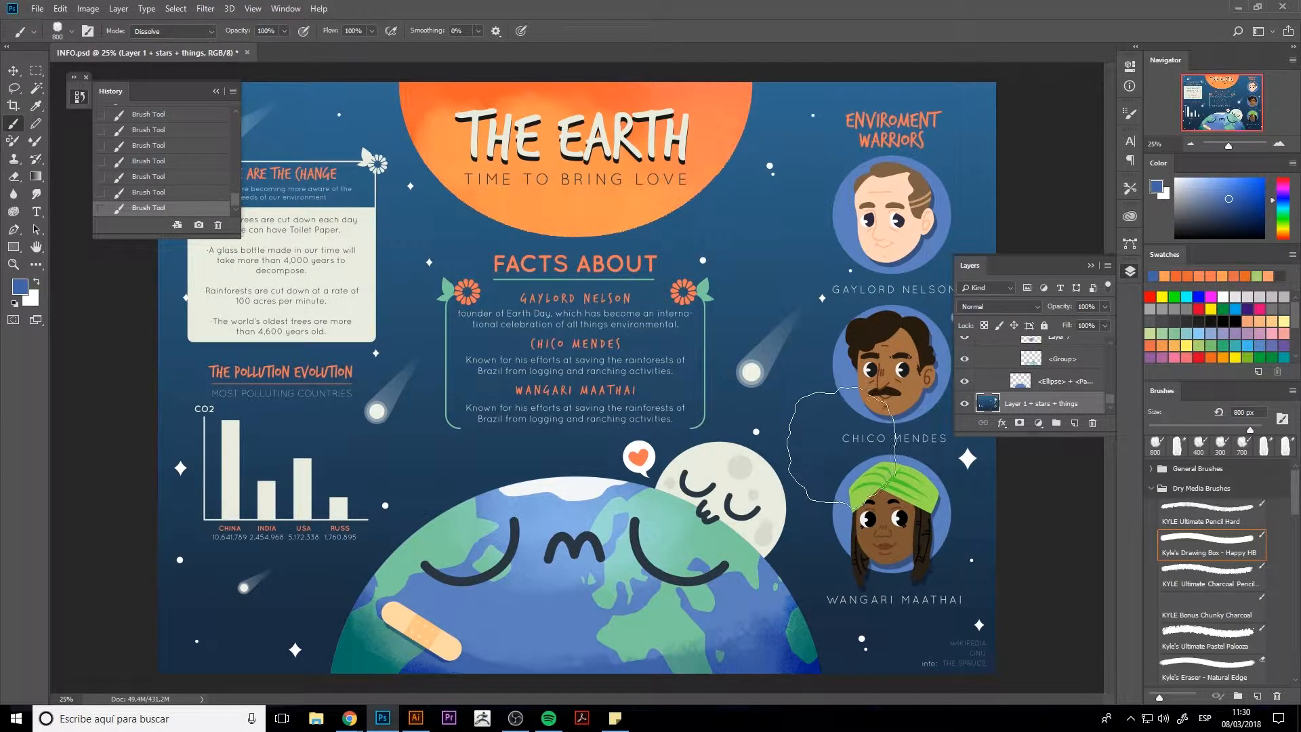
pyautogui.keyDown('ctrl'); pyautogui.click(988, 403); pyautogui.keyUp('ctrl')
pyautogui.hotkey('ctrl', 'shift', 'alt', 'n')
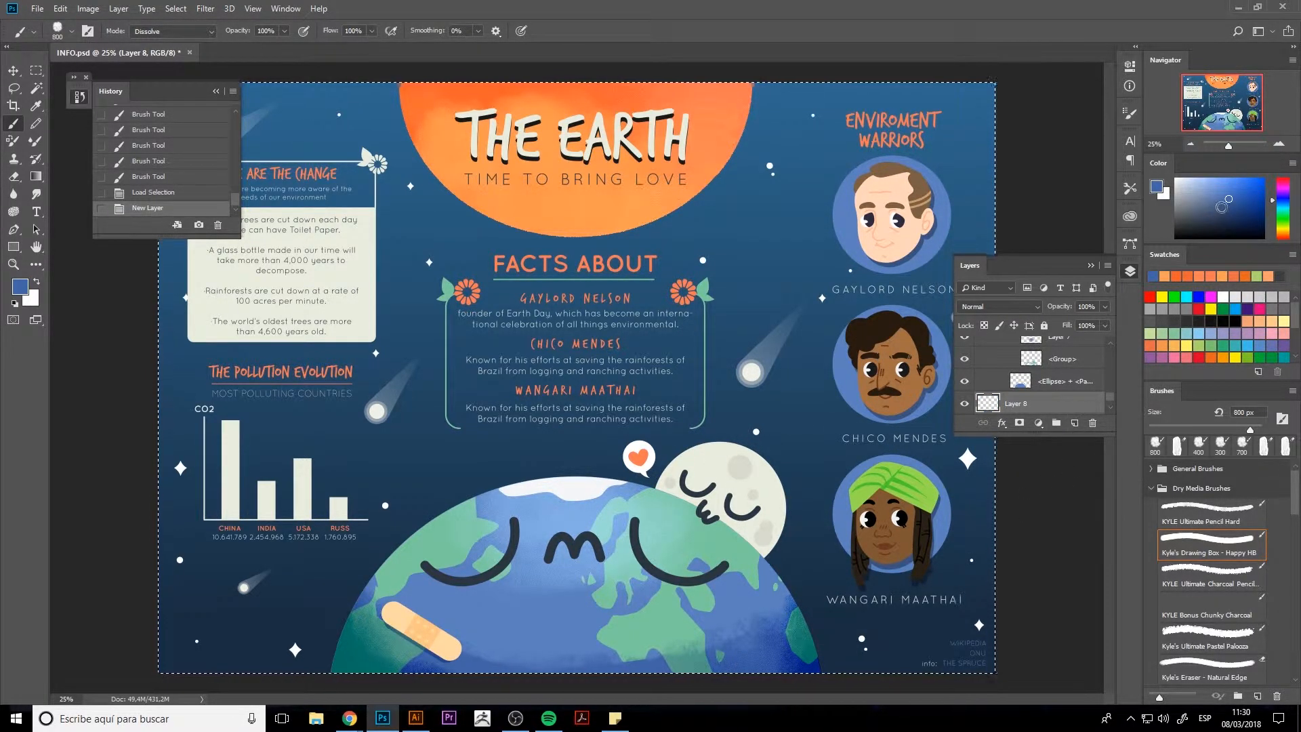
# - Choose a darker, more muted blue as the painting colour and set Layer 8's blend mode to Multiply
pyautogui.click(1220, 211)
pyautogui.click(999, 307)
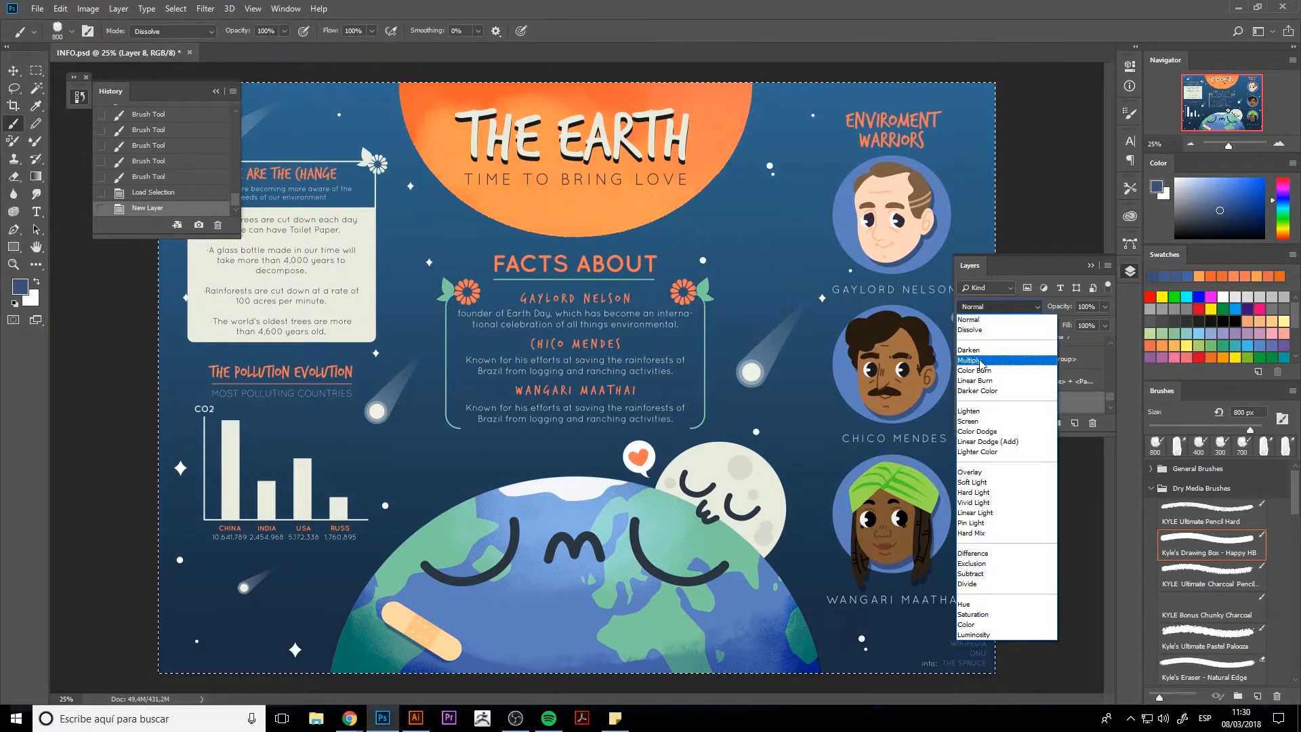
pyautogui.click(990, 357)
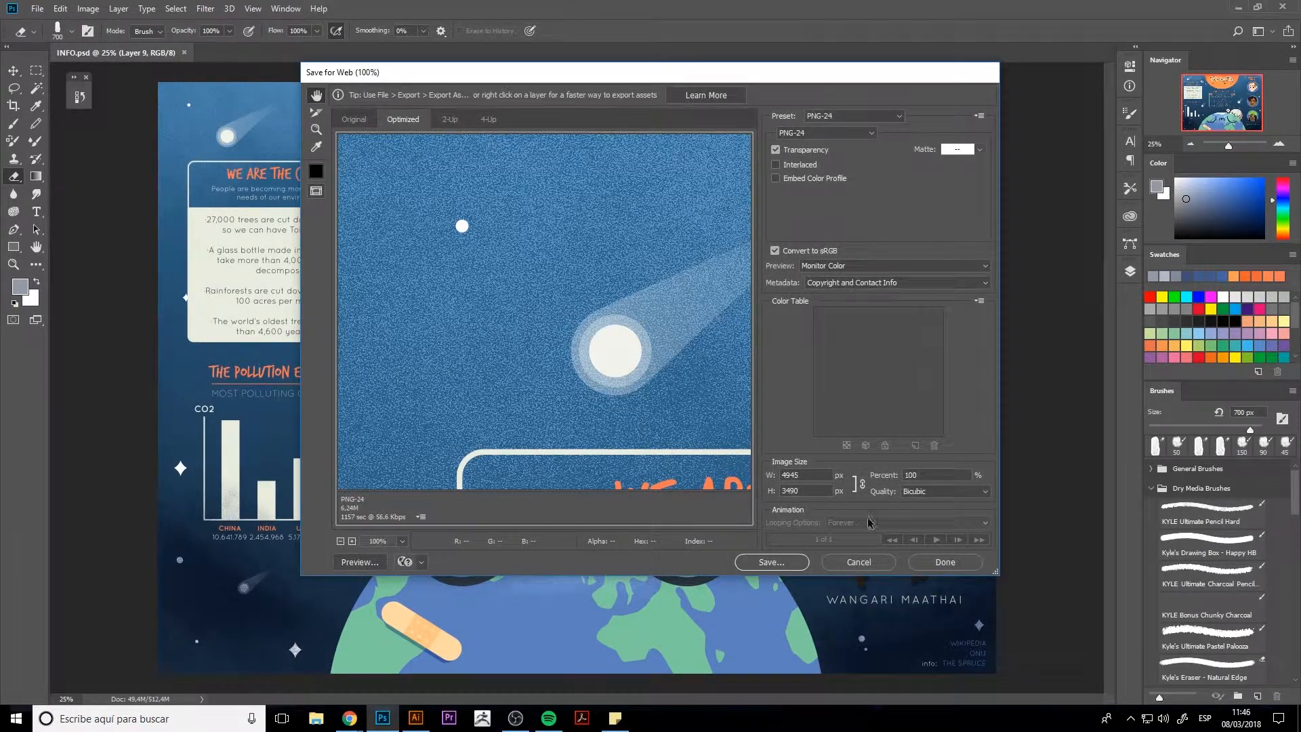
# - Show the whole infographic in the Save for Web preview and change the export format to JPEG
pyautogui.click(797, 474)
pyautogui.doubleClick(797, 475)
pyautogui.scroll(-8, 610, 391)
pyautogui.scroll(2, 625, 365)
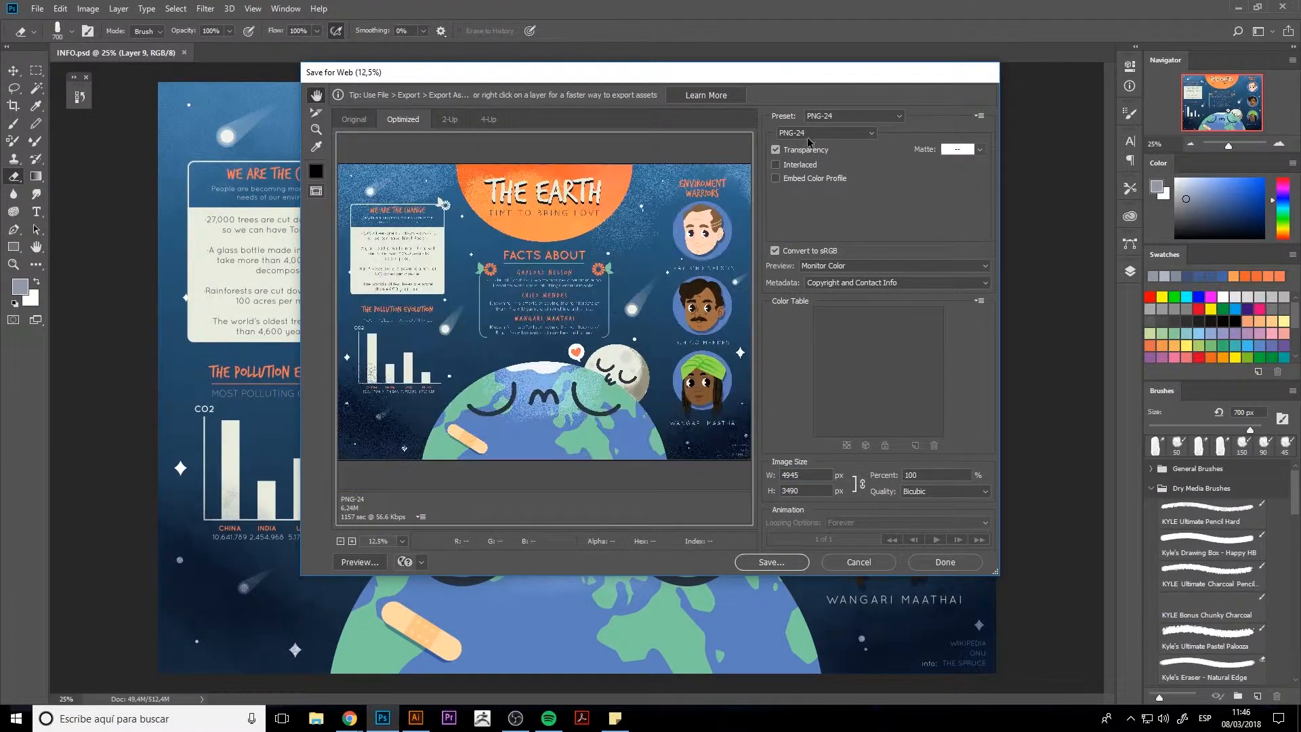
pyautogui.click(809, 133)
pyautogui.click(813, 150)
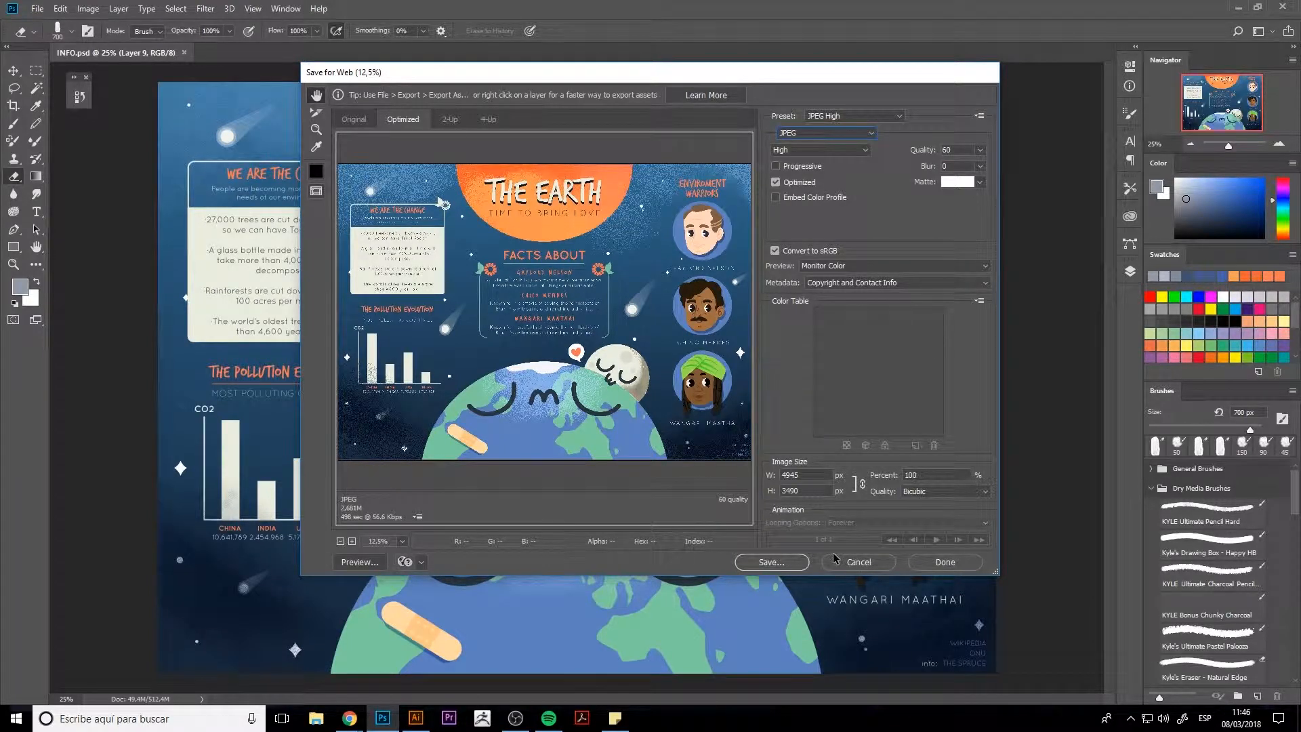
# - Save the optimized JPEG to the Desktop (Escritorio) under the name INFO, with the Images Only format and Default Settings
pyautogui.click(790, 566)
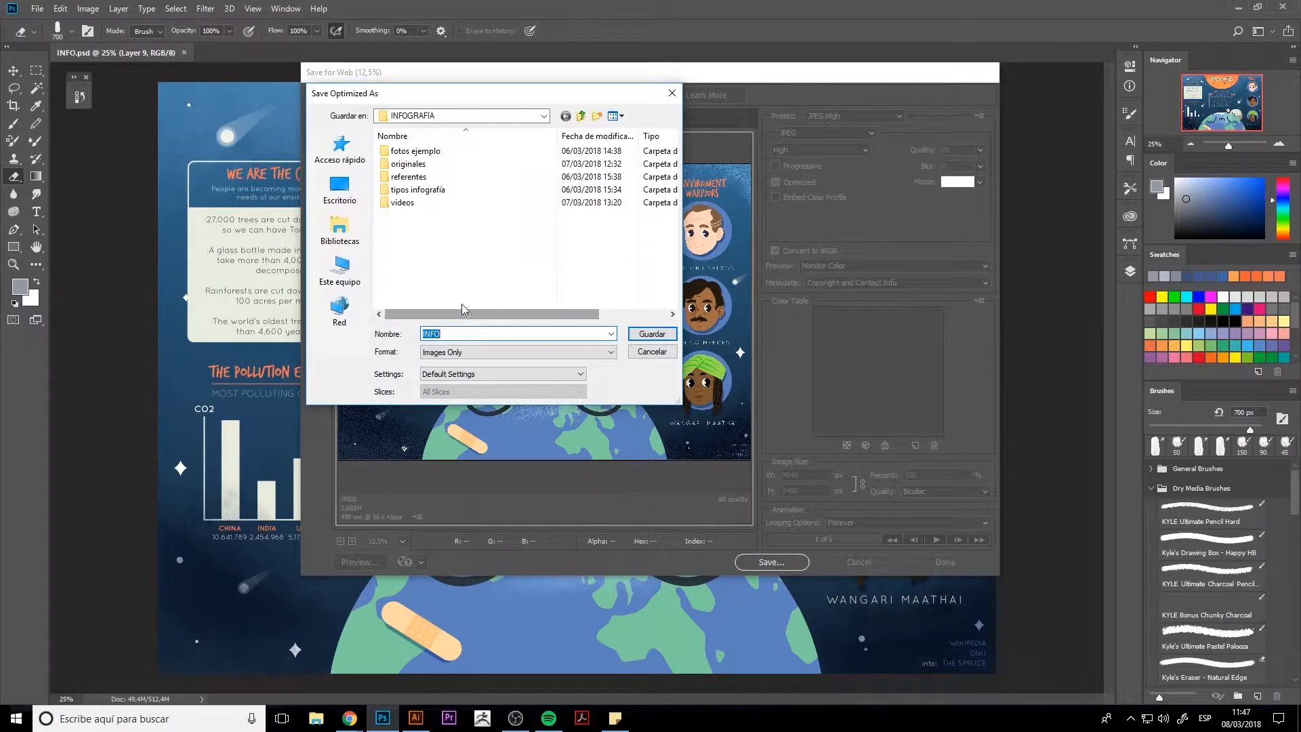
pyautogui.click(340, 189)
pyautogui.scroll(-5, 613, 311)
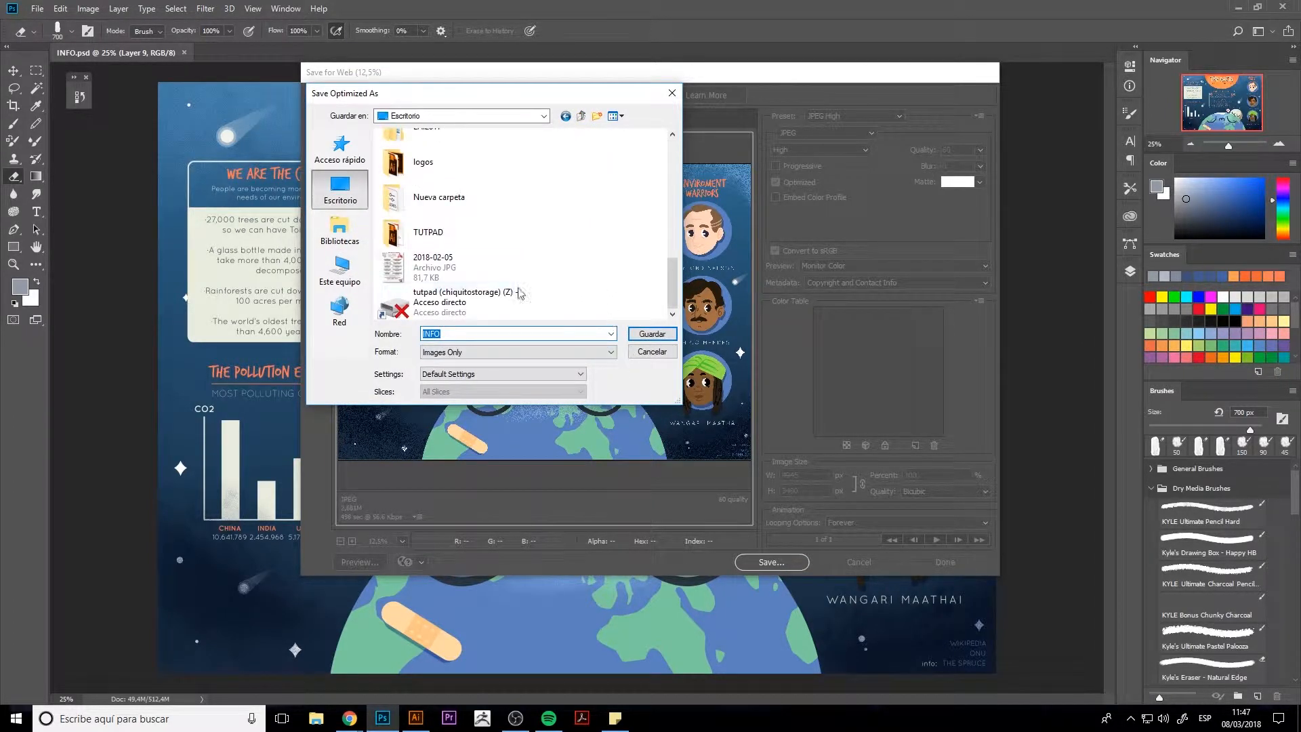
pyautogui.scroll(5, 522, 291)
pyautogui.scroll(-5, 461, 216)
pyautogui.scroll(2, 466, 265)
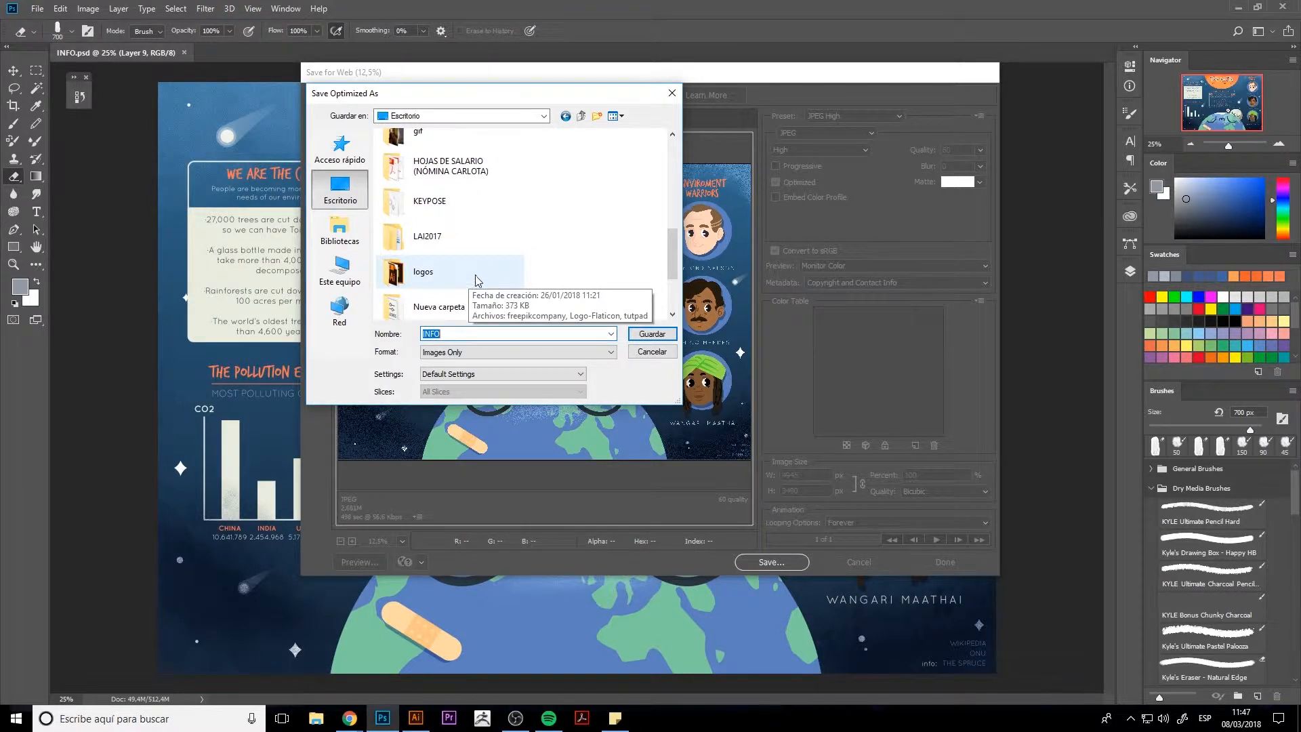
pyautogui.scroll(3, 475, 278)
pyautogui.scroll(5, 478, 272)
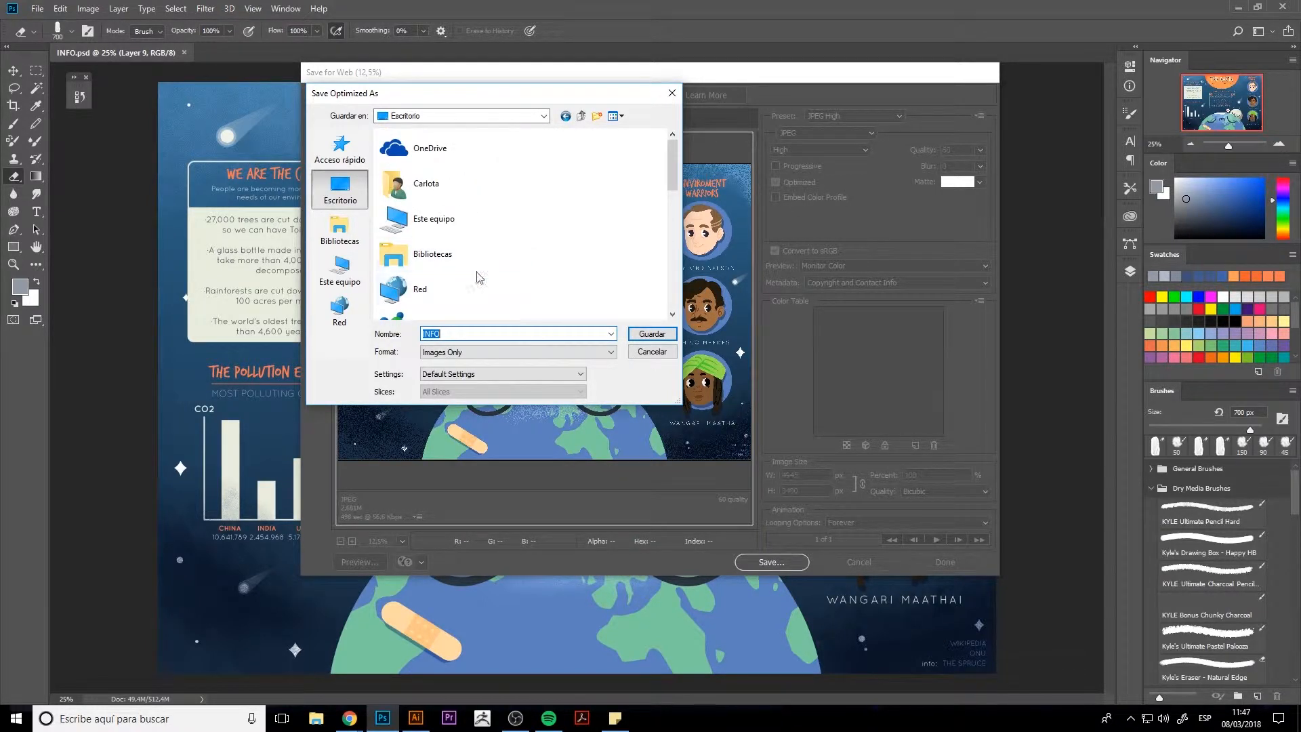
pyautogui.scroll(-6, 481, 274)
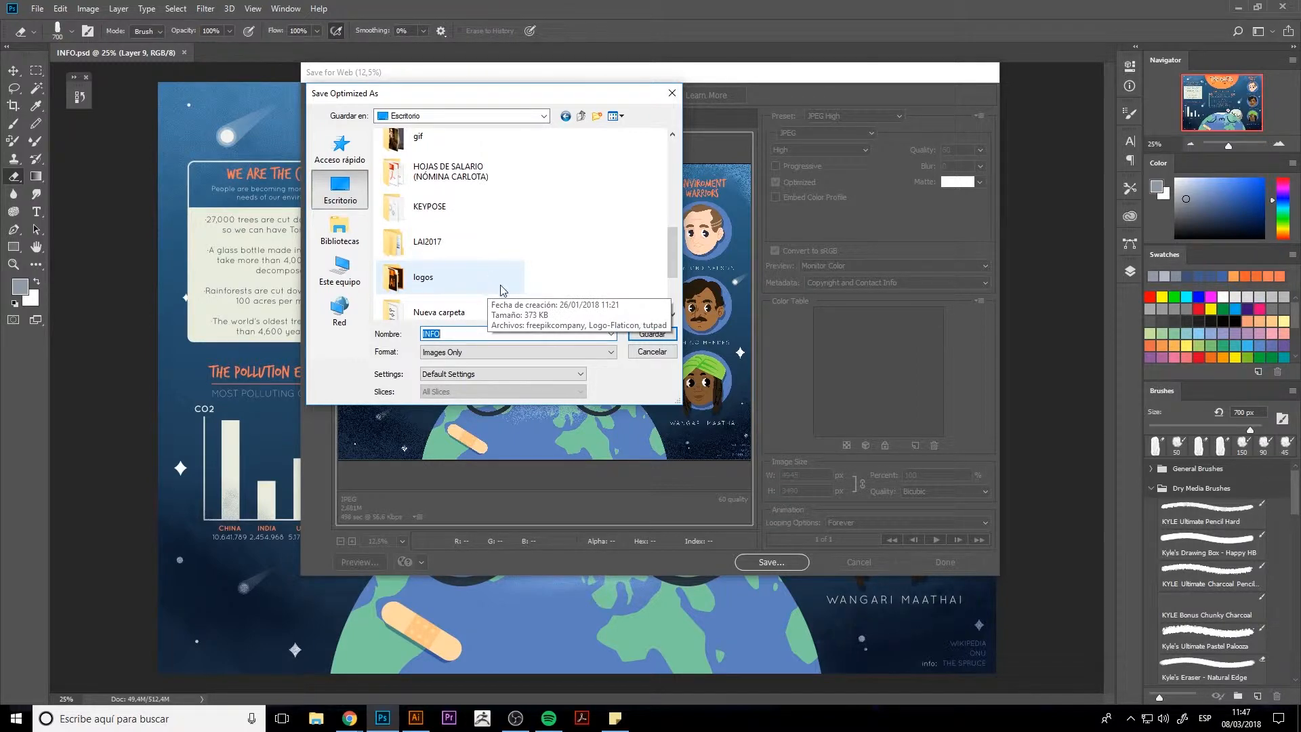
pyautogui.scroll(4, 487, 285)
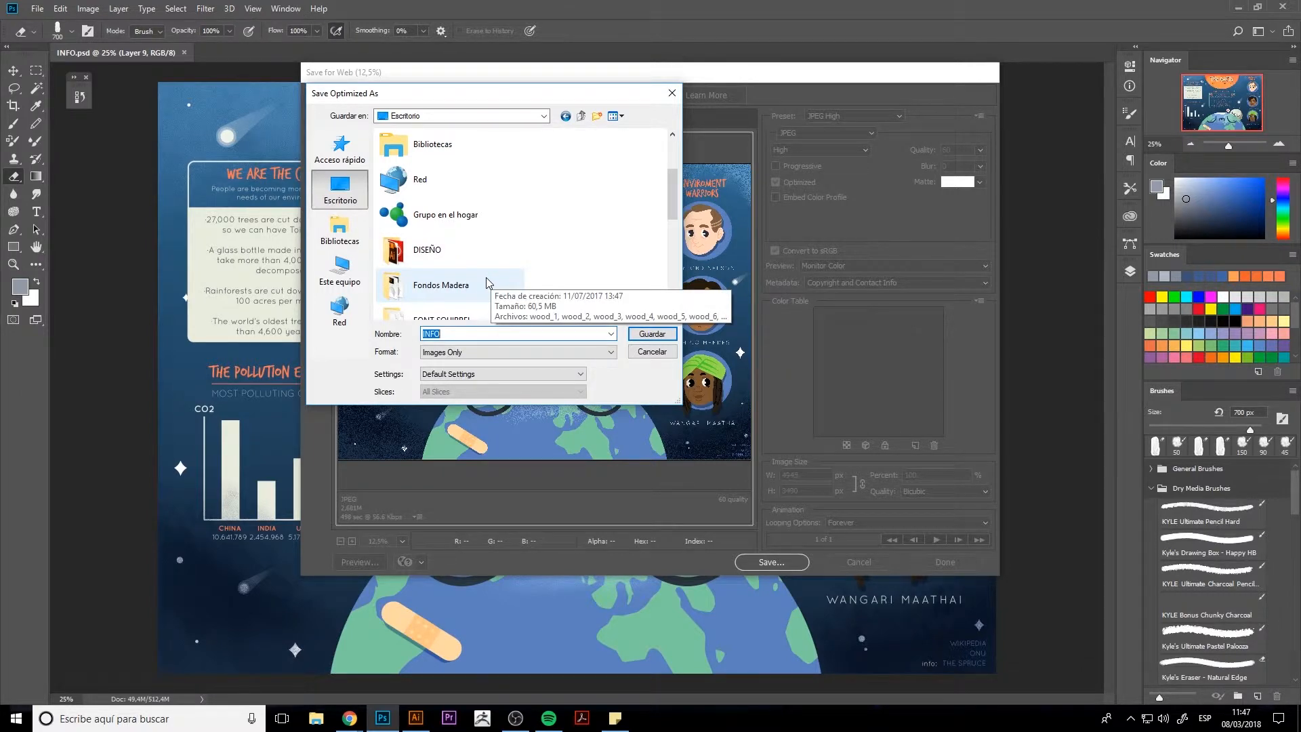
pyautogui.scroll(-5, 556, 284)
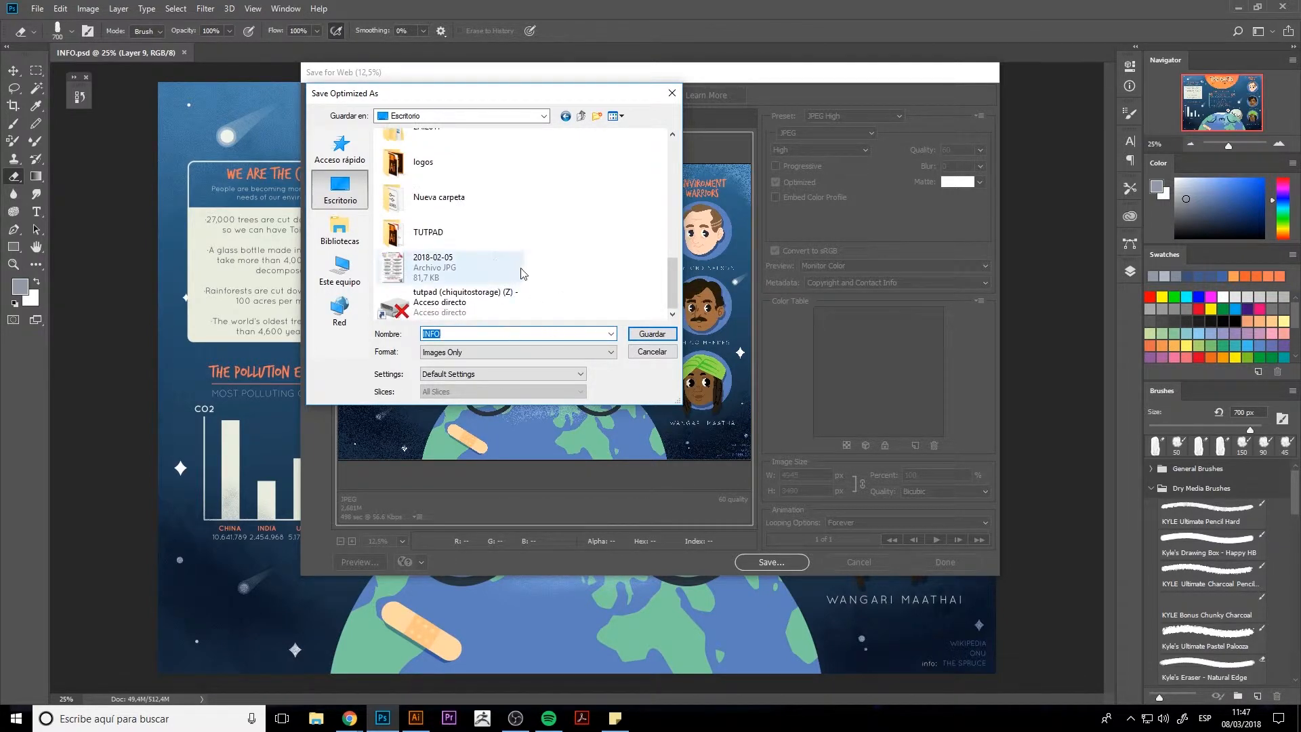
pyautogui.scroll(5, 501, 268)
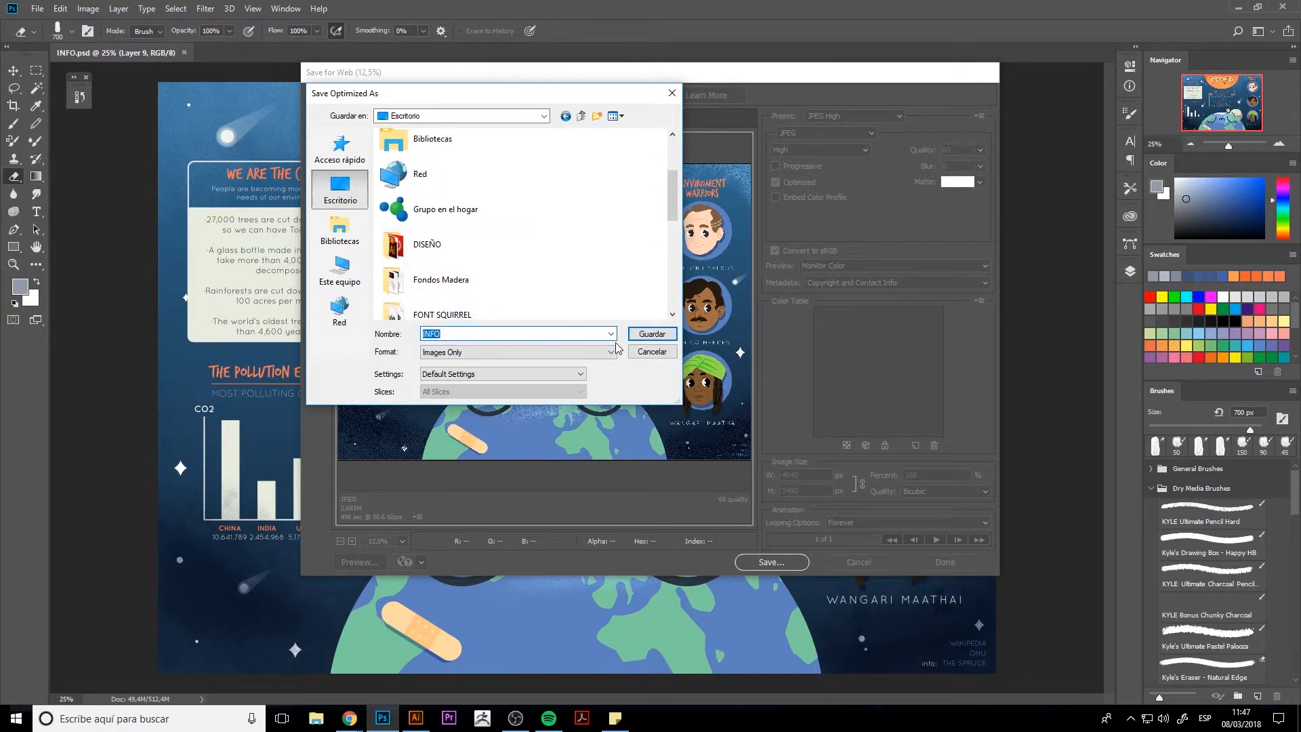
pyautogui.click(652, 333)
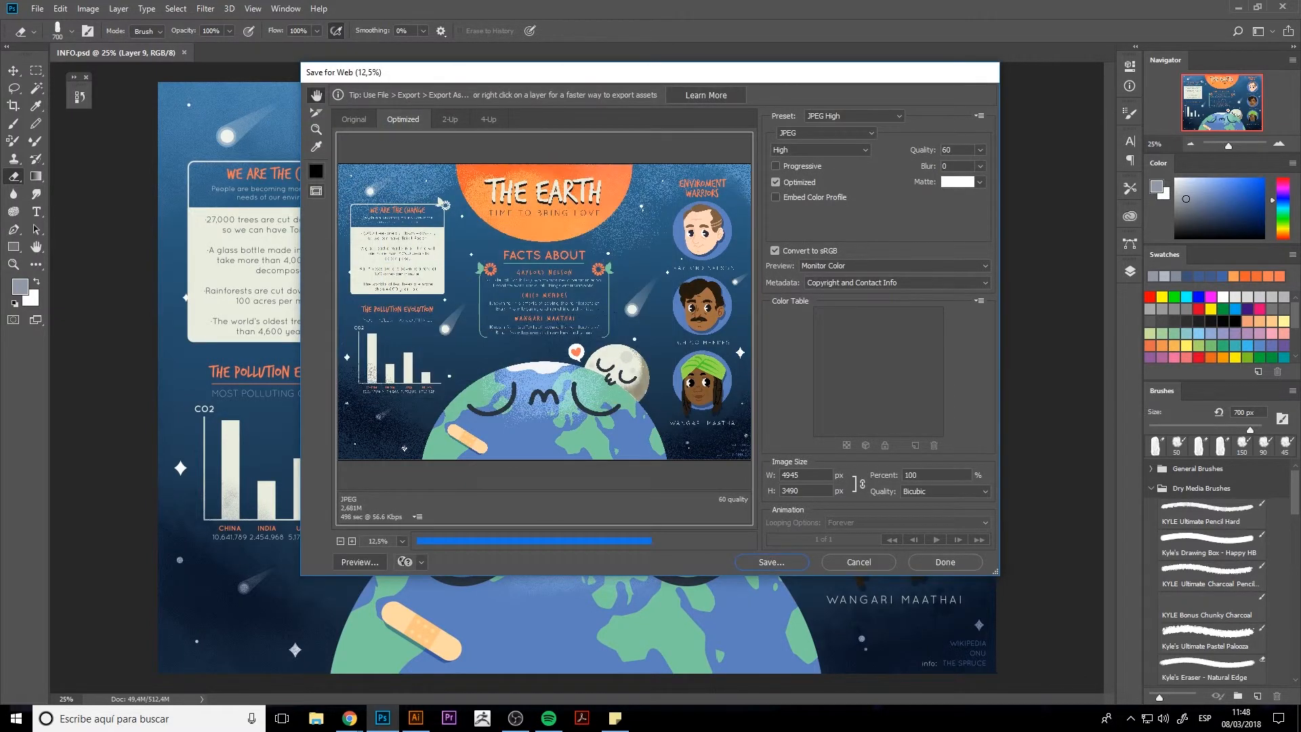